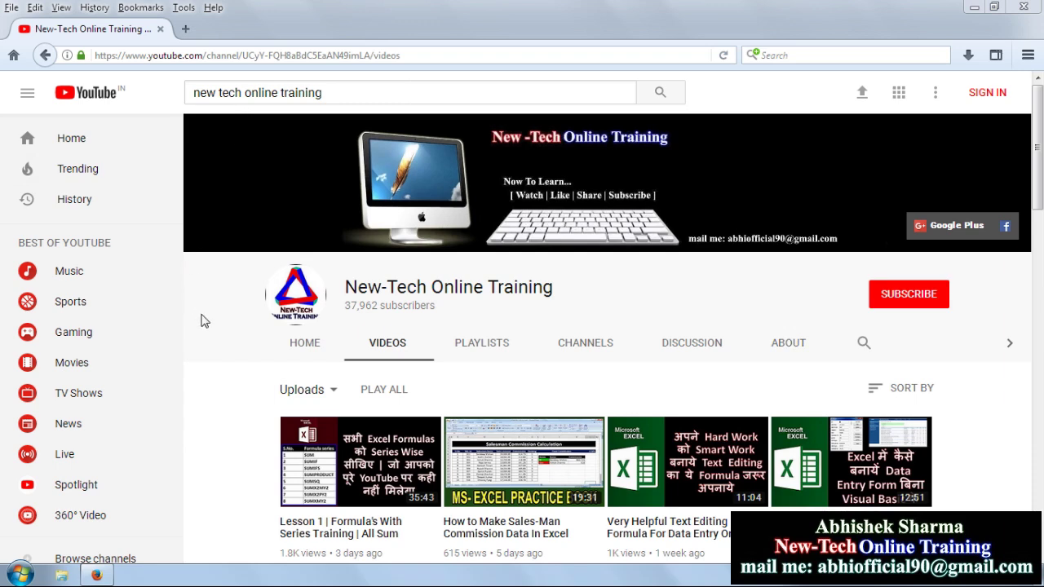
# Launch Excel 2013, create a blank workbook and dismiss the Office activation notice.
pyautogui.click(21, 575)
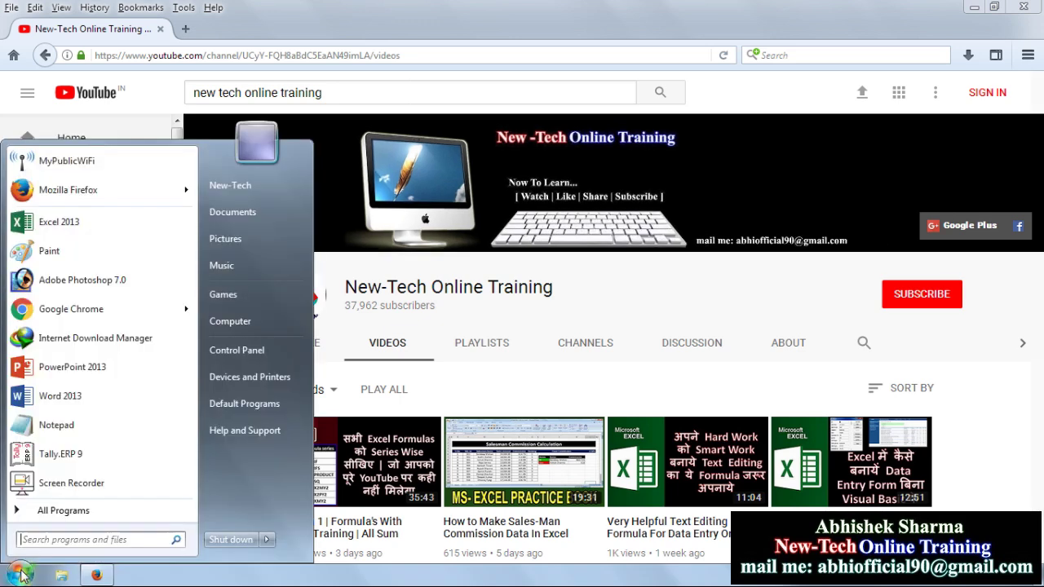
pyautogui.click(90, 221)
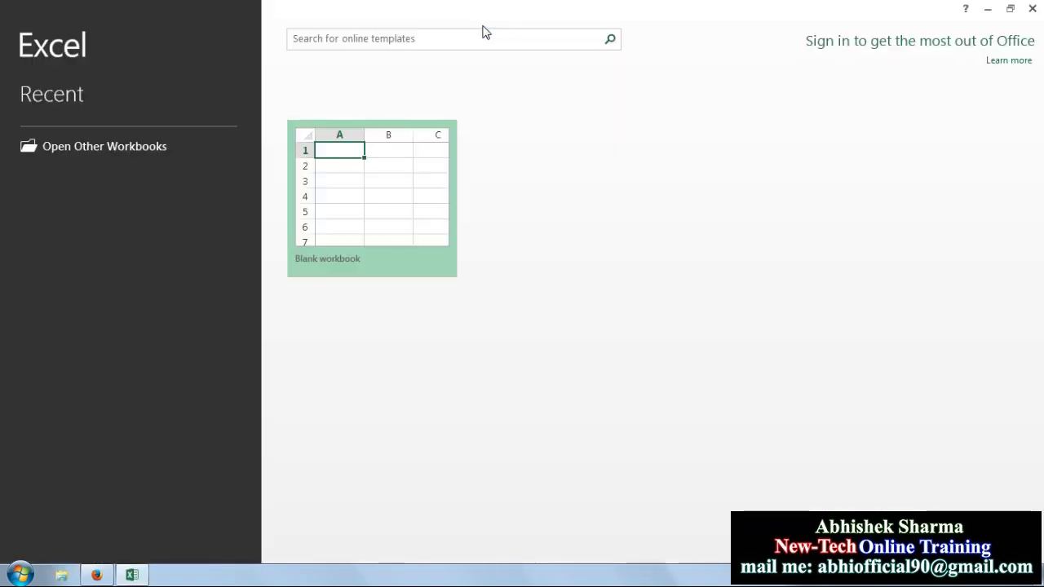
pyautogui.click(367, 214)
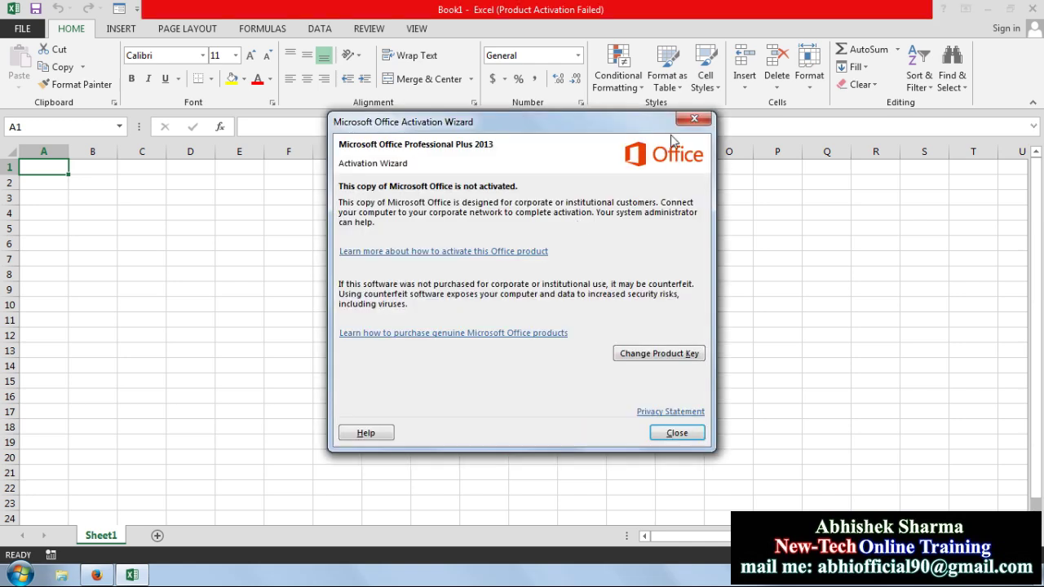
pyautogui.click(674, 432)
pyautogui.click(429, 291)
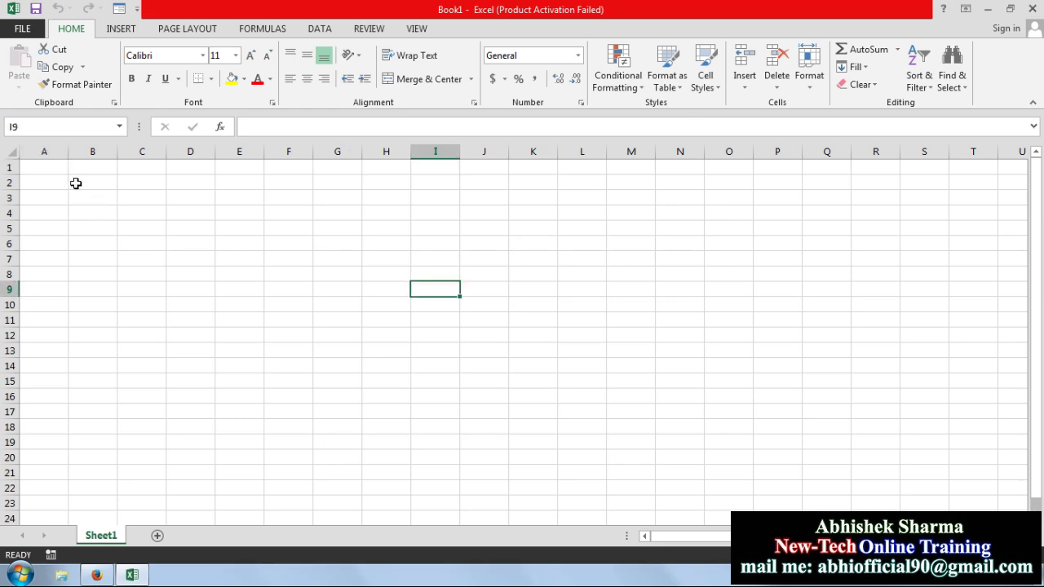
# Merge and center cells B2:Q3 into one wide title cell.
pyautogui.click(75, 181)
pyautogui.moveTo(90, 200); pyautogui.dragTo(824, 204)
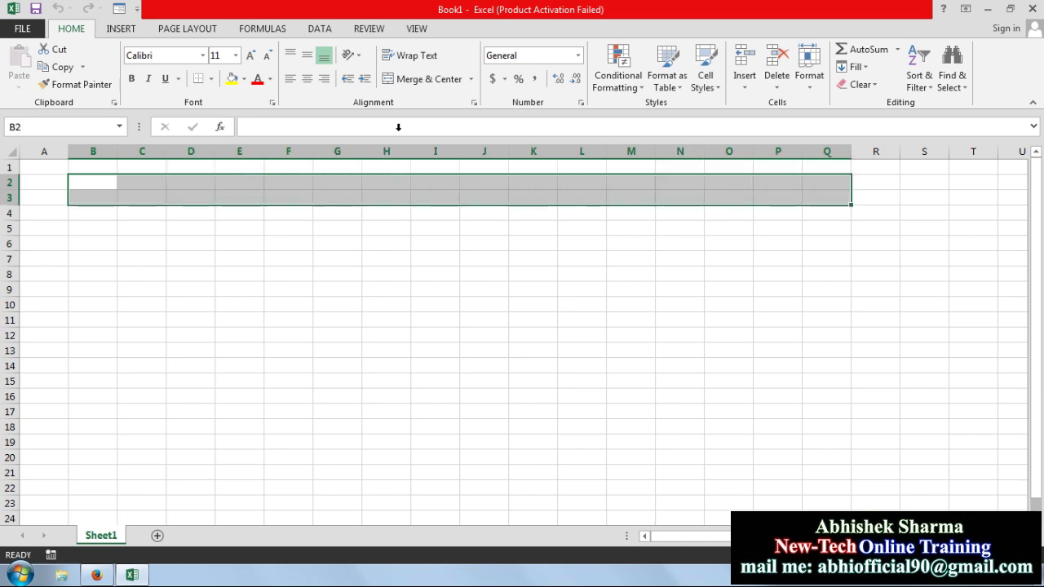
pyautogui.click(418, 79)
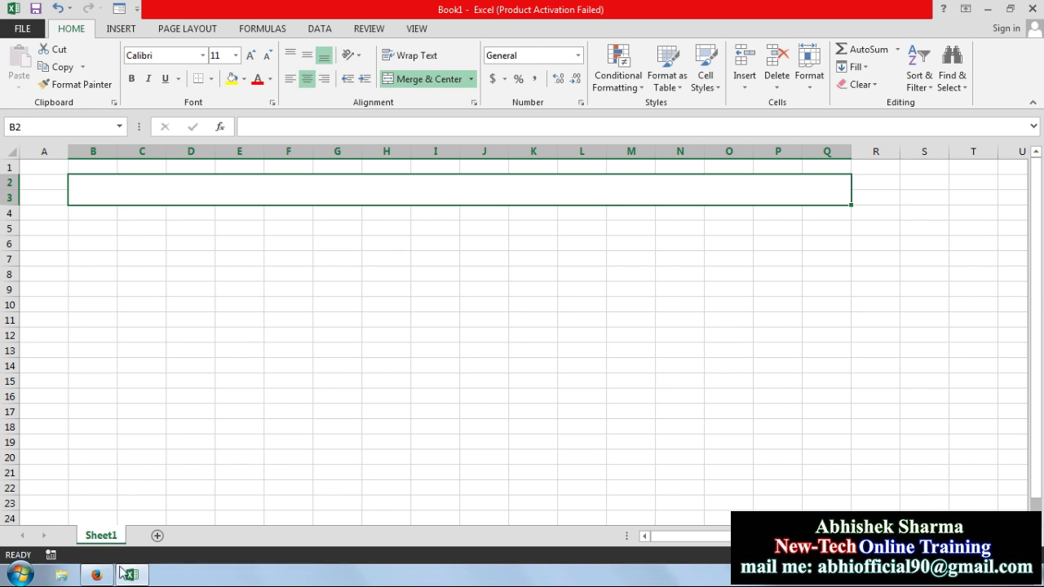
# Switch to Firefox, look through the training channel's uploaded videos, and return to the Excel workbook.
pyautogui.click(96, 575)
pyautogui.scroll(-2, 383, 395)
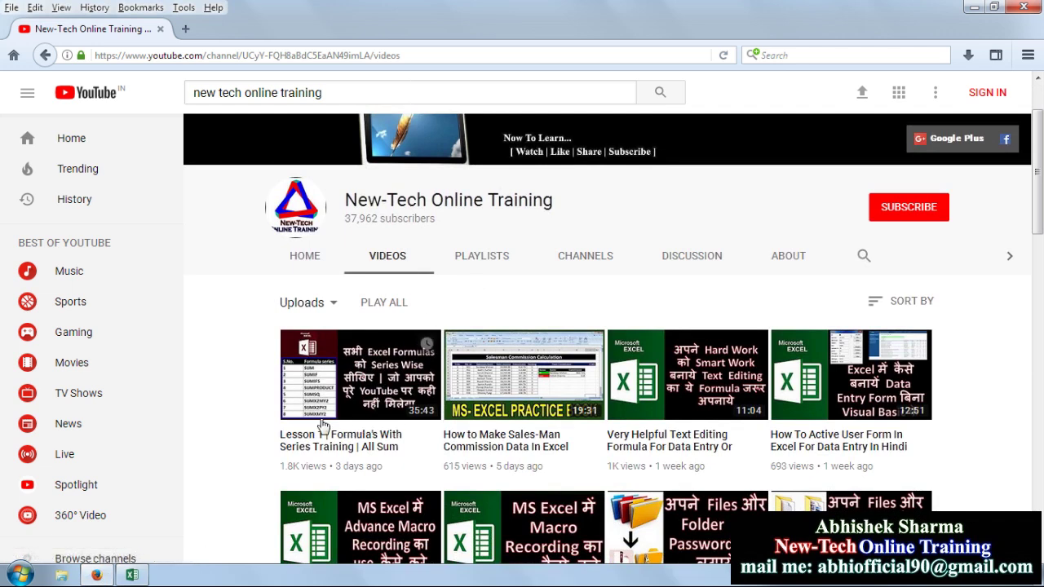
pyautogui.click(132, 574)
# Enter the title "EXCEL FORMULAS WITH SERIES TRAINING | COUNT FORMULA SERIES" in the merged cell B2:Q3.
pyautogui.click(390, 243)
pyautogui.click(389, 198)
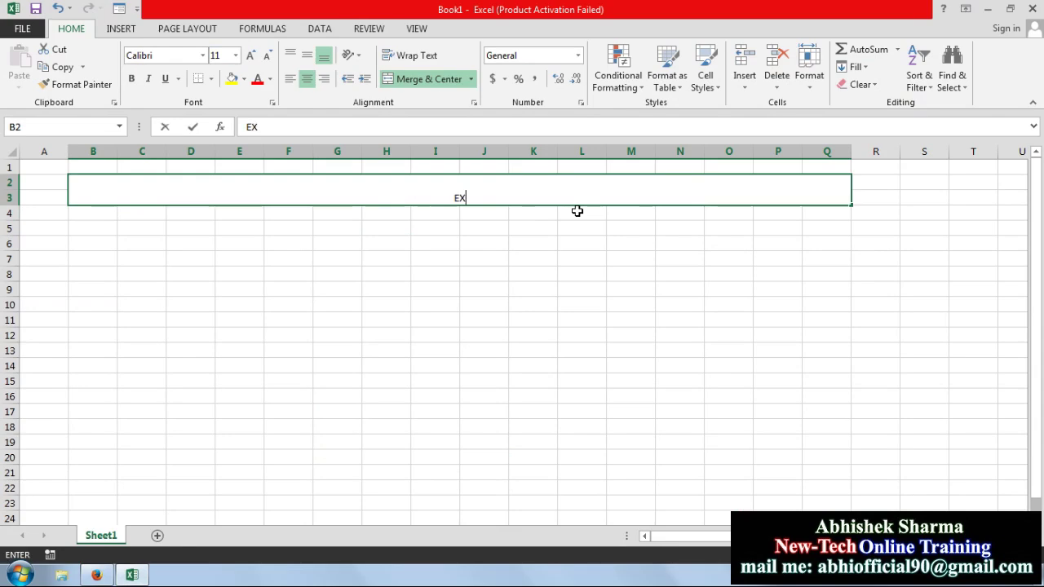
pyautogui.write('EXCEL')
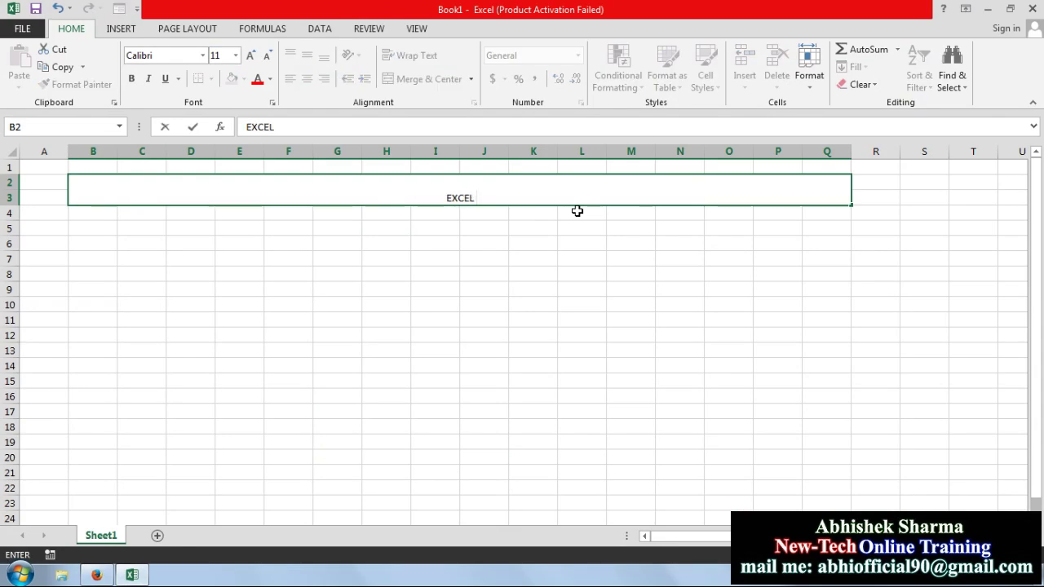
pyautogui.write(' FORMUL')
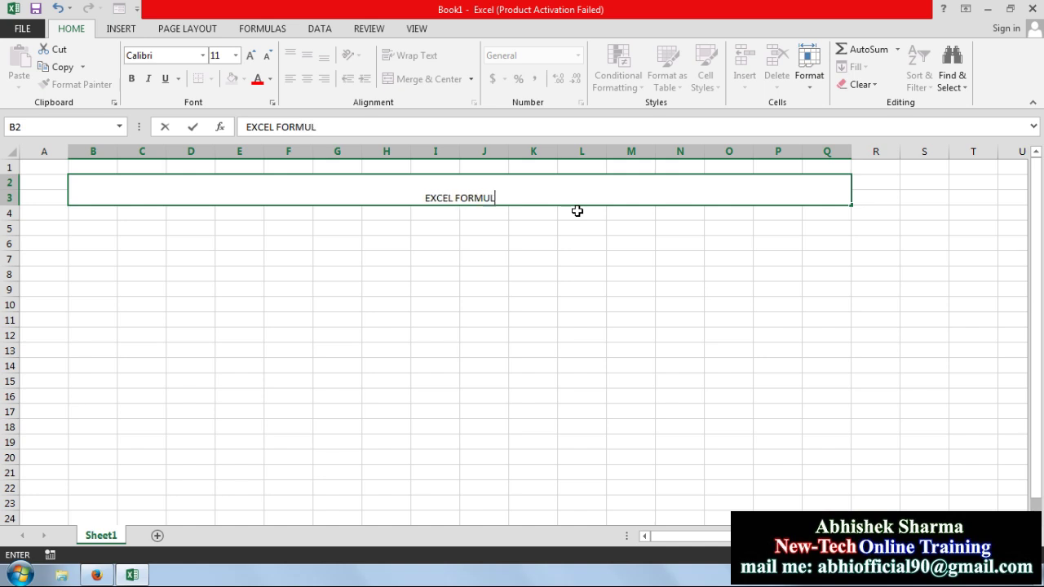
pyautogui.write('AS W')
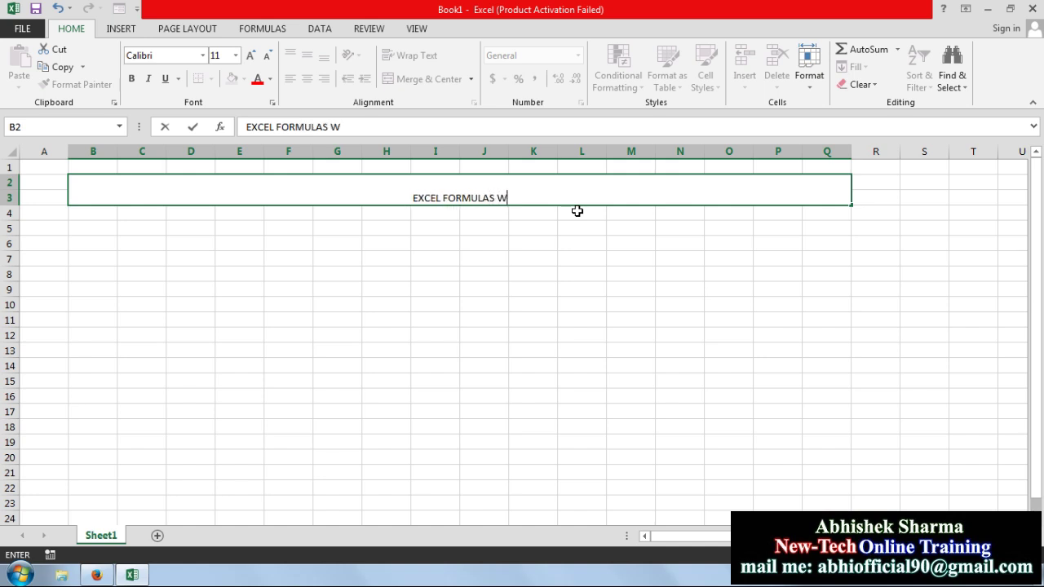
pyautogui.write('ITH SERI')
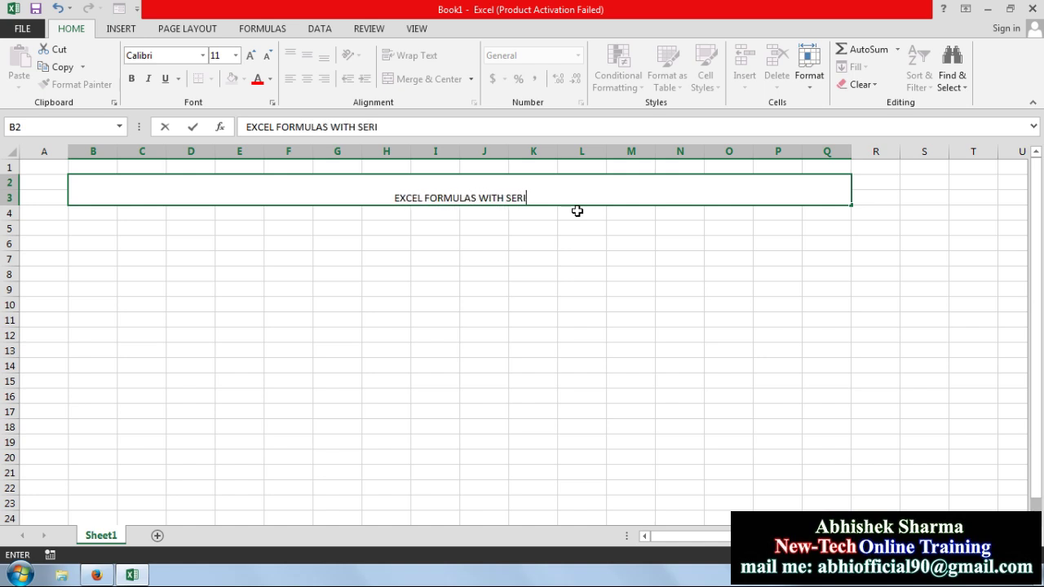
pyautogui.write('ES TRAINING')
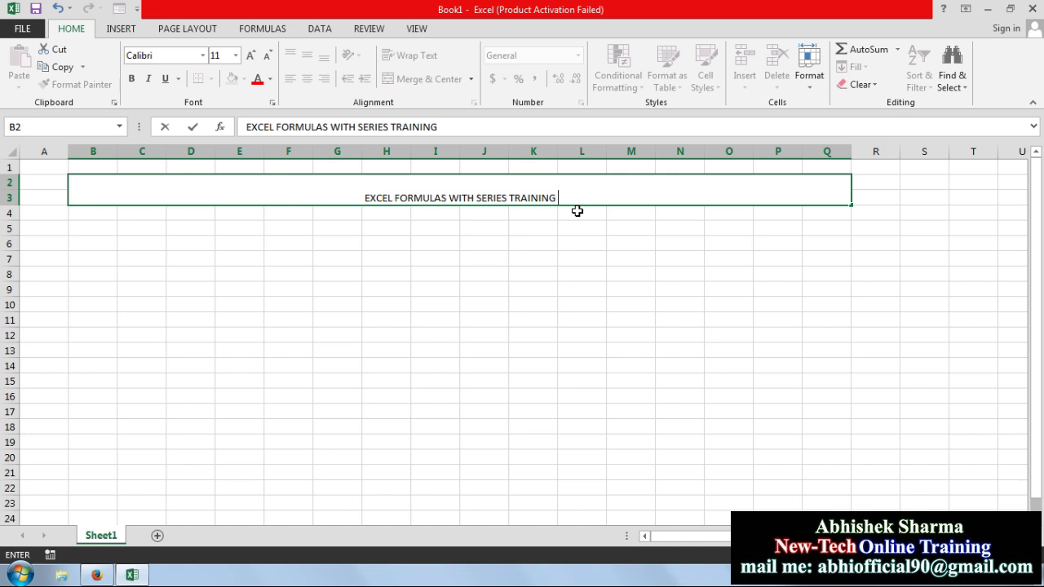
pyautogui.write(' |')
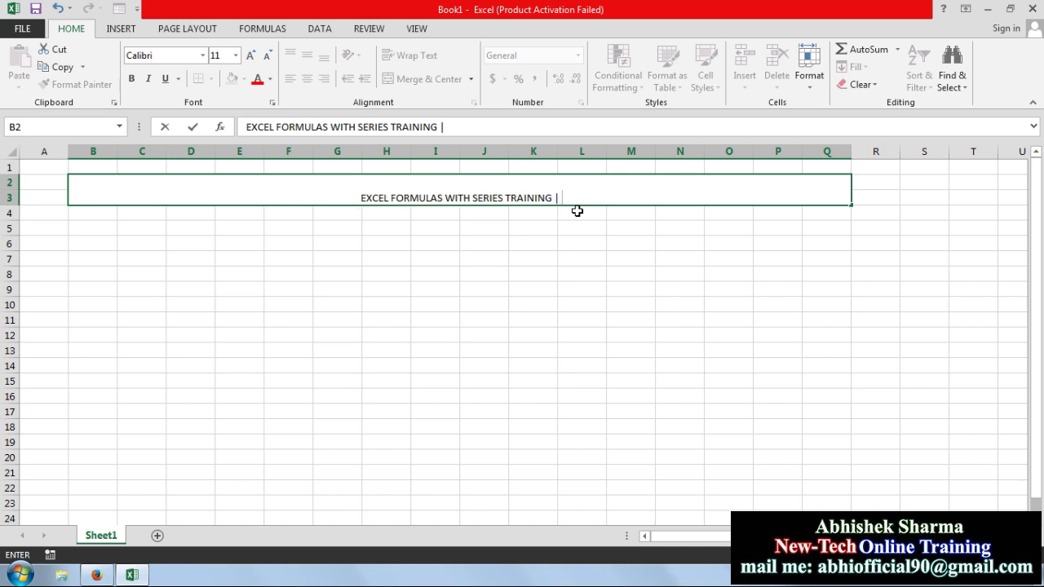
pyautogui.write(' COU')
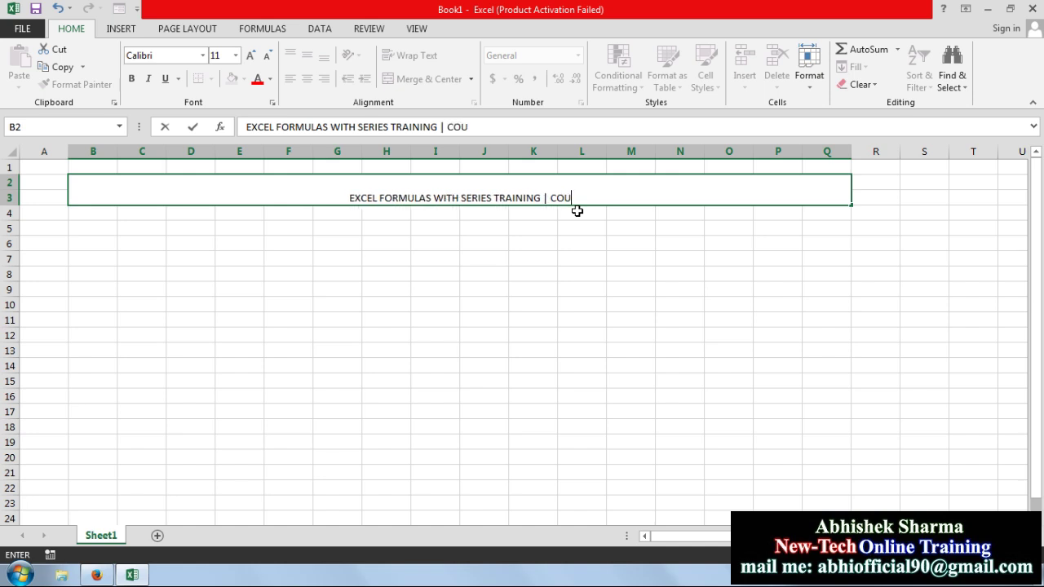
pyautogui.write('NT FOR')
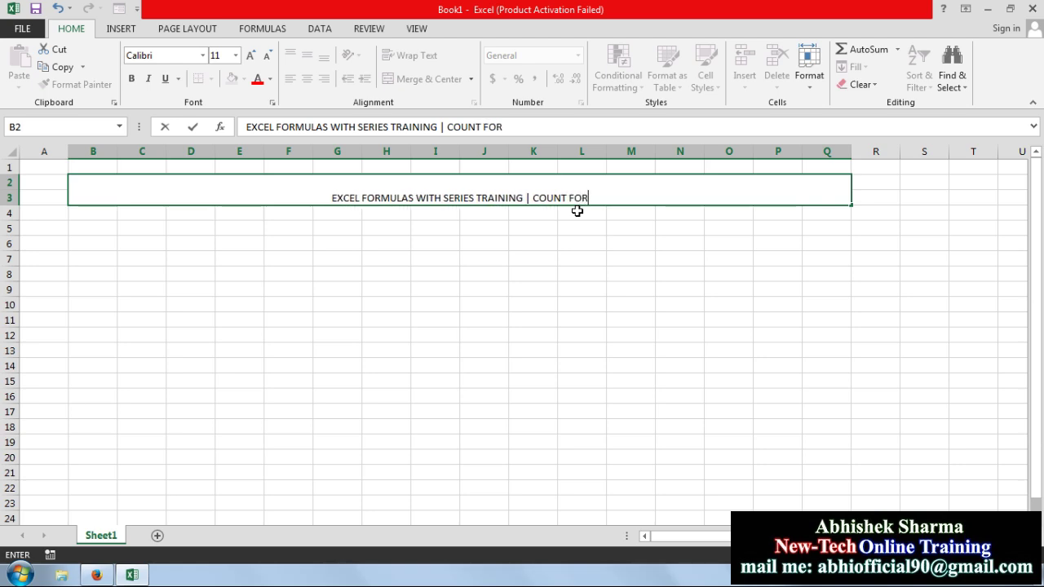
pyautogui.write('MULA SE')
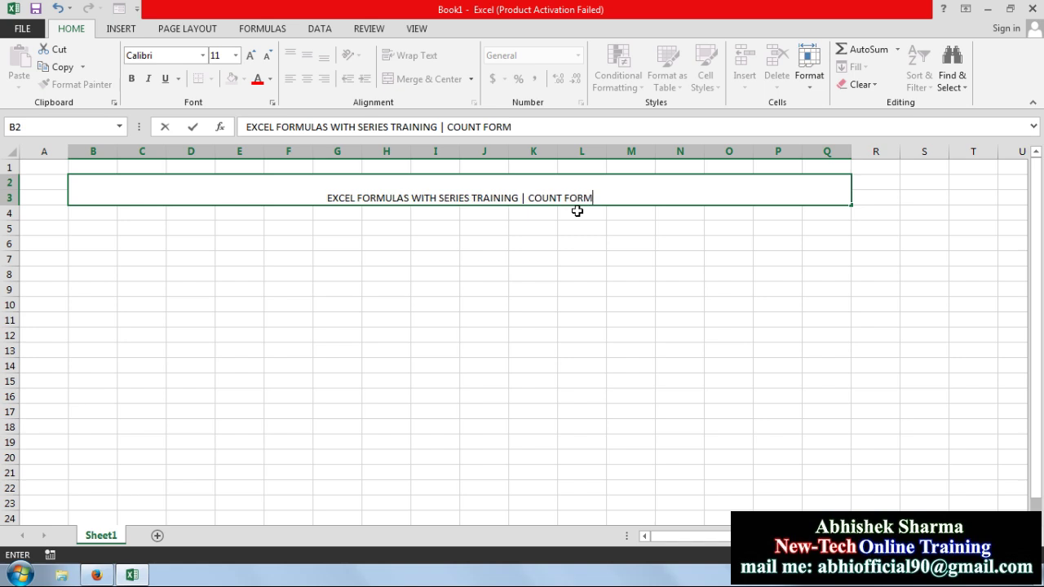
pyautogui.write('RIES')
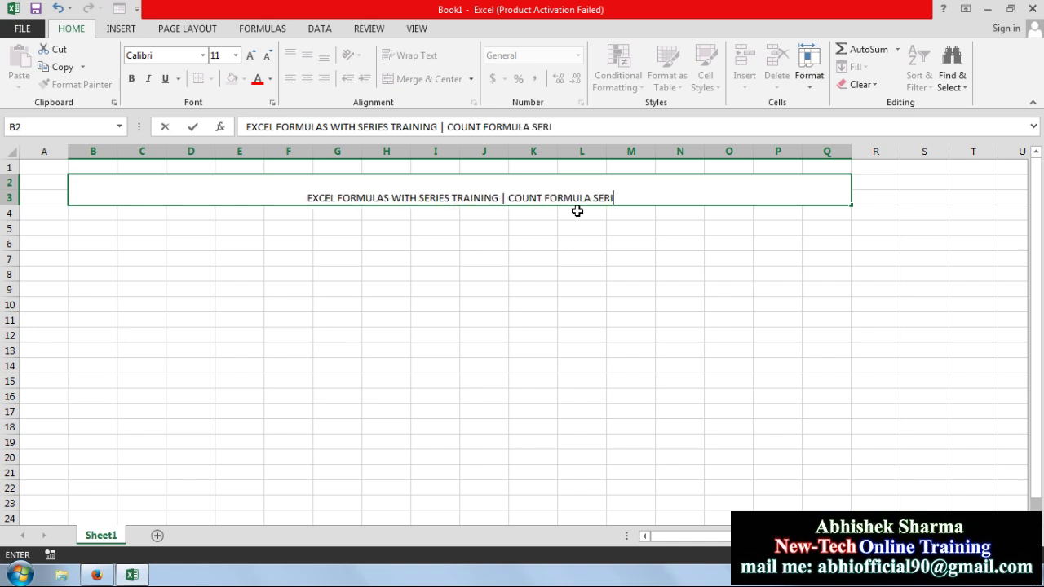
pyautogui.press('Return')
pyautogui.click(573, 211)
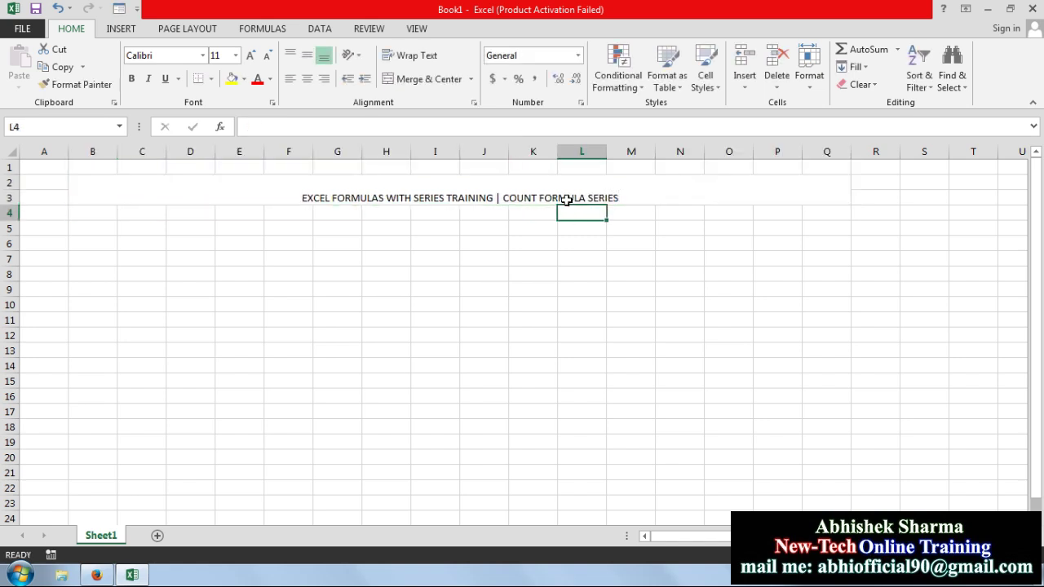
# Give the merged title cell a black fill and white font color.
pyautogui.click(564, 200)
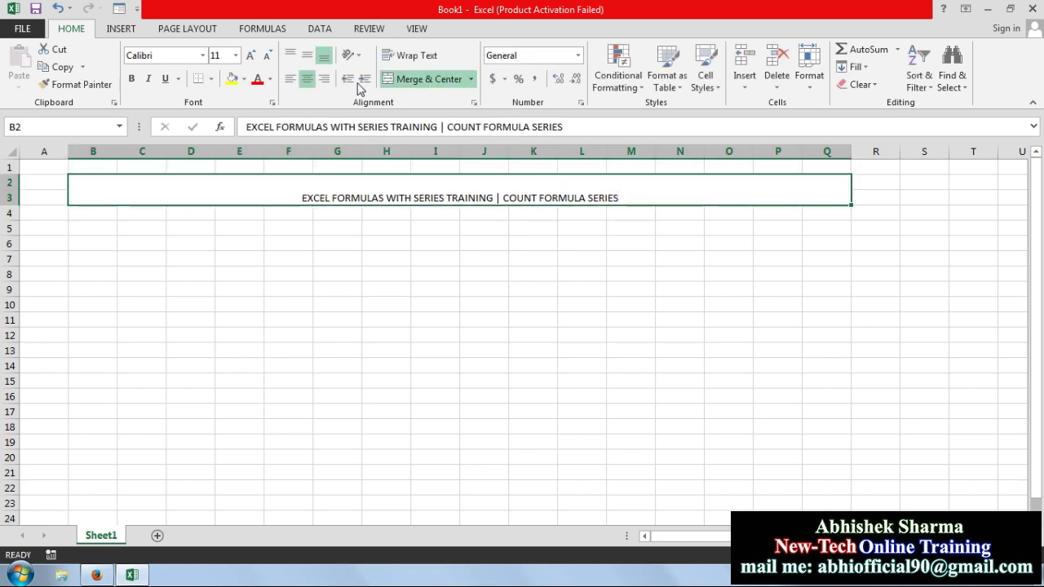
pyautogui.click(244, 79)
pyautogui.click(246, 112)
pyautogui.click(270, 79)
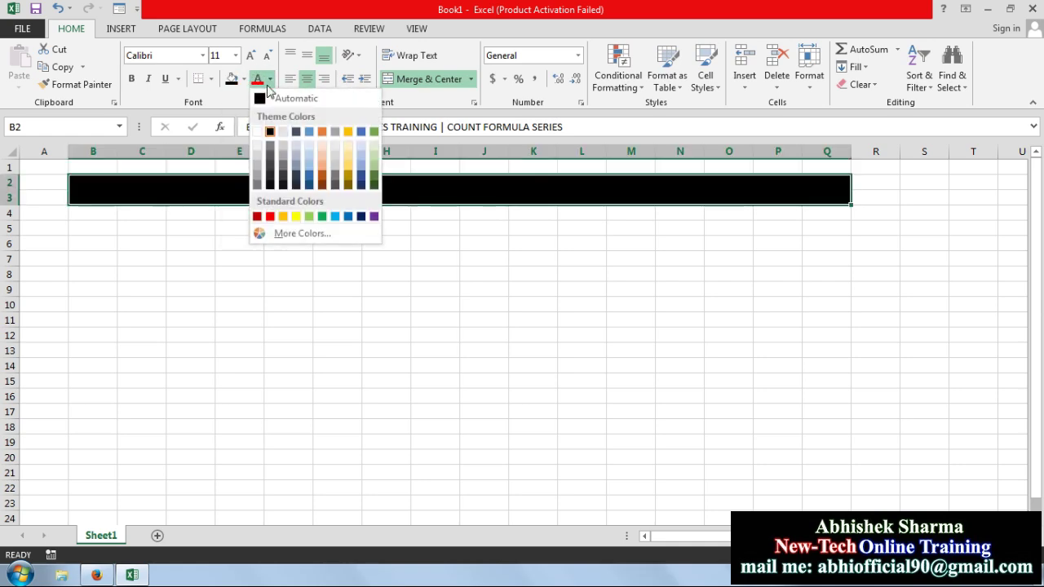
pyautogui.click(256, 131)
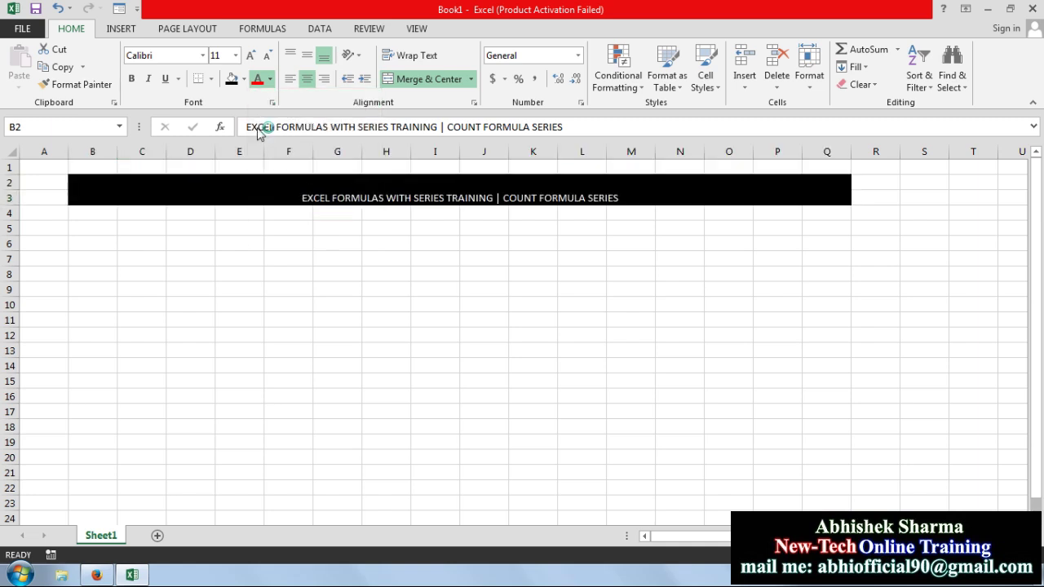
# Make the title bold, middle-align it vertically and enlarge its font to size 22.
pyautogui.click(134, 80)
pyautogui.click(307, 55)
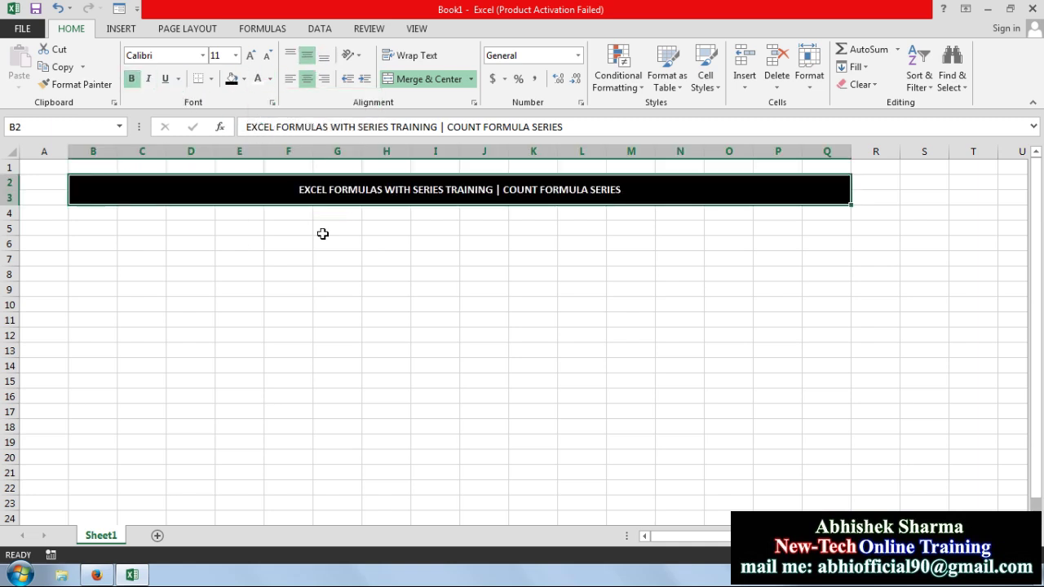
pyautogui.click(251, 56)
pyautogui.click(250, 56)
pyautogui.click(251, 57)
pyautogui.click(250, 57)
pyautogui.click(251, 57)
pyautogui.click(250, 56)
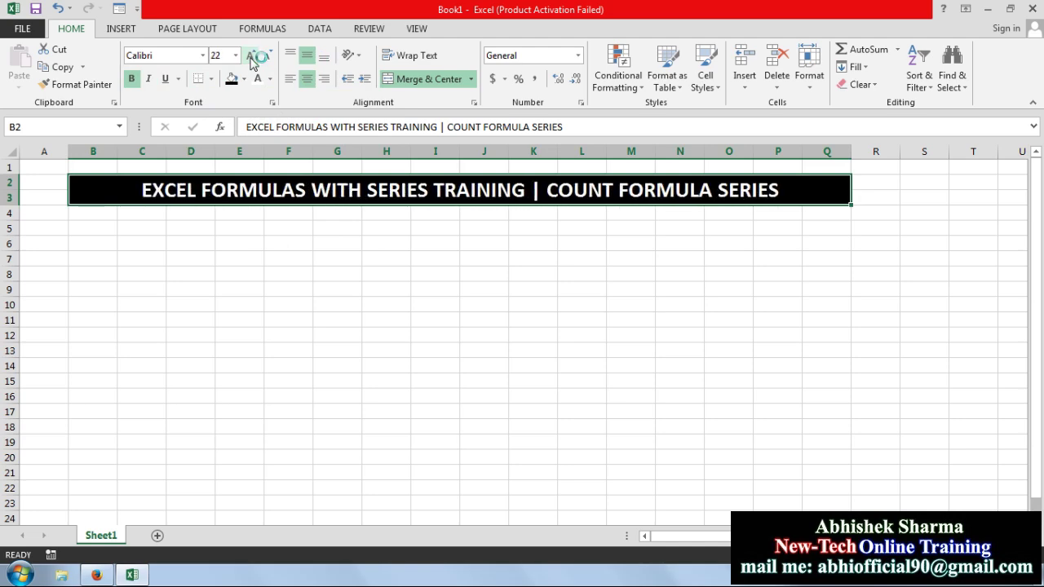
# Narrow column A to about half its width.
pyautogui.click(285, 259)
pyautogui.moveTo(74, 159); pyautogui.dragTo(44, 155)
pyautogui.click(392, 277)
pyautogui.click(410, 242)
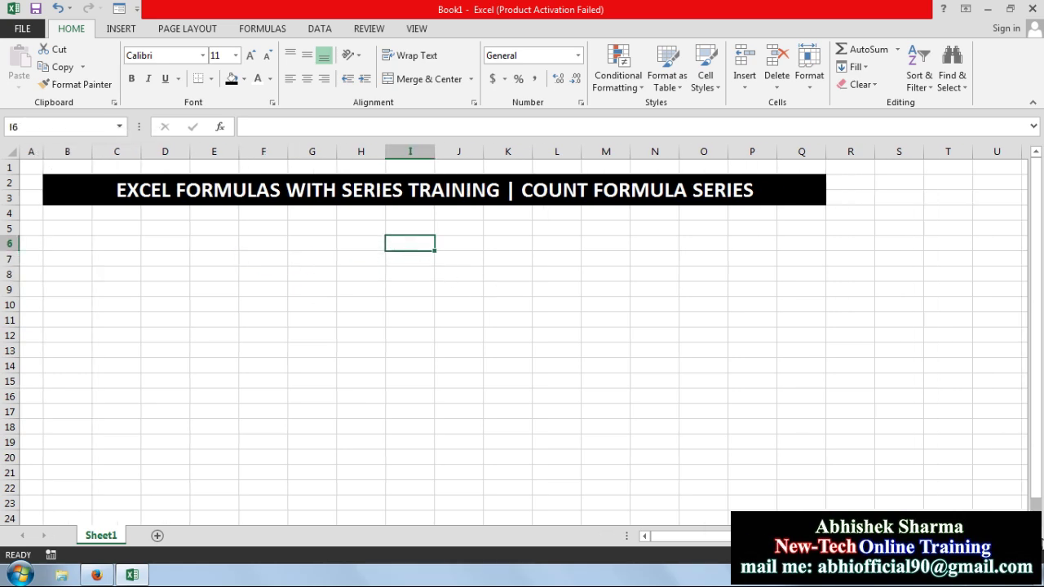
# Start a =COUNT formula in cell I6 to view the suggested COUNT functions, and clear the entry.
pyautogui.keyDown('ctrl'); pyautogui.scroll(2, 592, 383); pyautogui.keyUp('ctrl')
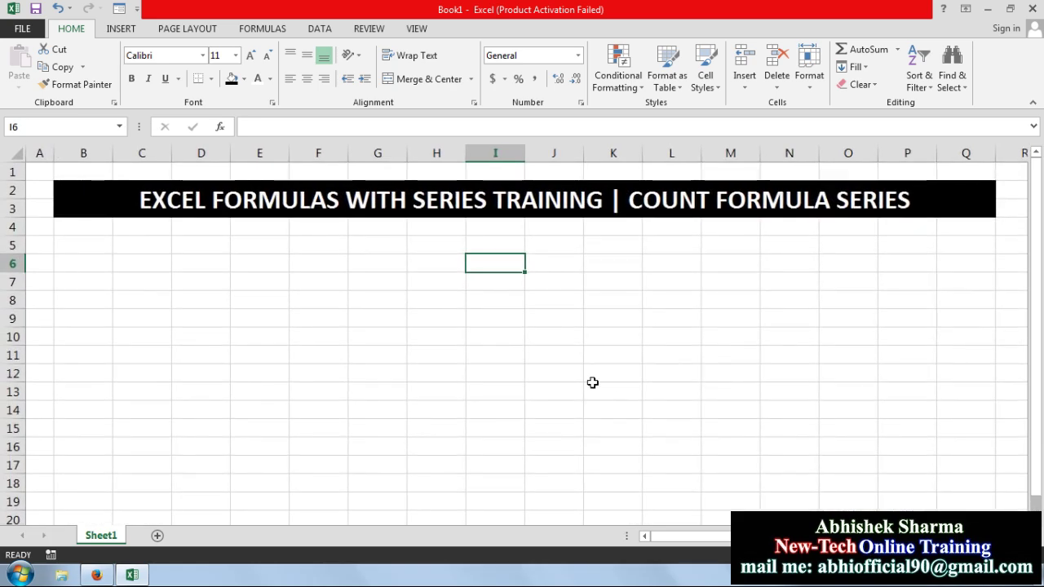
pyautogui.write('=COUNT')
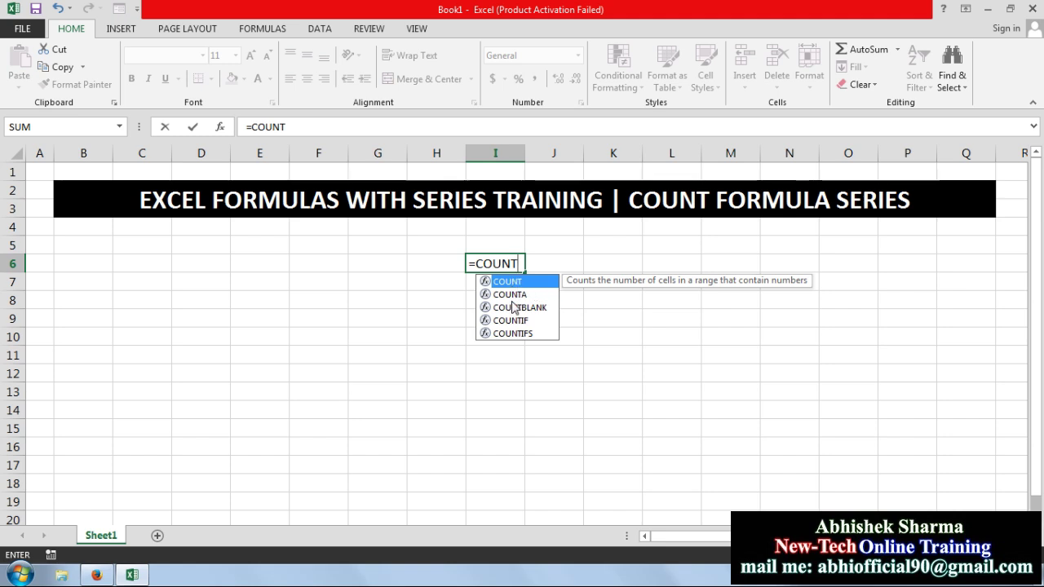
pyautogui.moveTo(522, 264); pyautogui.dragTo(466, 262)
pyautogui.press('BackSpace')
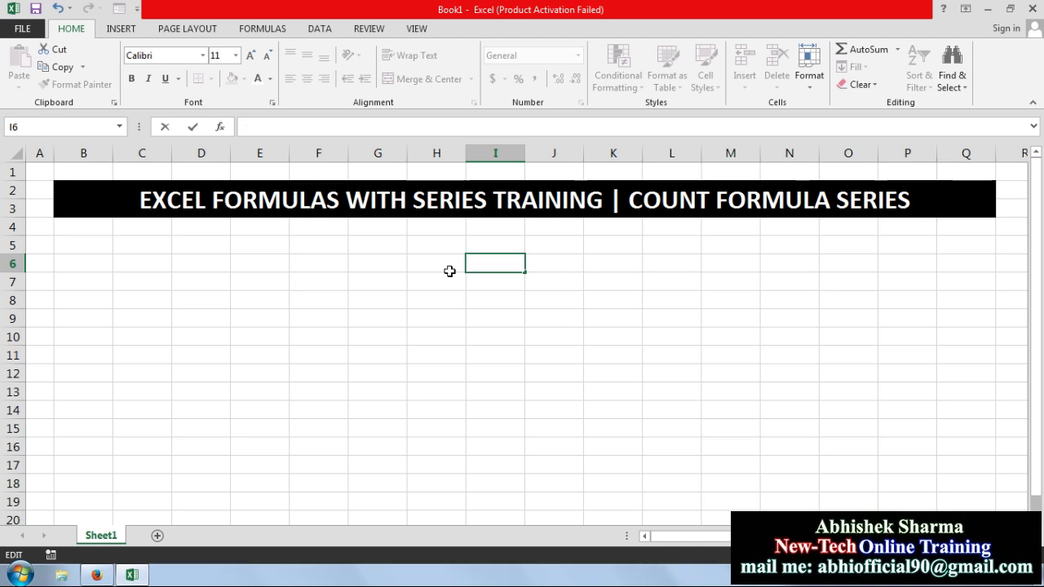
pyautogui.click(68, 308)
# Enter the column heading "S.NO." in cell B5.
pyautogui.click(89, 247)
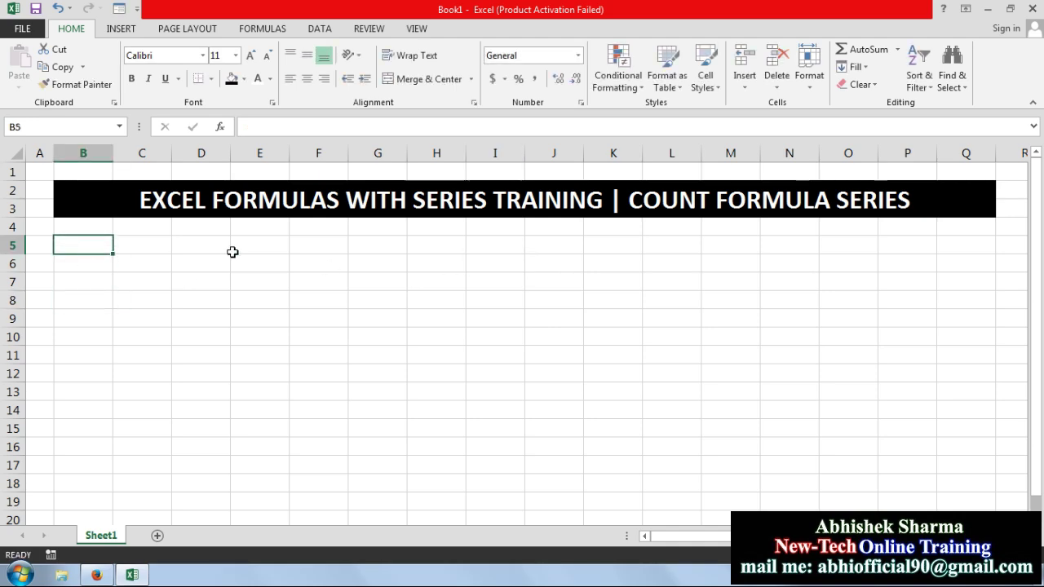
pyautogui.write('S.NO.')
pyautogui.press('Tab')
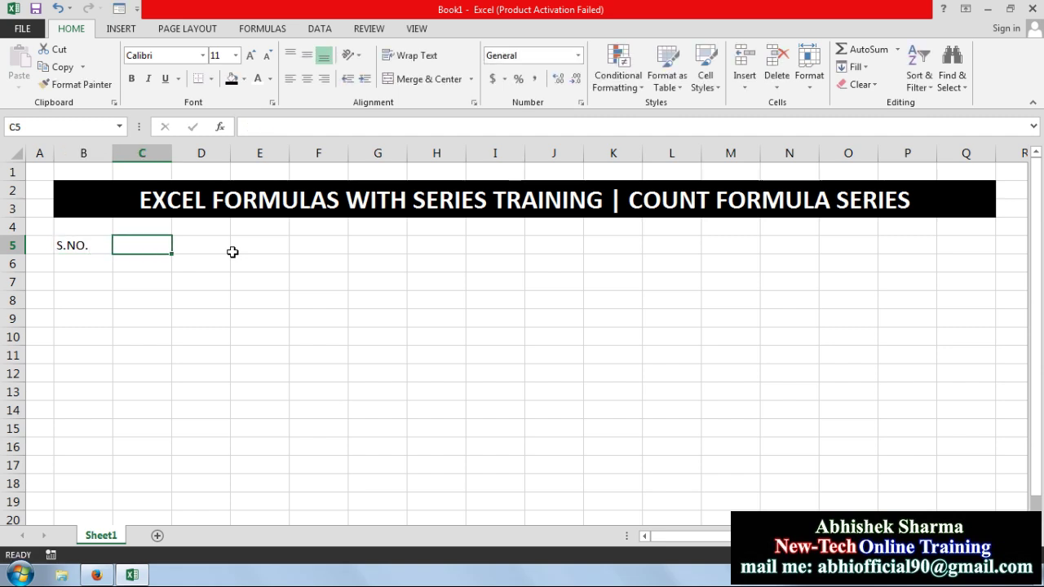
# Enter 1.2, 3, 4 and 5 in cells B6 to B9 below the S.NO. heading.
pyautogui.press('Left')
pyautogui.press('Down')
pyautogui.write('1.2')
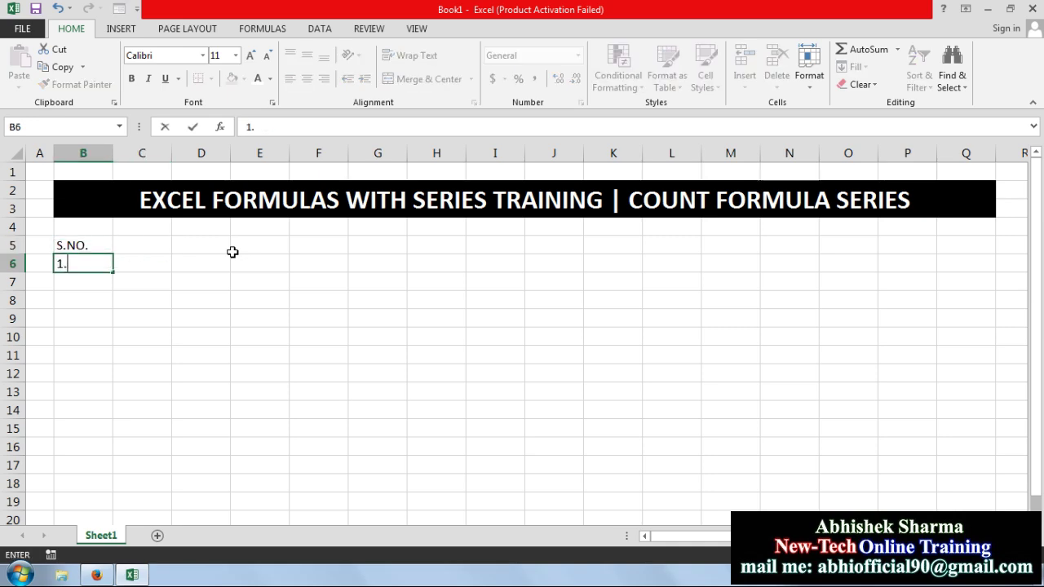
pyautogui.press('Return')
pyautogui.write('3')
pyautogui.press('Return')
pyautogui.write('4')
pyautogui.press('Return')
pyautogui.write('5')
pyautogui.press('Return')
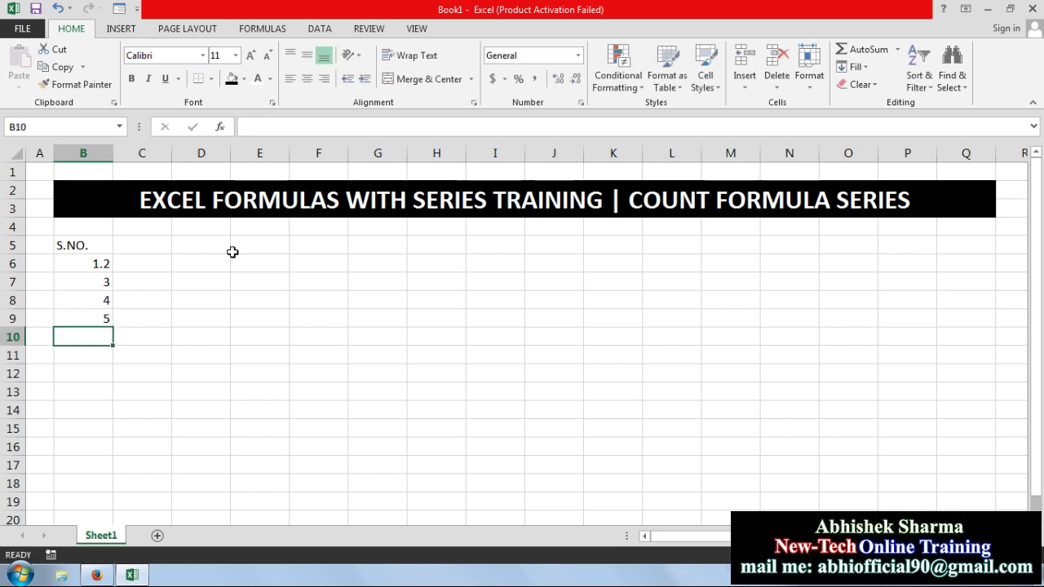
# Overwrite cells B6 to B9 with the serial numbers 1, 2, 3 and 4.
pyautogui.click(109, 263)
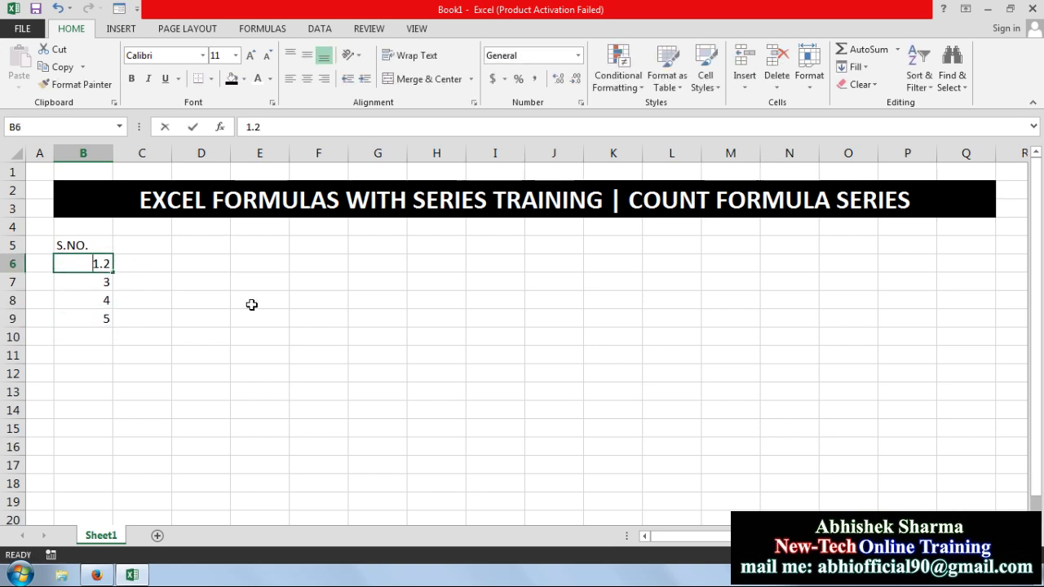
pyautogui.write('1')
pyautogui.press('Return')
pyautogui.write('2')
pyautogui.press('Return')
pyautogui.write('3')
pyautogui.press('Return')
pyautogui.write('45')
pyautogui.press('Return')
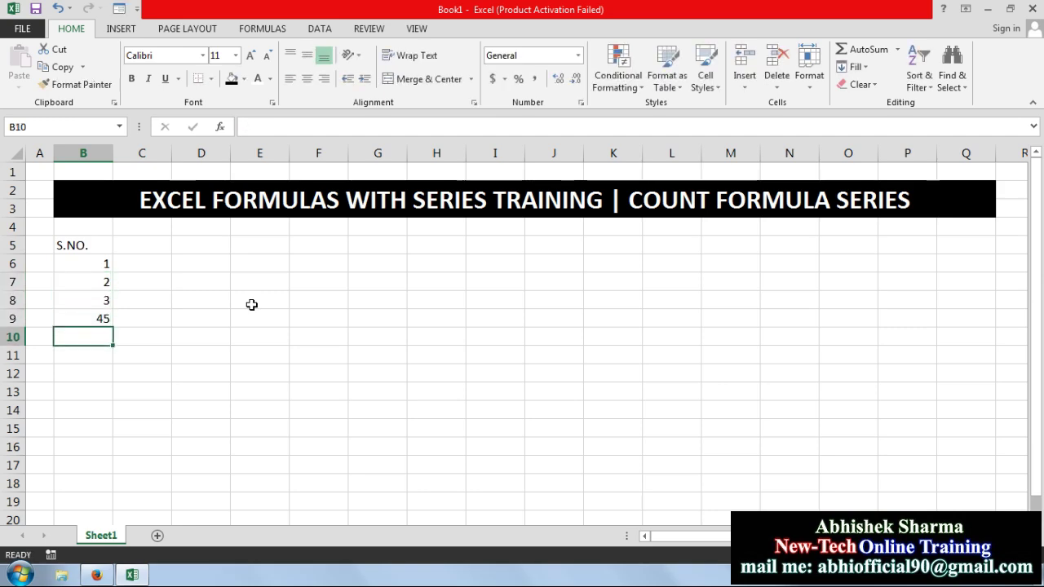
pyautogui.press('Up')
pyautogui.write('4')
pyautogui.press('Return')
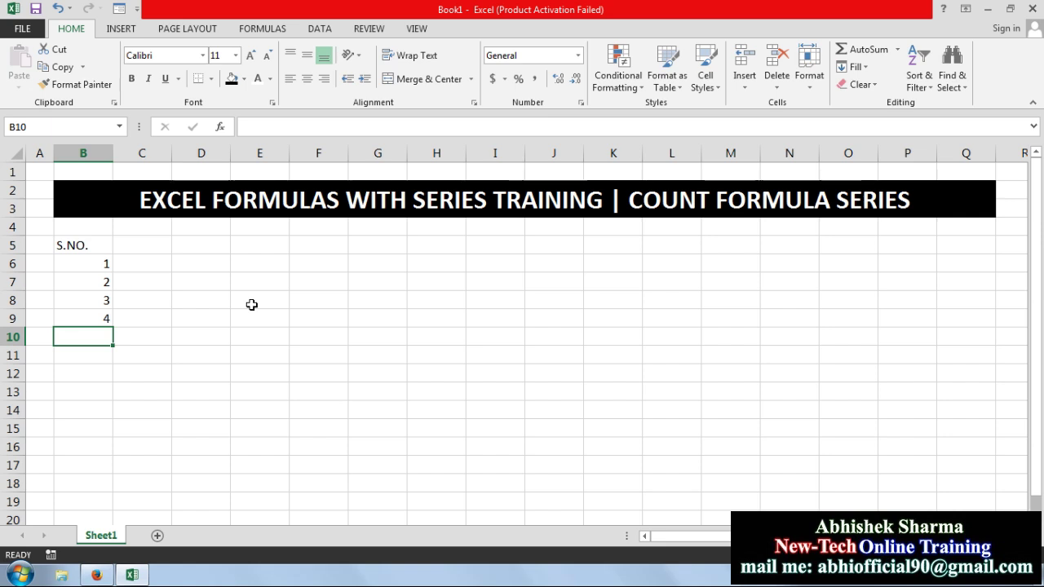
# Enter the serial number 5 in cell B10.
pyautogui.write('5')
pyautogui.press('Return')
# Enter the column heading "FORMULA SERIES" in cell C5 and fit column C's width to the text.
pyautogui.click(119, 247)
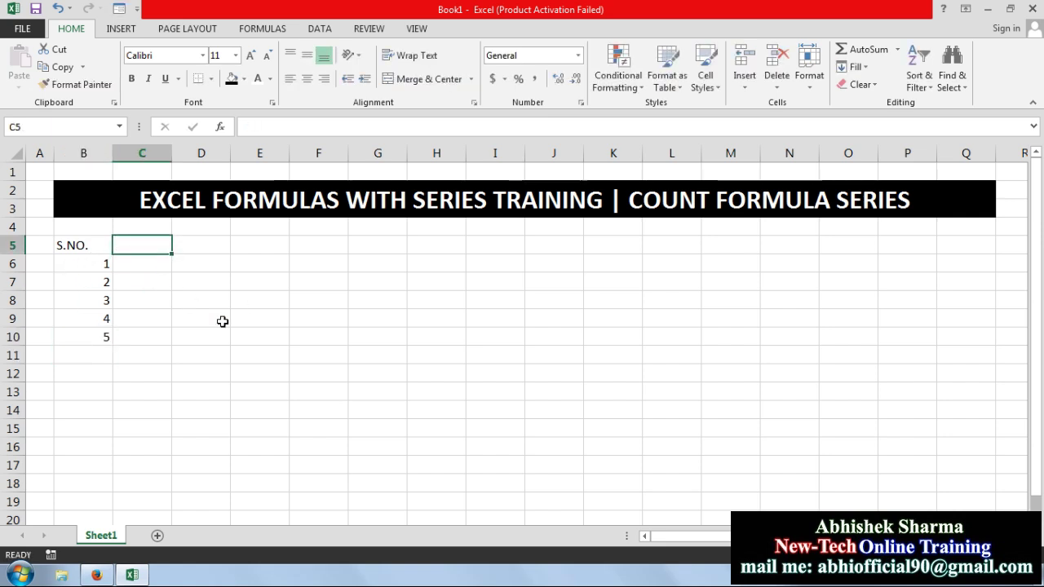
pyautogui.write('FORMULA')
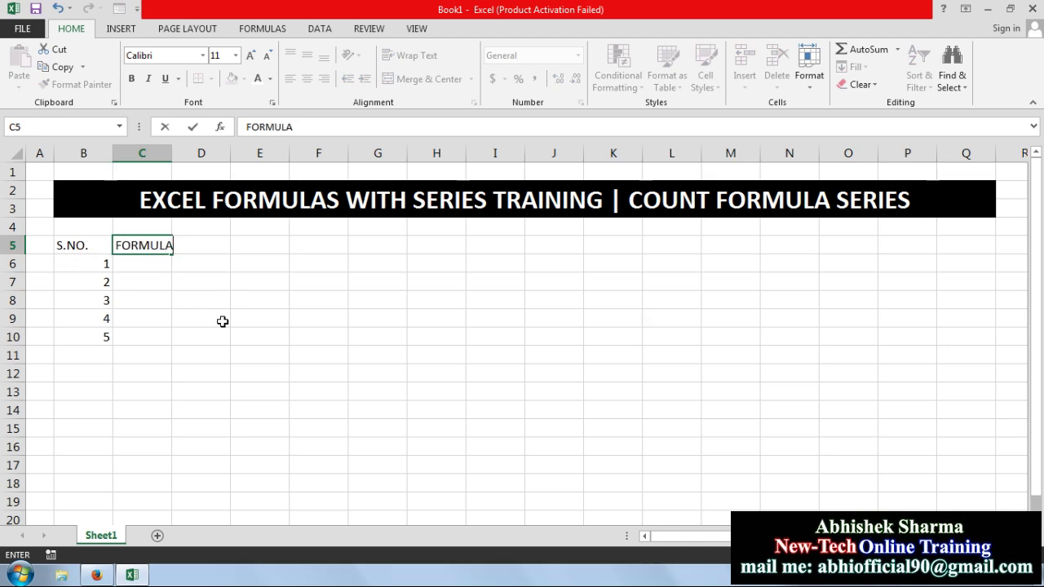
pyautogui.write(' SERIES')
pyautogui.press('Return')
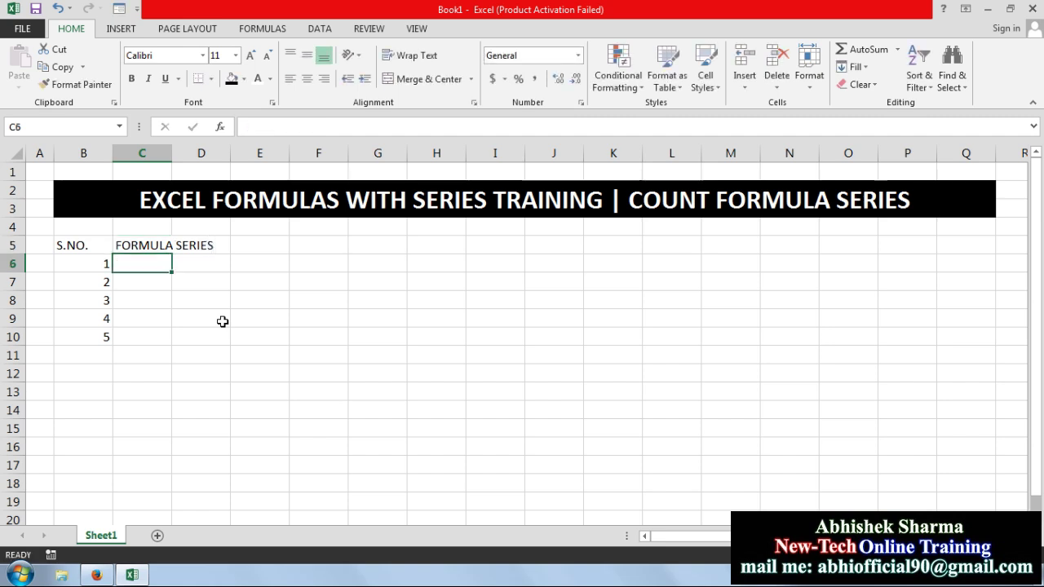
pyautogui.doubleClick(171, 153)
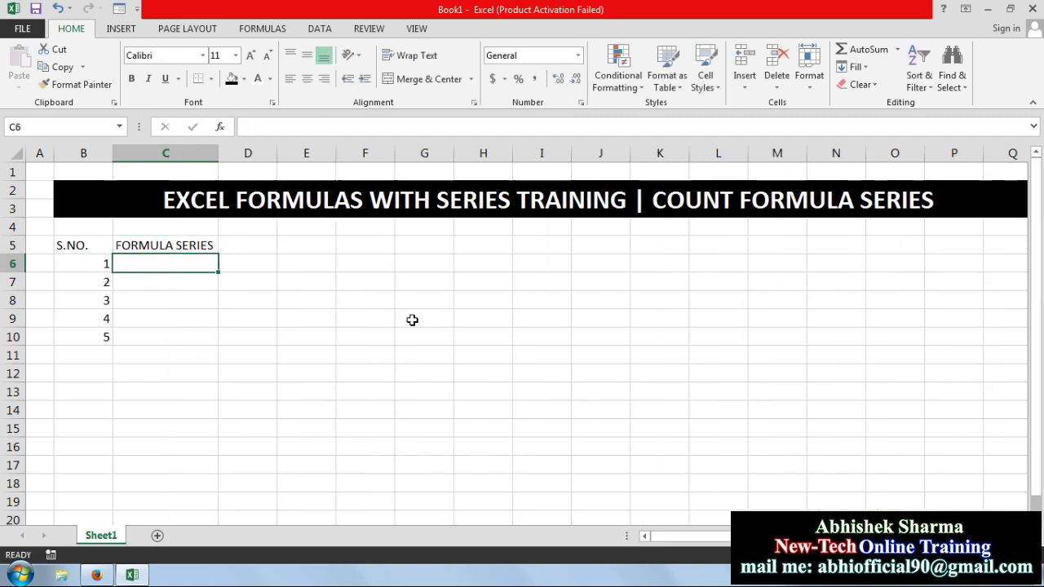
# List the function names COUNT, COUNTA, COUNTBLANK, COUNTIF and COUNTIFS in cells C6 to C10.
pyautogui.write('COUNT')
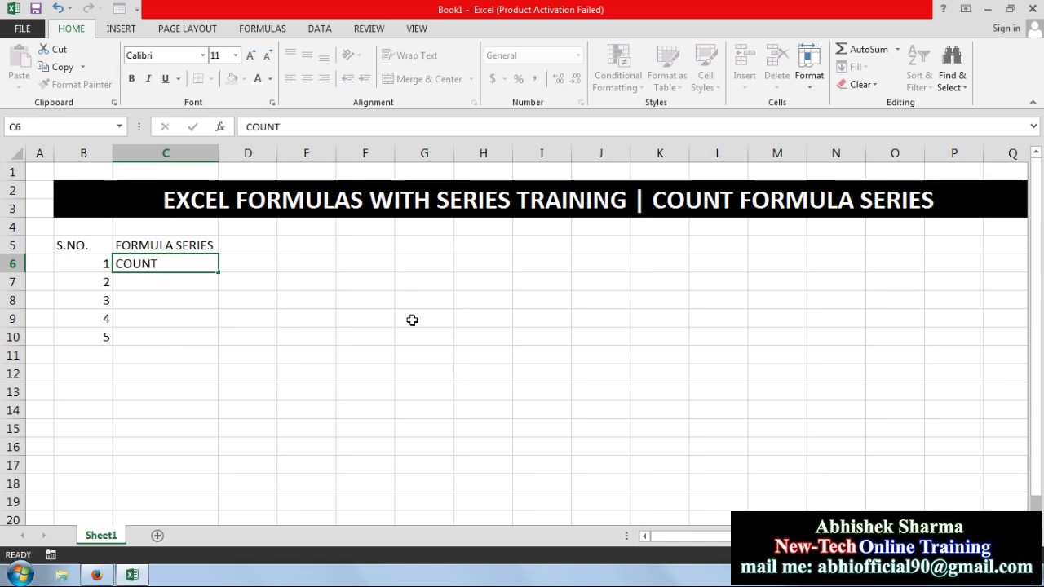
pyautogui.press('Return')
pyautogui.write('COUNTA')
pyautogui.press('Return')
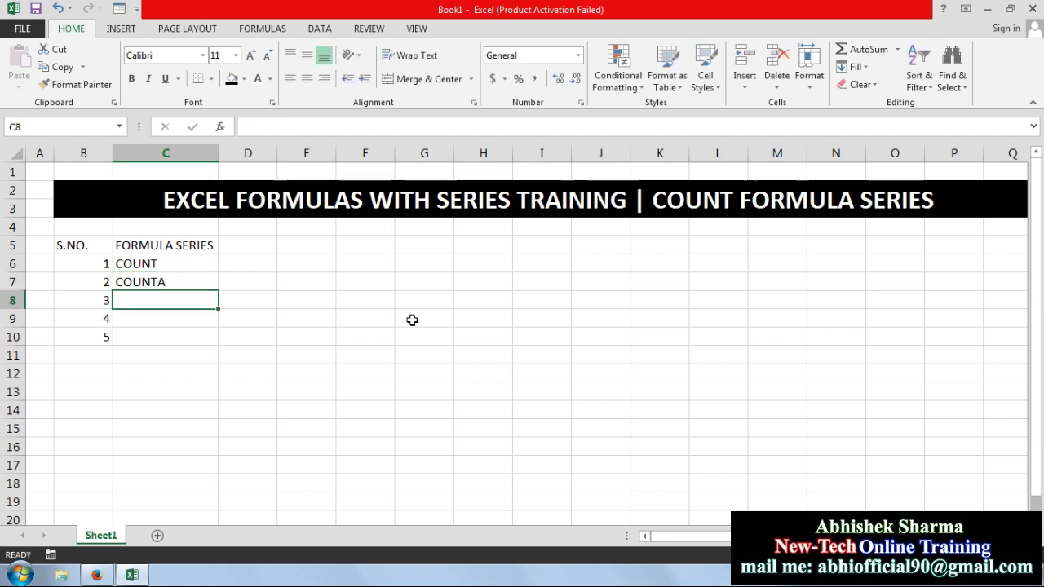
pyautogui.write('CO')
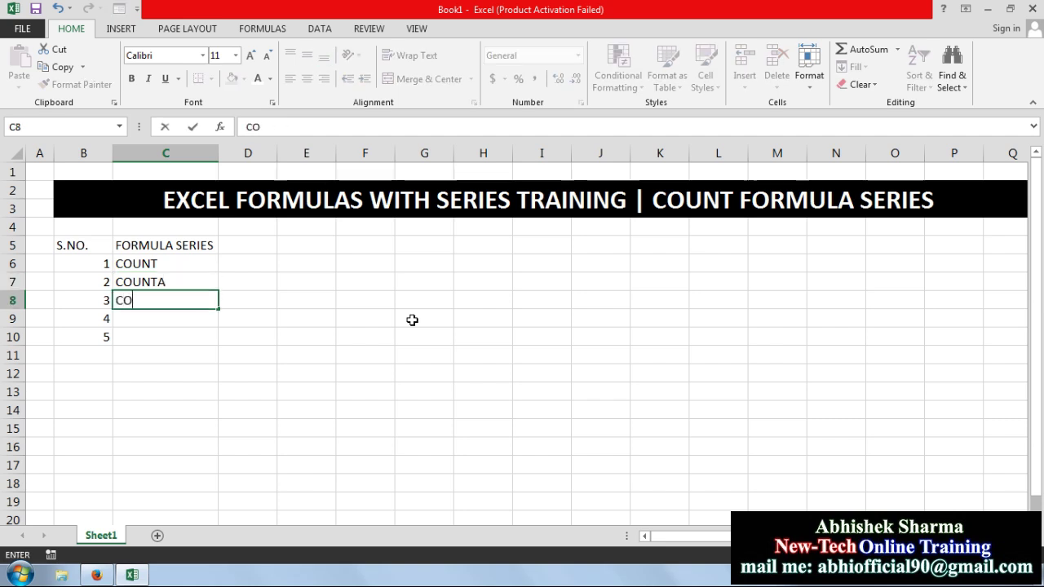
pyautogui.write('UNTBLA')
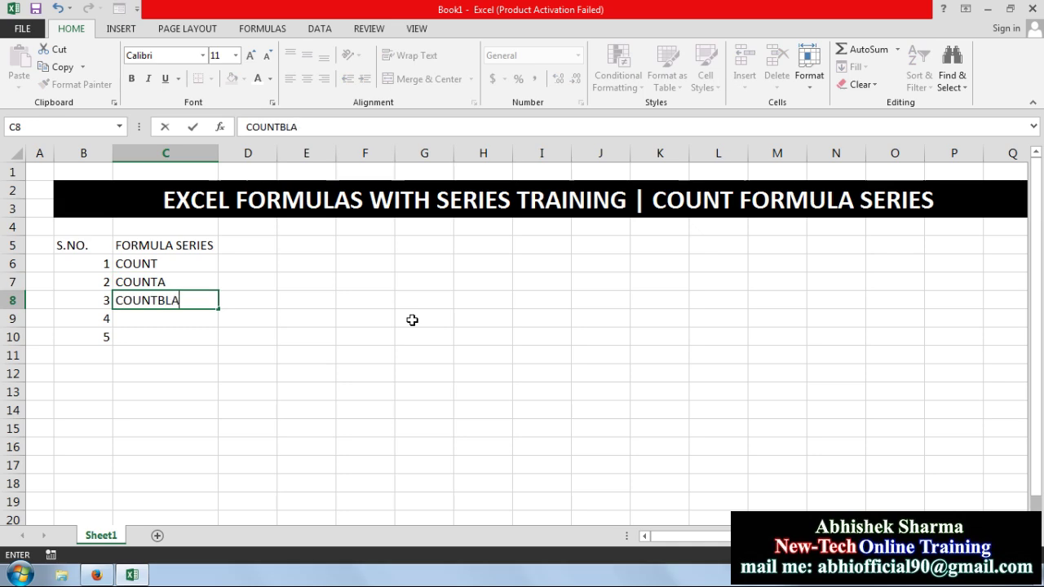
pyautogui.write('NK')
pyautogui.press('Return')
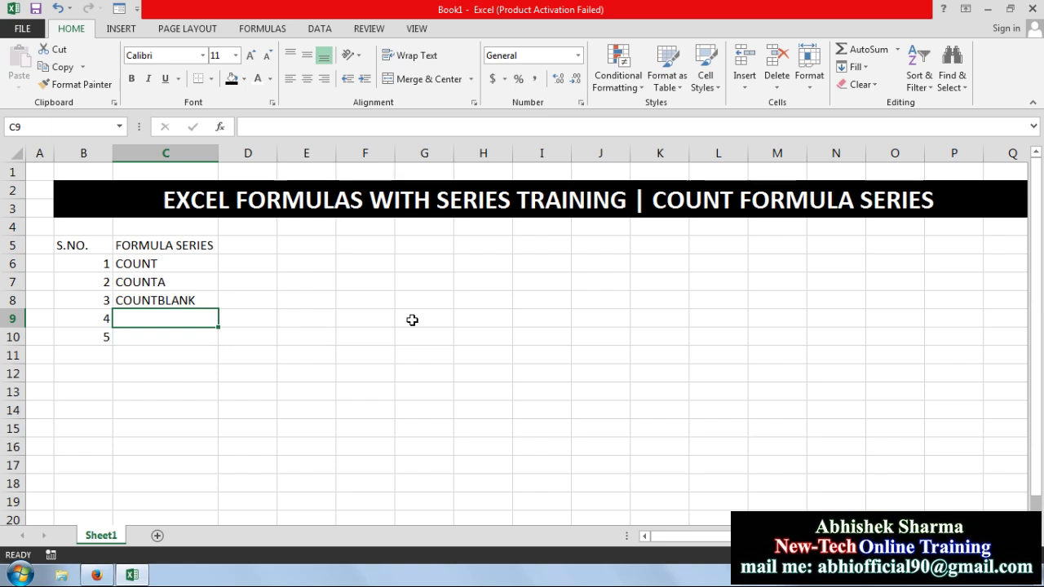
pyautogui.write('COUNTIF')
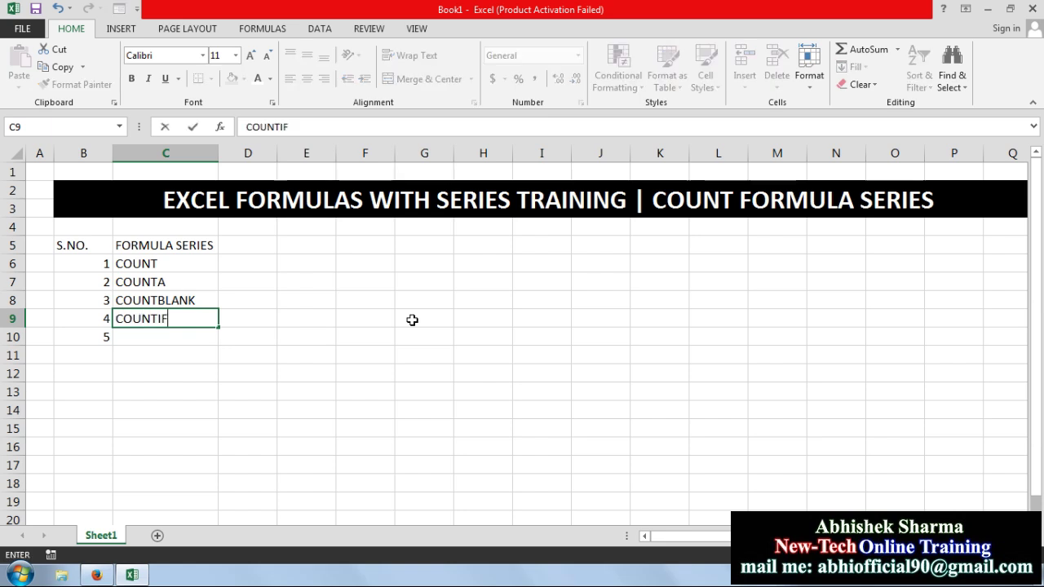
pyautogui.press('Return')
pyautogui.write('COUNTIFS')
pyautogui.press('Return')
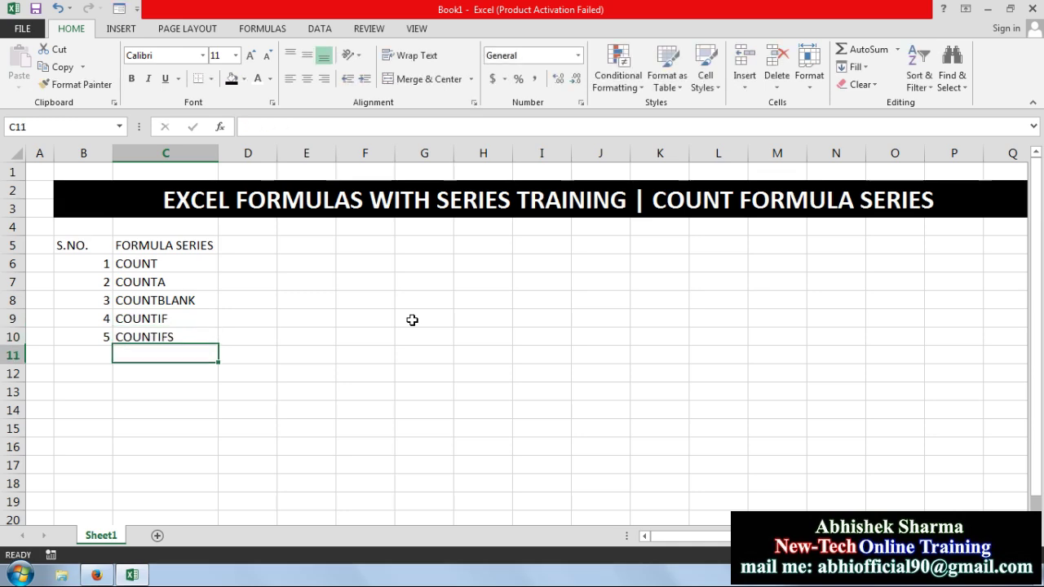
# Format the heading cells B5:C5 with a black fill and bold white text.
pyautogui.moveTo(97, 246); pyautogui.dragTo(131, 249)
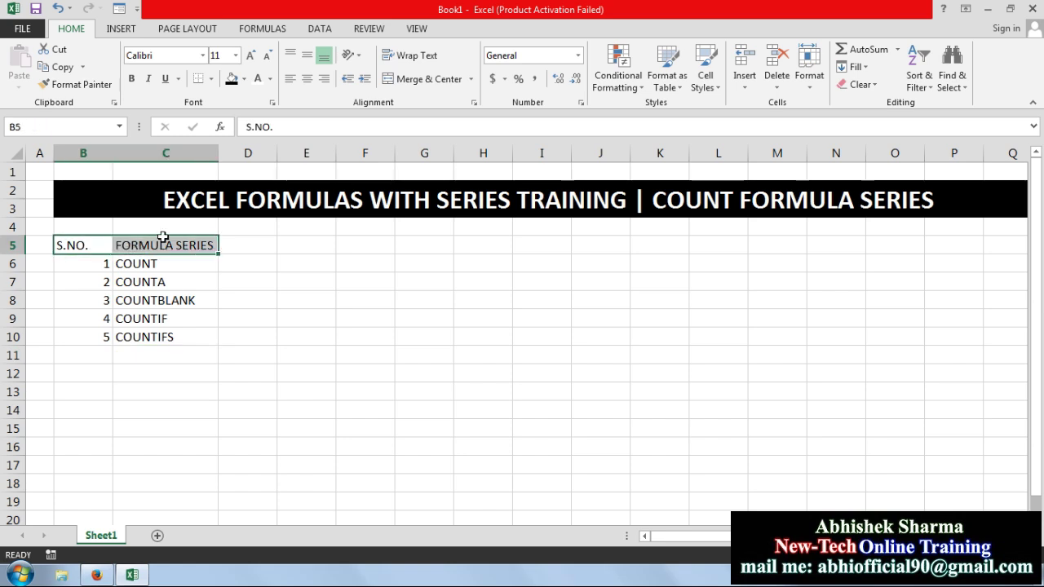
pyautogui.click(233, 79)
pyautogui.click(257, 80)
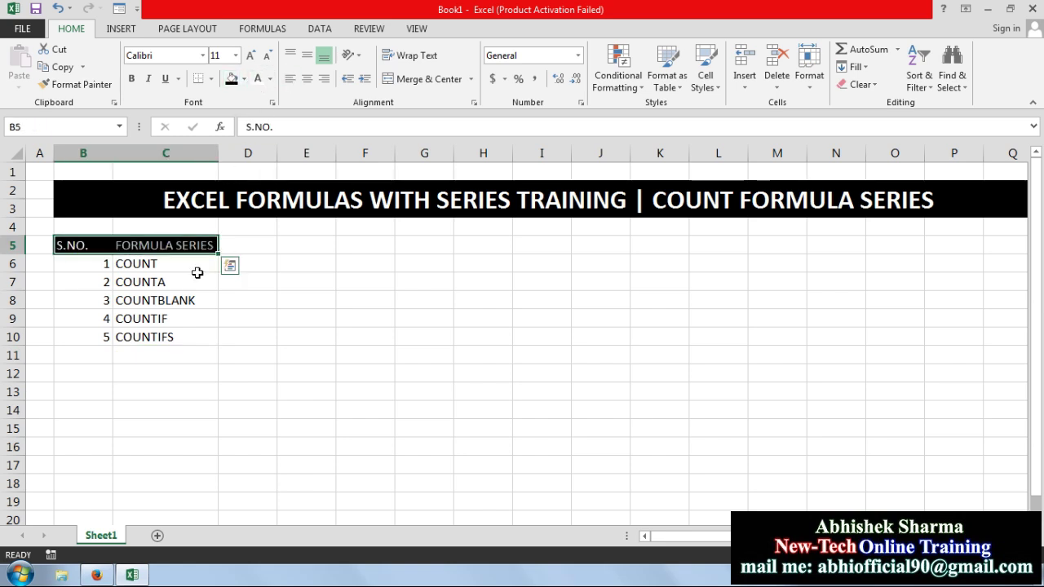
pyautogui.click(133, 79)
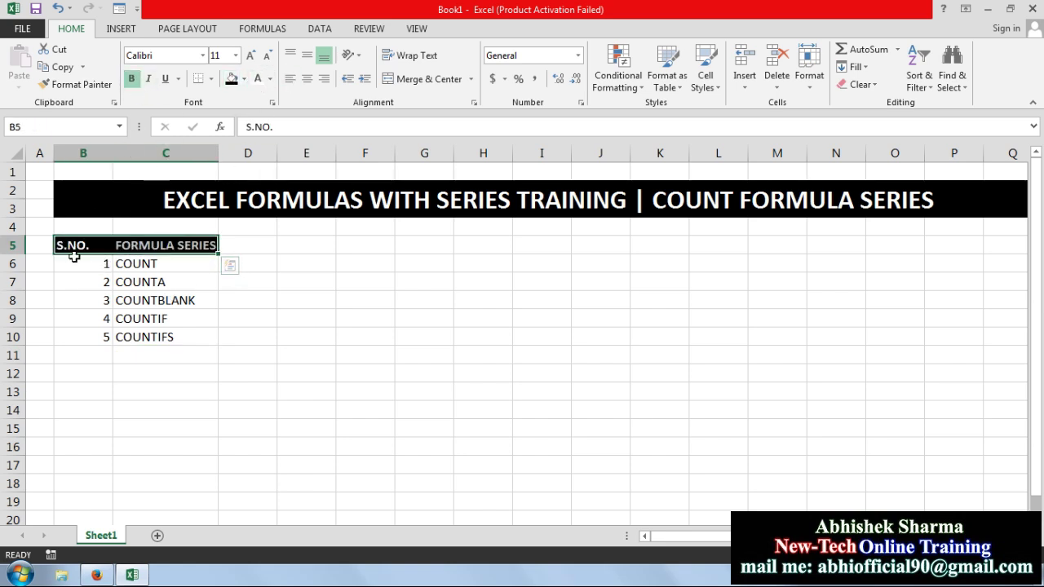
# Apply all borders to the table in B5:C10 and widen column C slightly.
pyautogui.moveTo(72, 244); pyautogui.dragTo(157, 332)
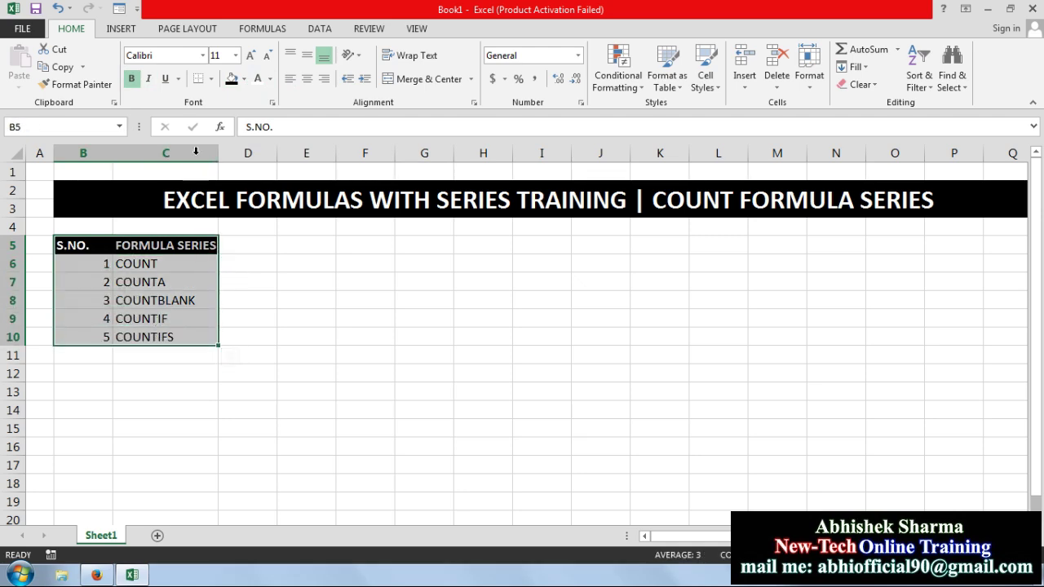
pyautogui.click(211, 79)
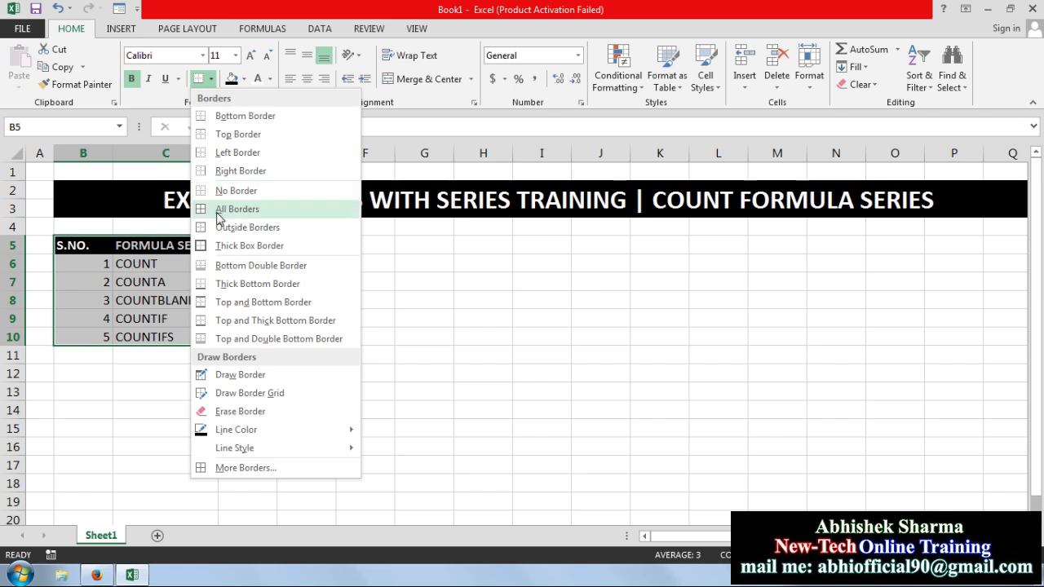
pyautogui.click(220, 209)
pyautogui.click(326, 371)
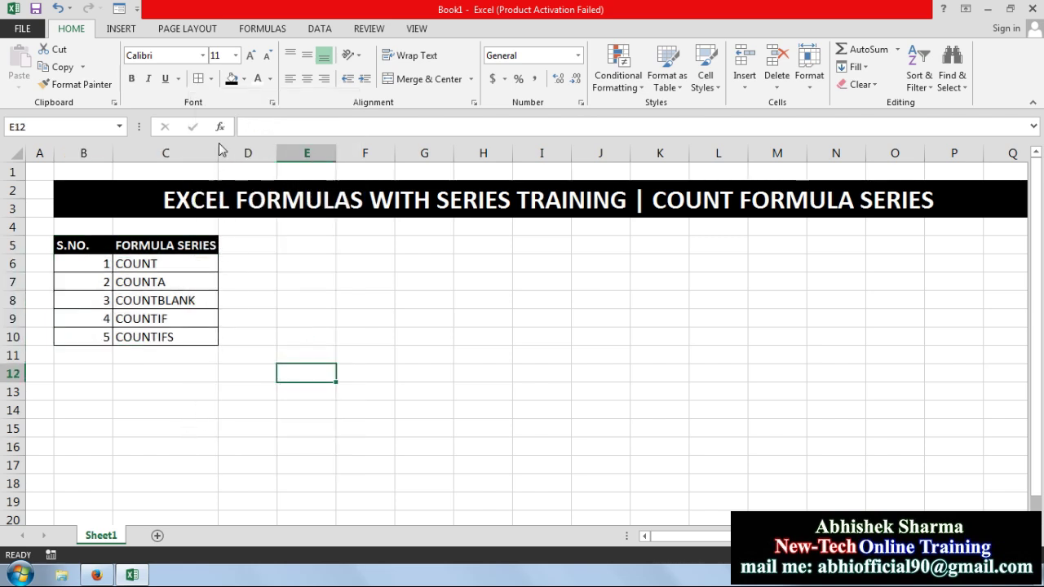
pyautogui.moveTo(218, 152); pyautogui.dragTo(226, 152)
pyautogui.click(310, 322)
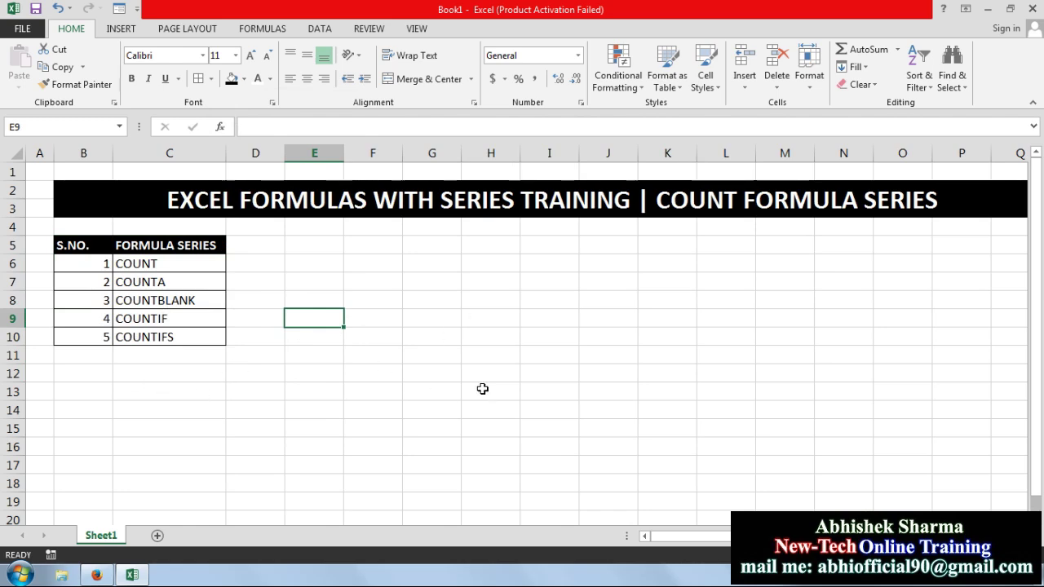
# Merge and center cells B13 to Q13 below the formula list.
pyautogui.scroll(-1, 482, 389)
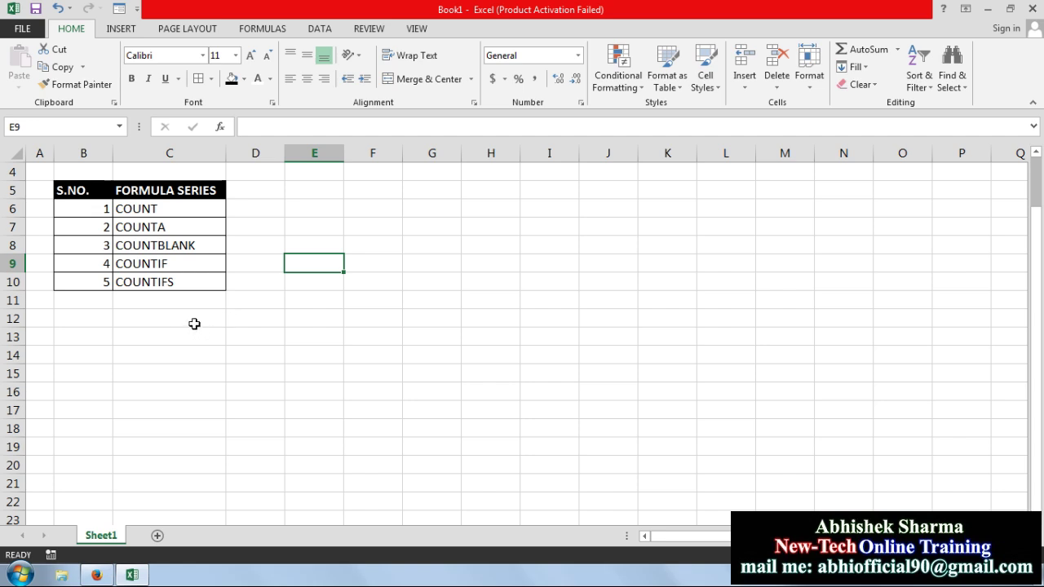
pyautogui.scroll(1, 163, 383)
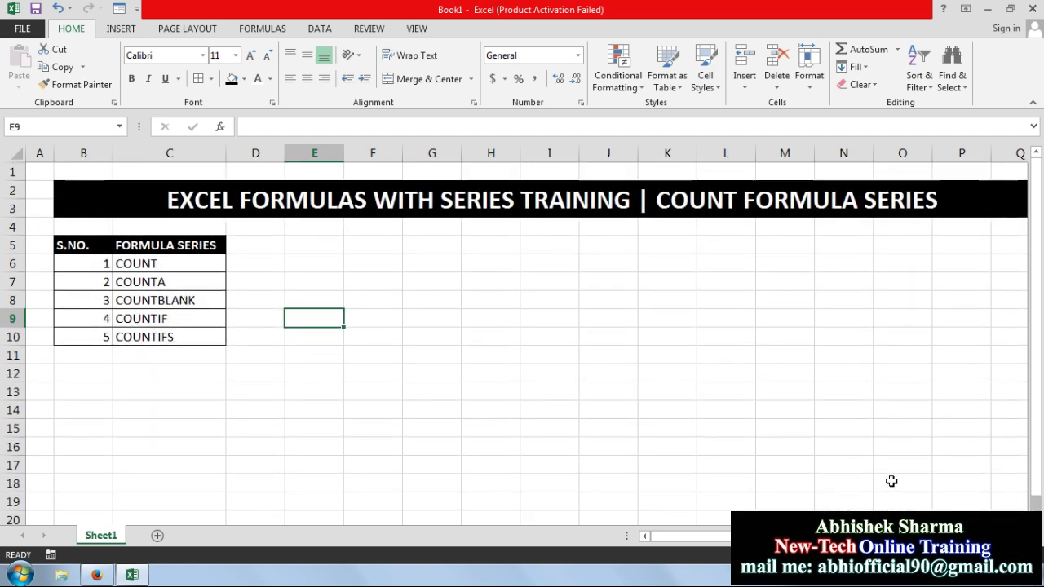
pyautogui.scroll(-1, 783, 408)
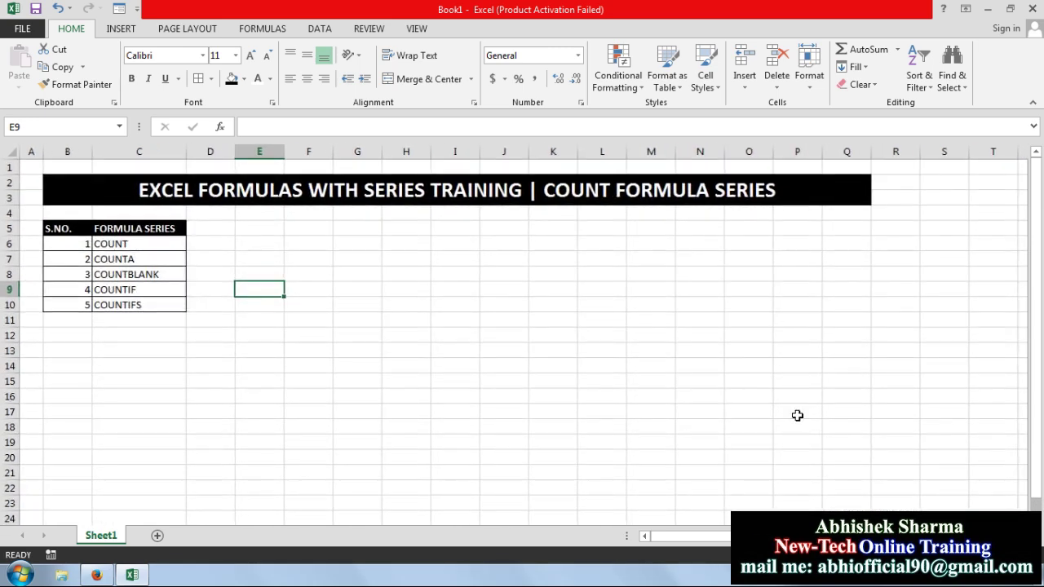
pyautogui.click(800, 412)
pyautogui.moveTo(58, 346); pyautogui.dragTo(836, 349)
pyautogui.click(403, 78)
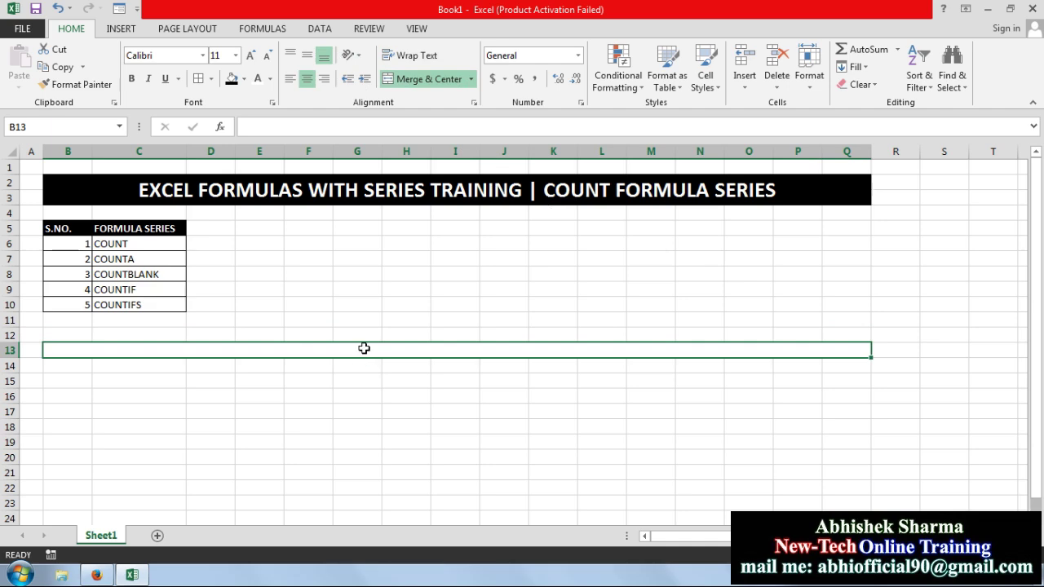
# Enter the section title "COUNT SERIES EXAMPLES" in the merged row 13 cell.
pyautogui.write('COUNT')
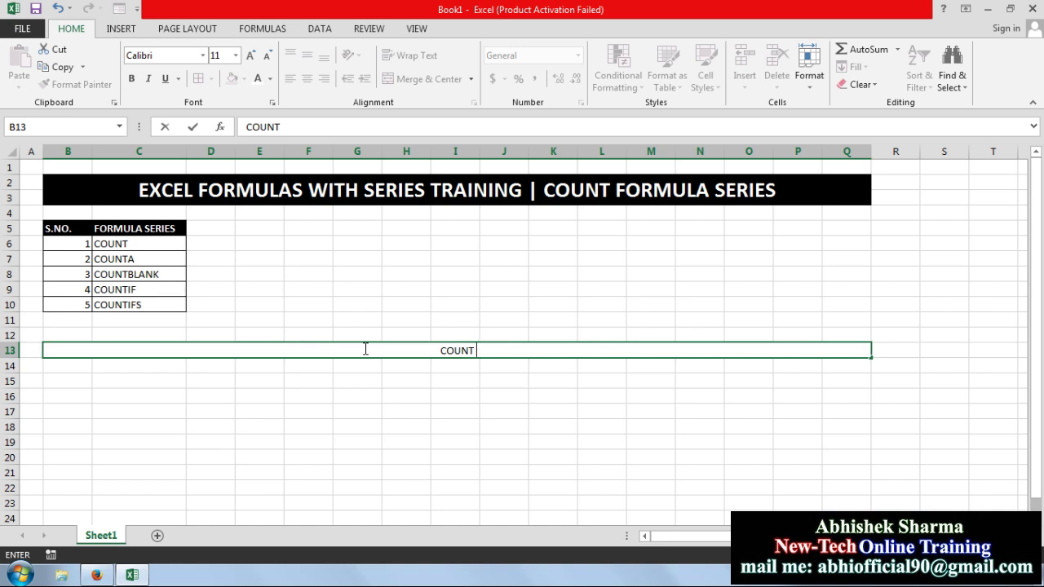
pyautogui.write('SERI')
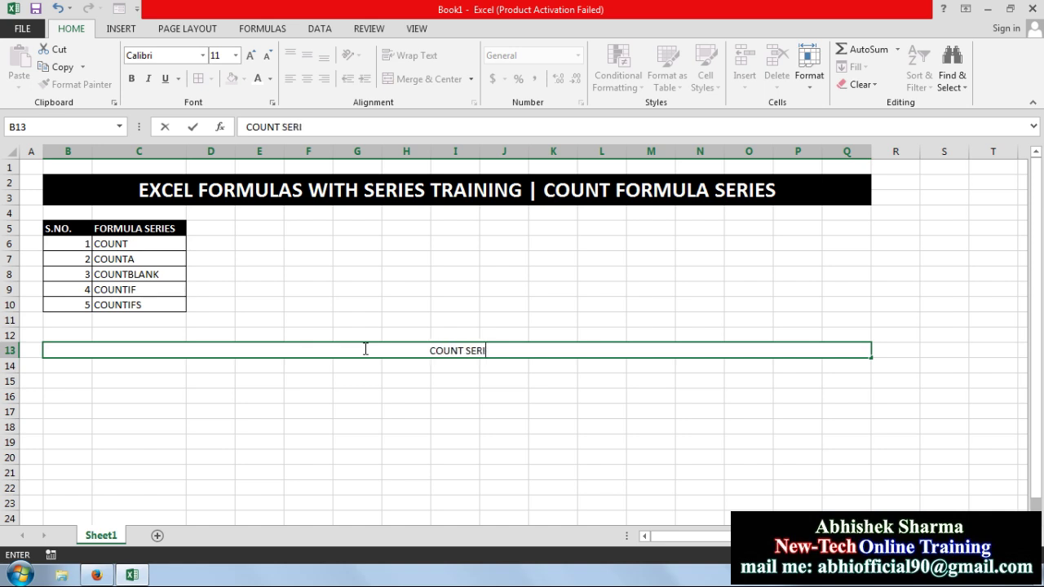
pyautogui.write('ES E')
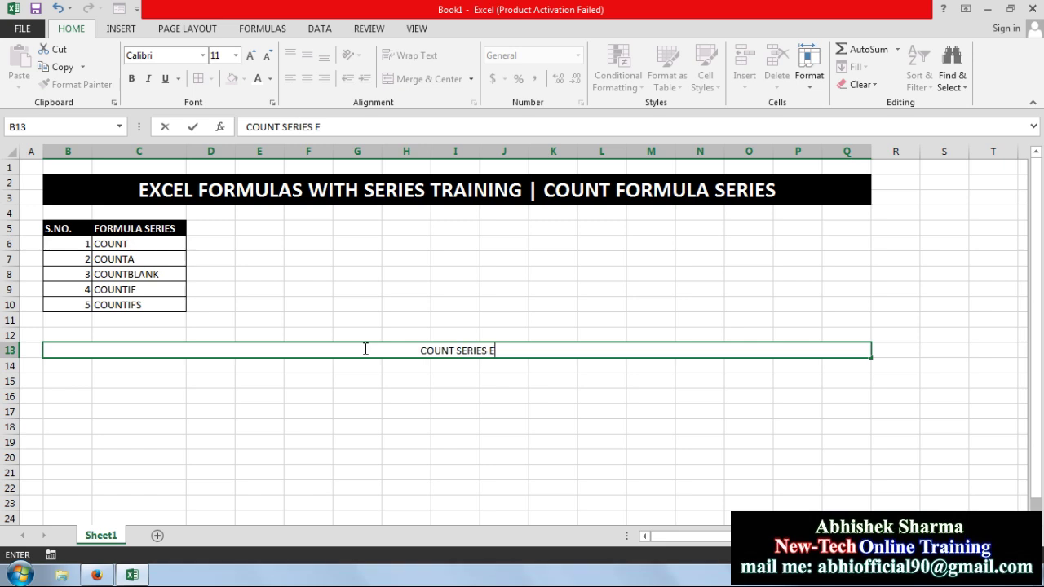
pyautogui.write('XAMPLE')
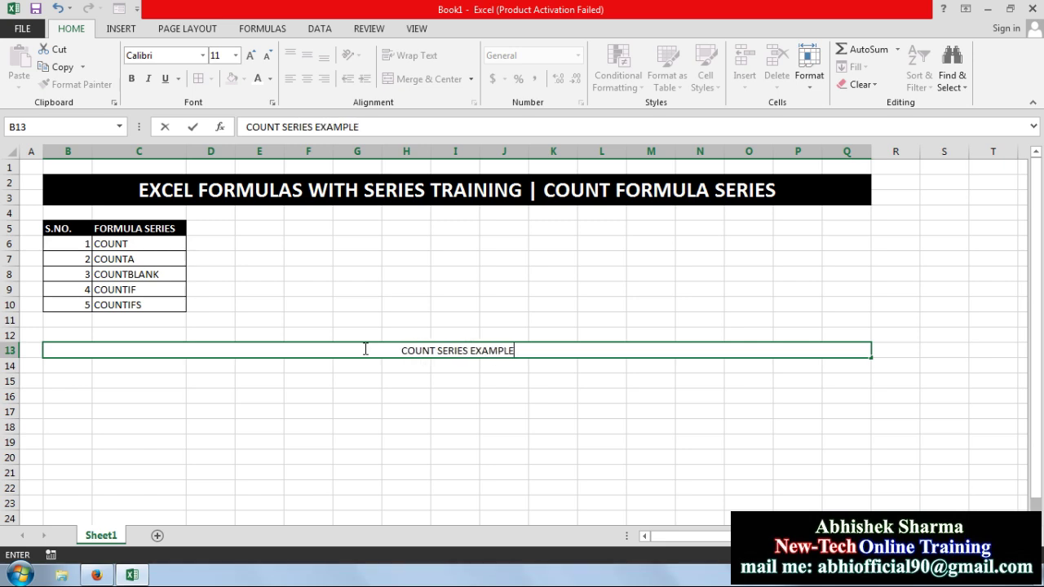
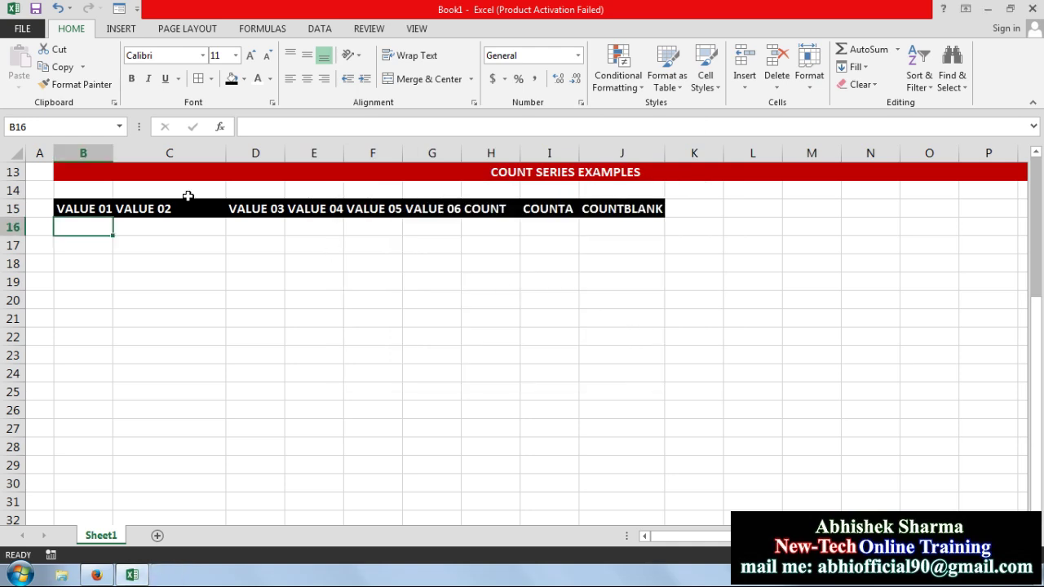
# Enter 22, 33, 44 and 55 in cells B16 to E16, leave F16 blank, and enter 55 in G16.
pyautogui.write('22')
pyautogui.press('Tab')
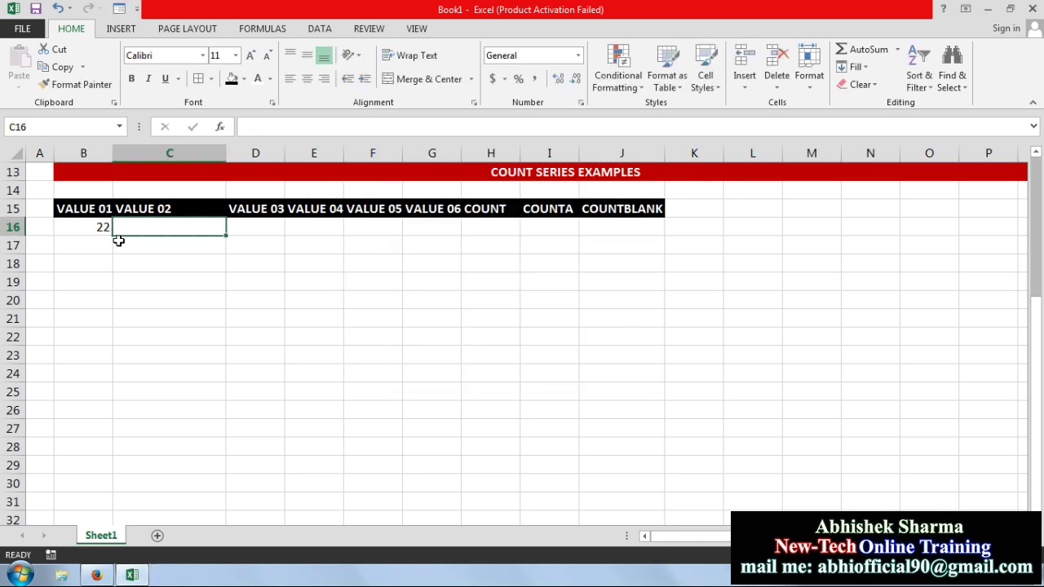
pyautogui.write('33')
pyautogui.press('Tab')
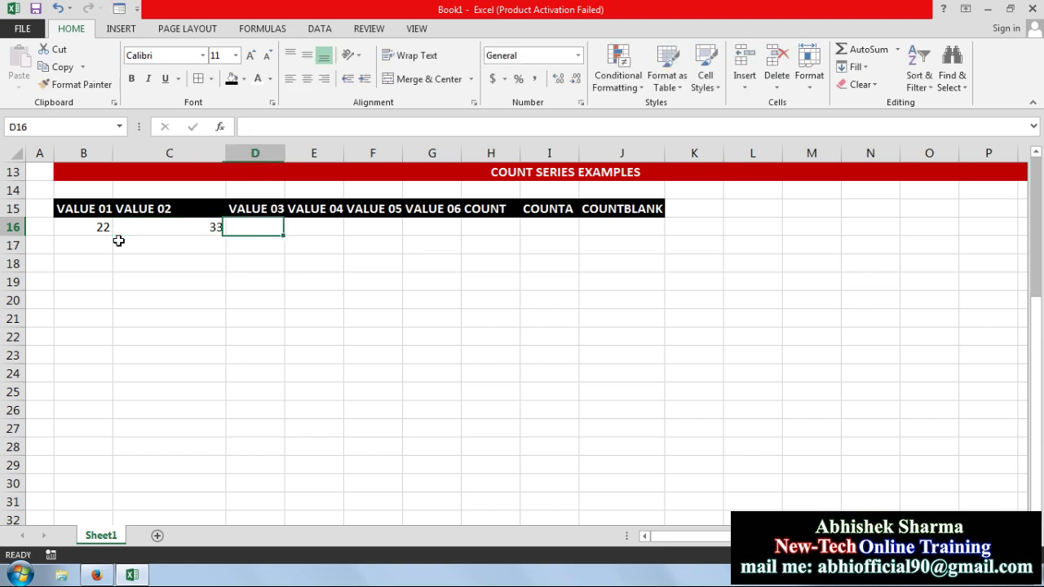
pyautogui.write('44')
pyautogui.press('Tab')
pyautogui.write('5')
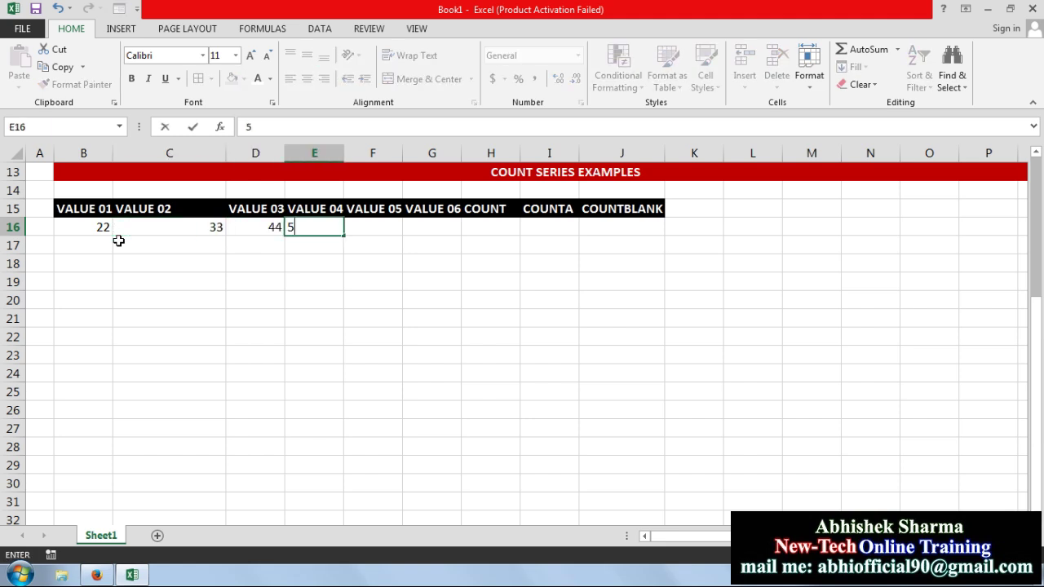
pyautogui.press('Tab')
pyautogui.press('Tab')
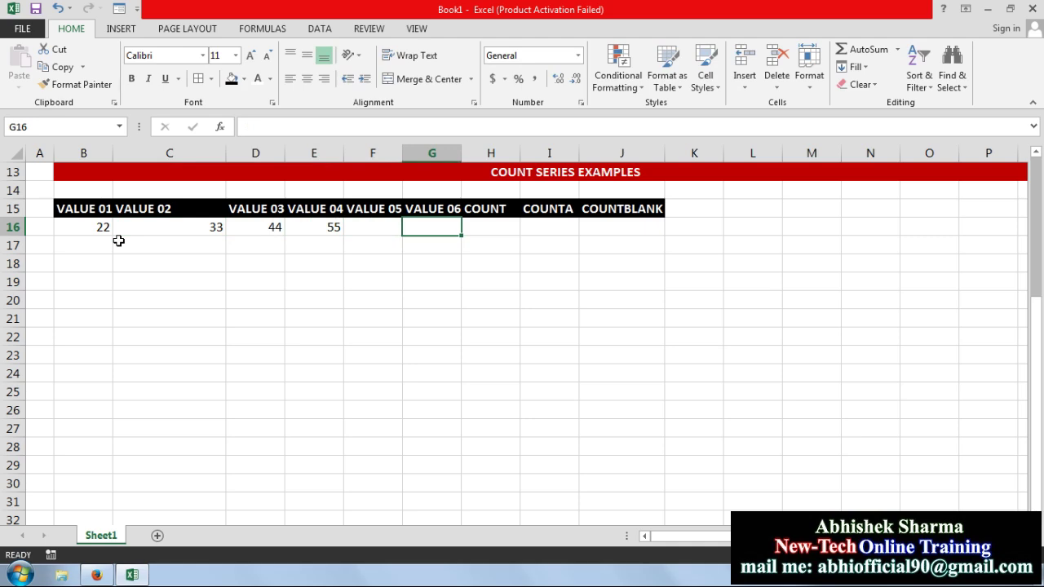
pyautogui.write('55')
pyautogui.press('Return')
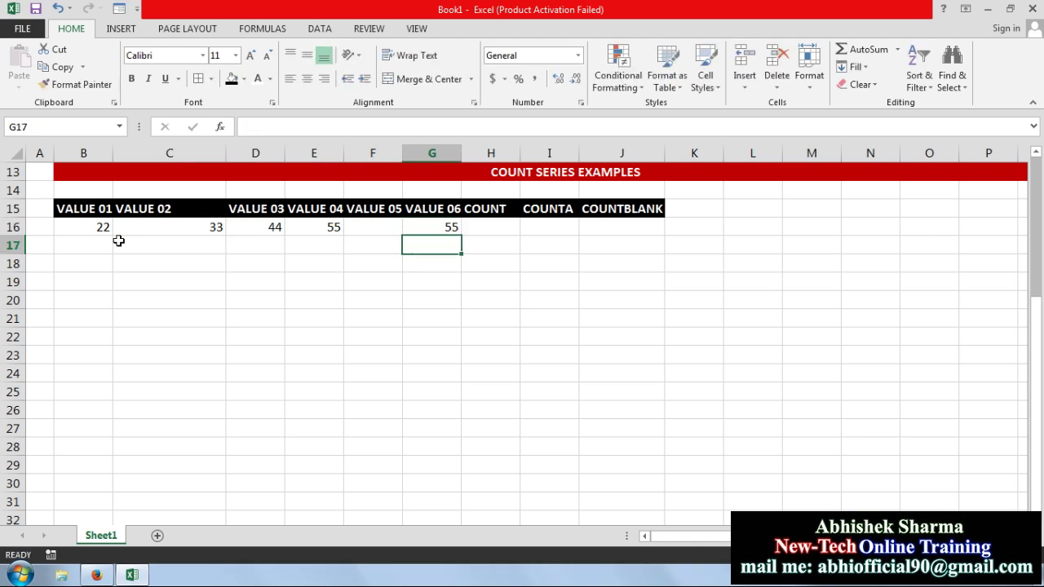
# Fill the values of B16:G16 down through row 19.
pyautogui.moveTo(99, 228); pyautogui.dragTo(424, 300)
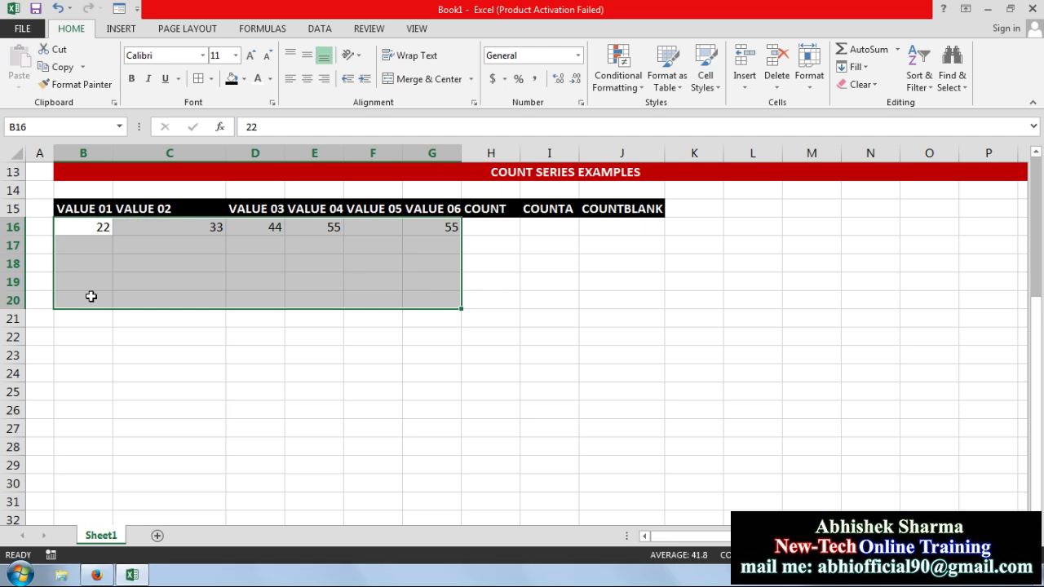
pyautogui.moveTo(86, 226); pyautogui.dragTo(425, 288)
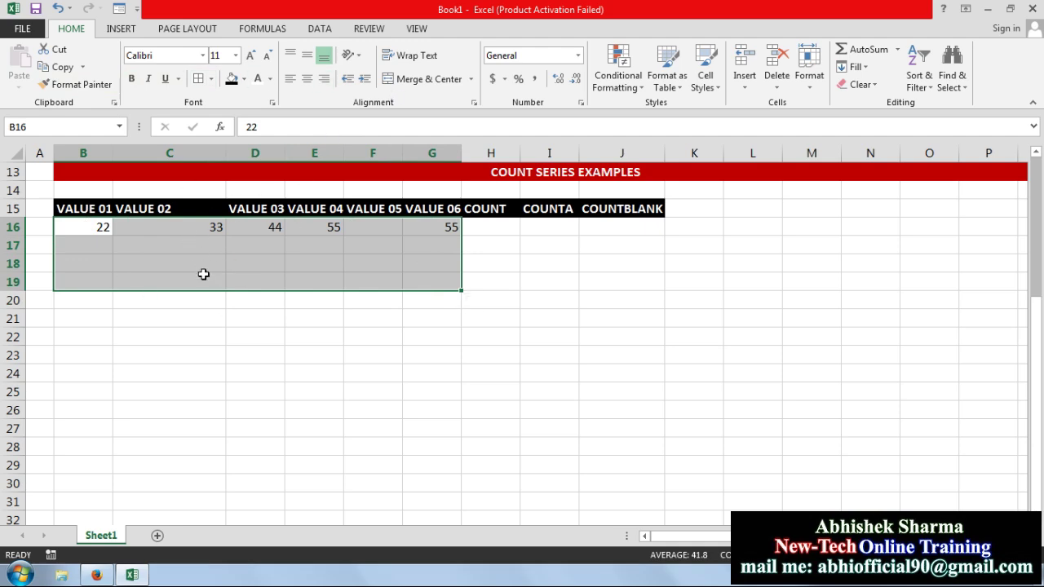
pyautogui.moveTo(433, 231); pyautogui.dragTo(89, 226)
pyautogui.moveTo(460, 235); pyautogui.dragTo(458, 286)
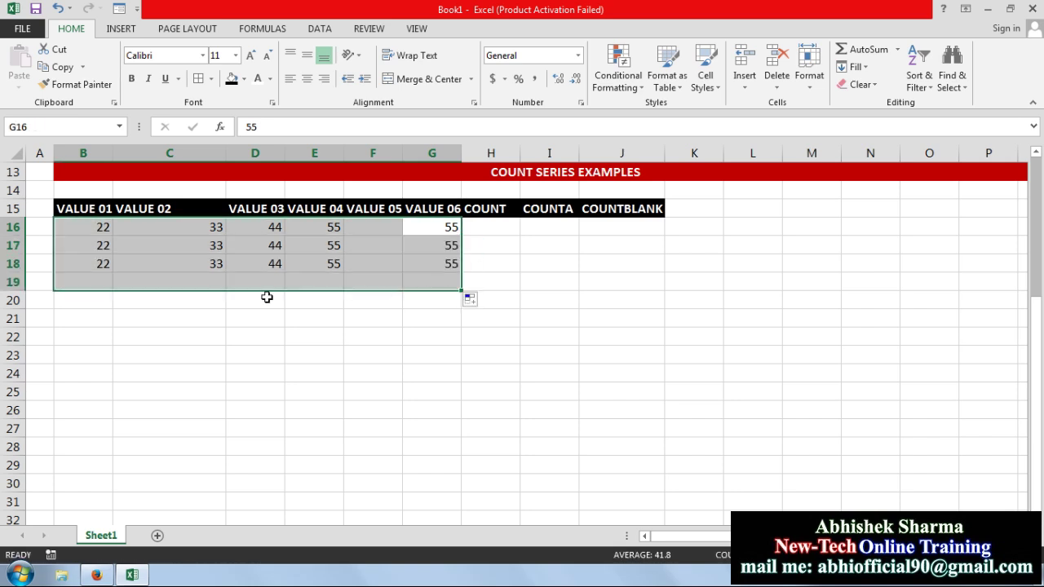
pyautogui.click(230, 352)
pyautogui.click(191, 247)
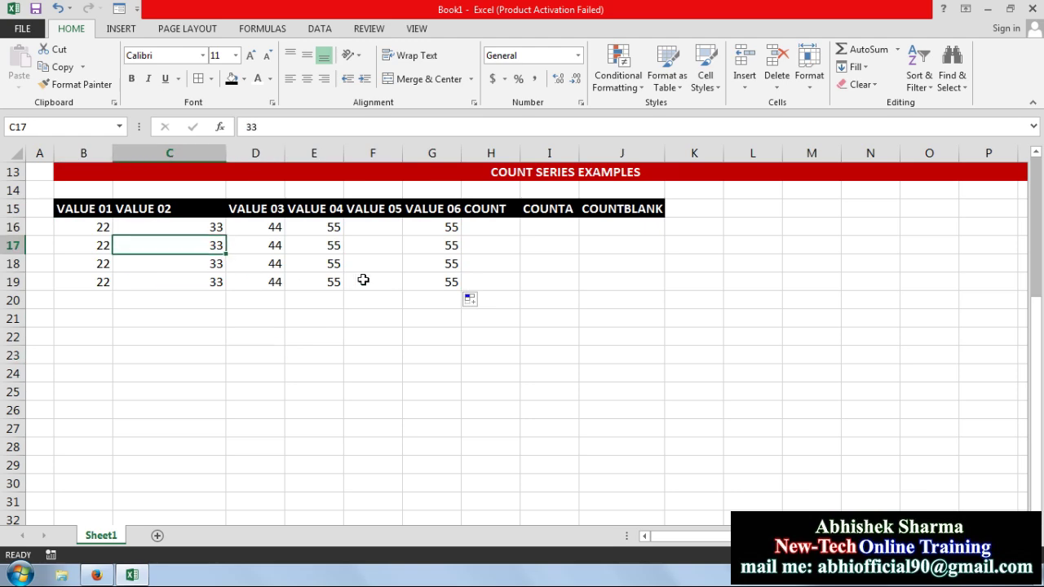
pyautogui.click(108, 227)
pyautogui.click(123, 227)
# Replace the number in D17 with AA and fill it down through D19.
pyautogui.click(260, 226)
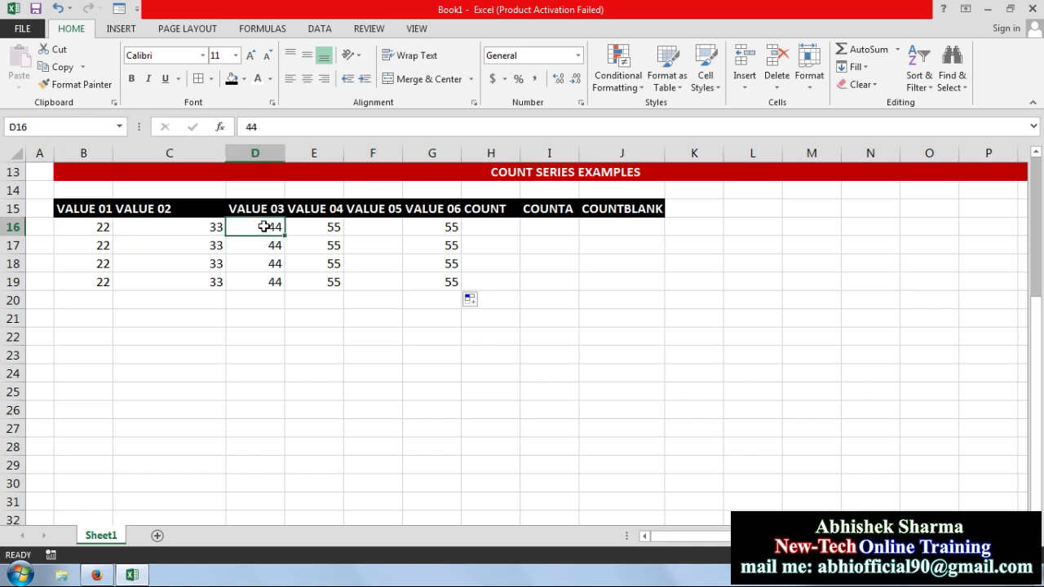
pyautogui.press('Down')
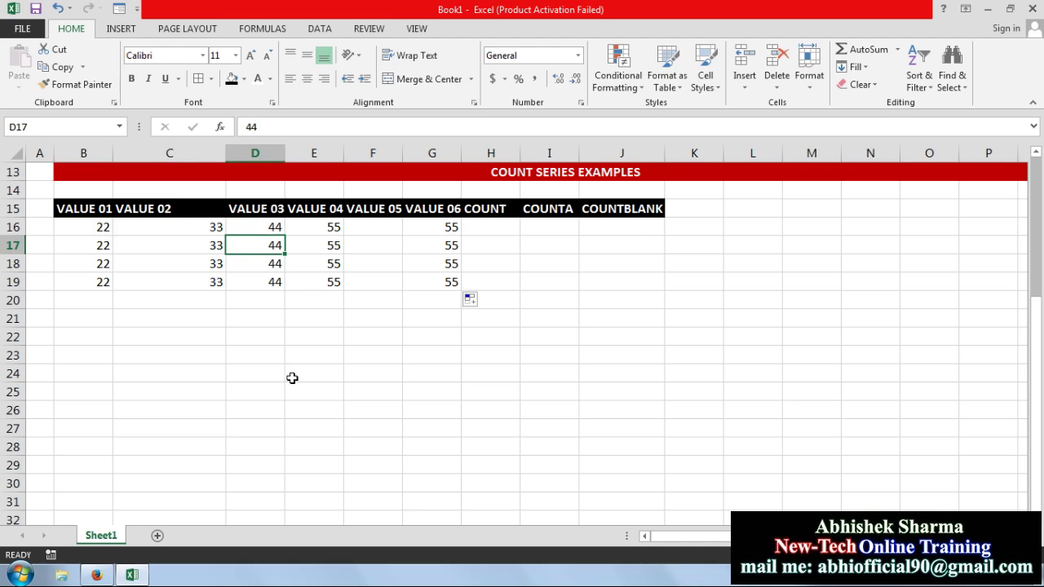
pyautogui.write('AA')
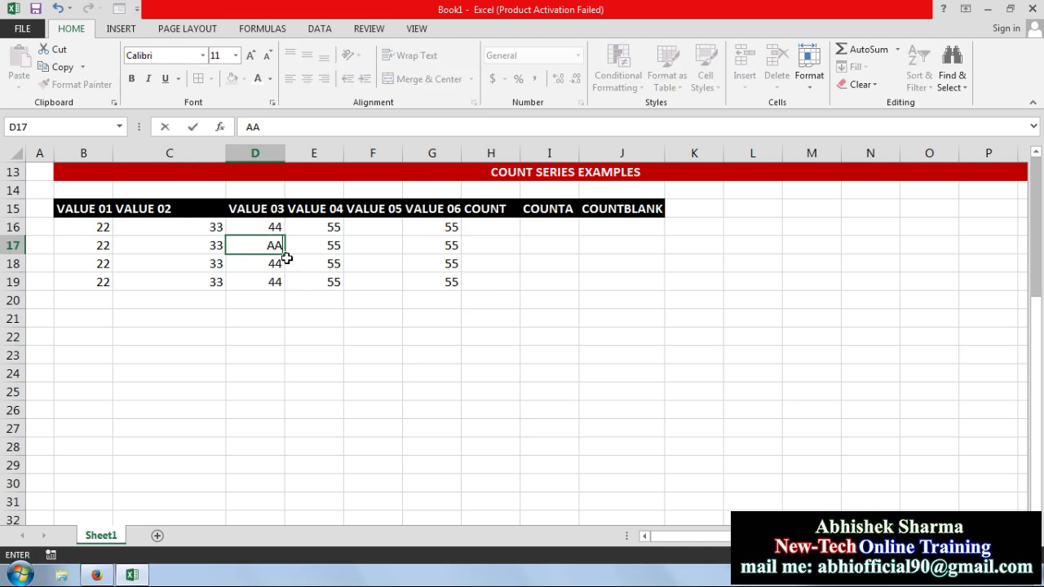
pyautogui.moveTo(287, 257); pyautogui.dragTo(291, 281)
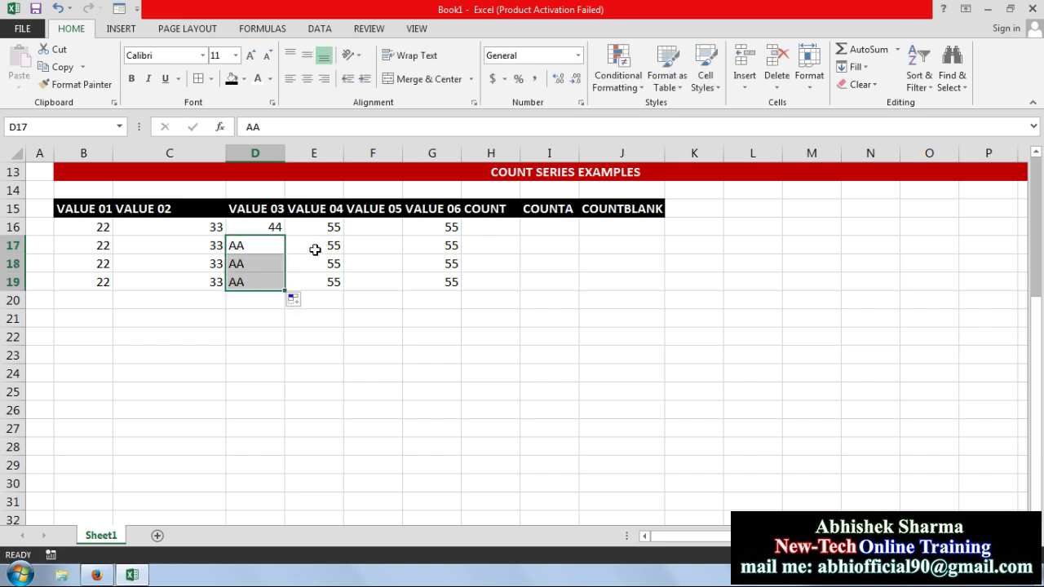
# Replace the number in E17 with BB and fill it down through E19.
pyautogui.press('Right')
pyautogui.write('BB')
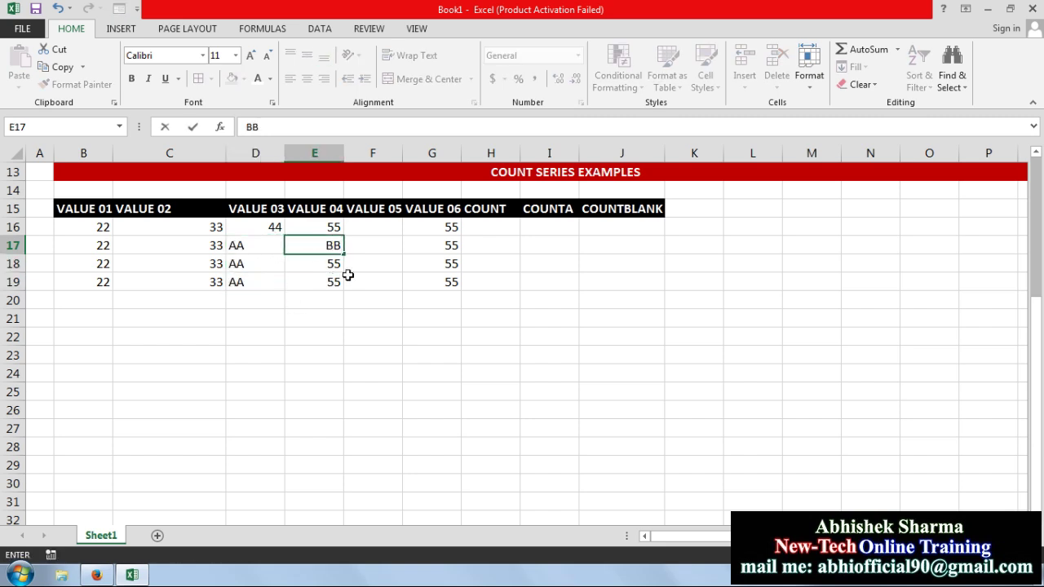
pyautogui.moveTo(343, 254); pyautogui.dragTo(340, 298)
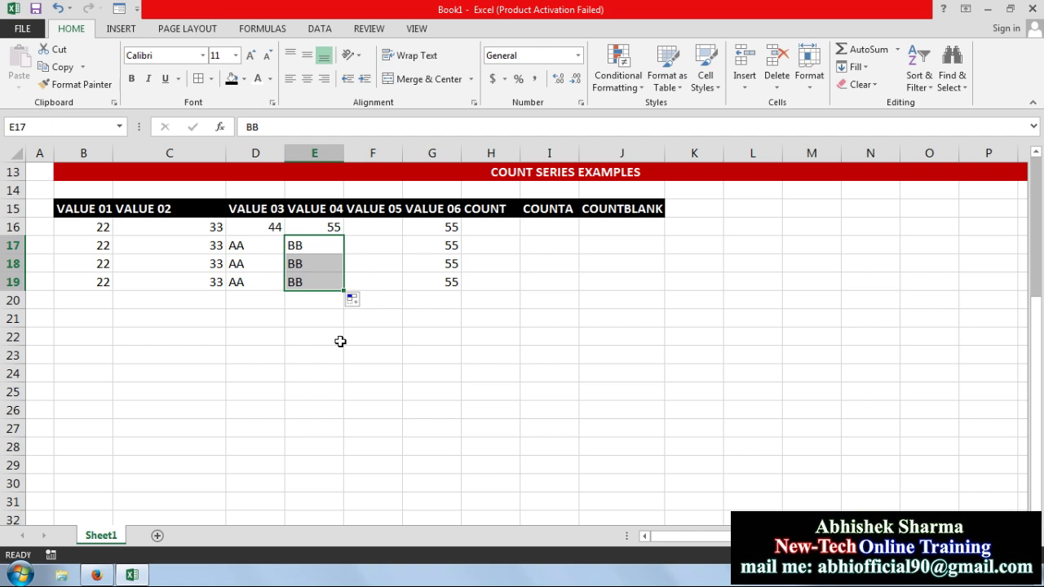
# Enter the mixed text value A2B2 in cell F19 under VALUE 05.
pyautogui.click(377, 285)
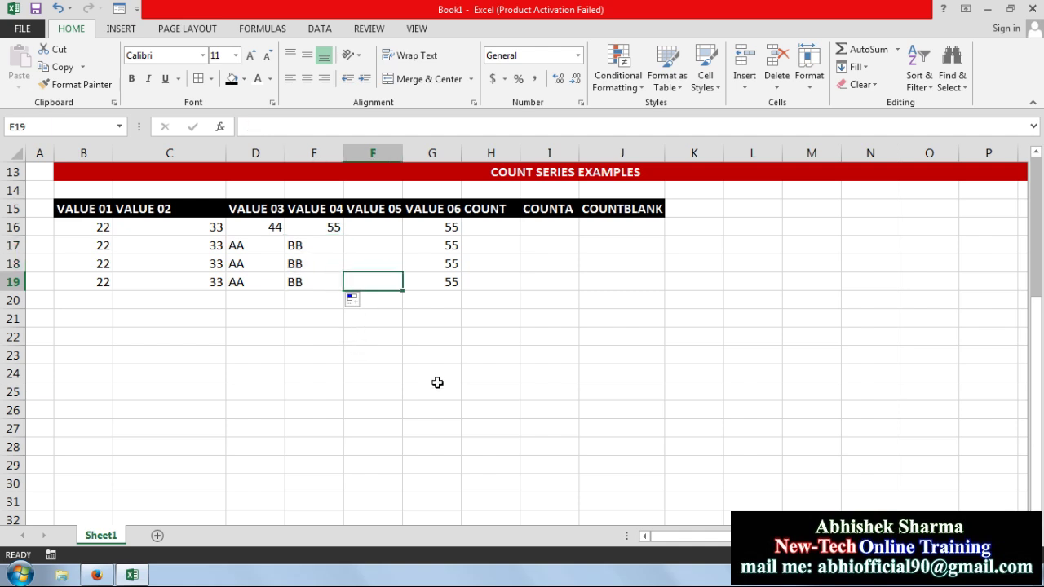
pyautogui.write('A2B2')
pyautogui.press('Return')
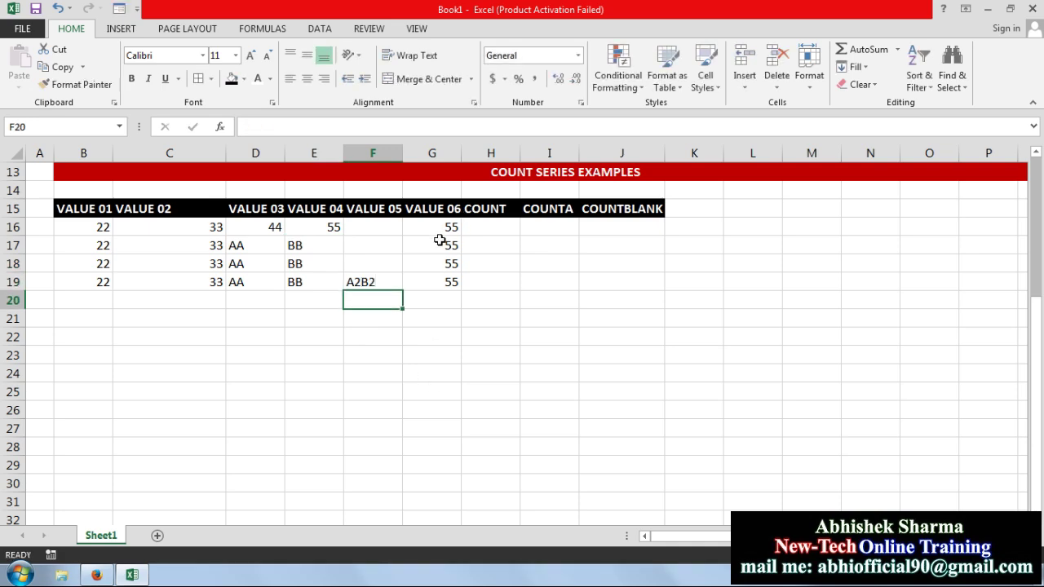
# Make the example values in B16:G19 bold with a red font color.
pyautogui.moveTo(116, 226); pyautogui.dragTo(440, 282)
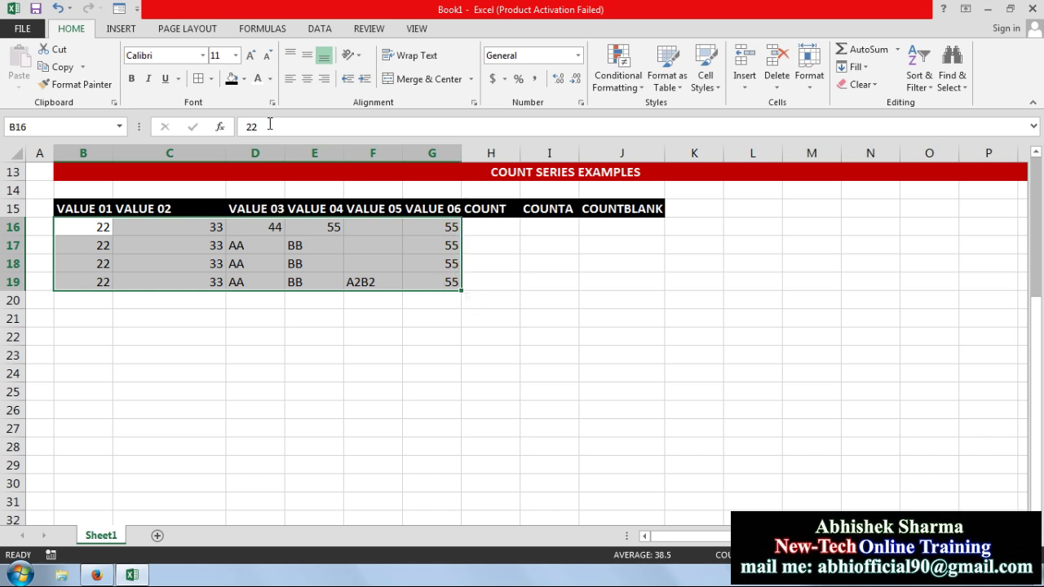
pyautogui.click(270, 79)
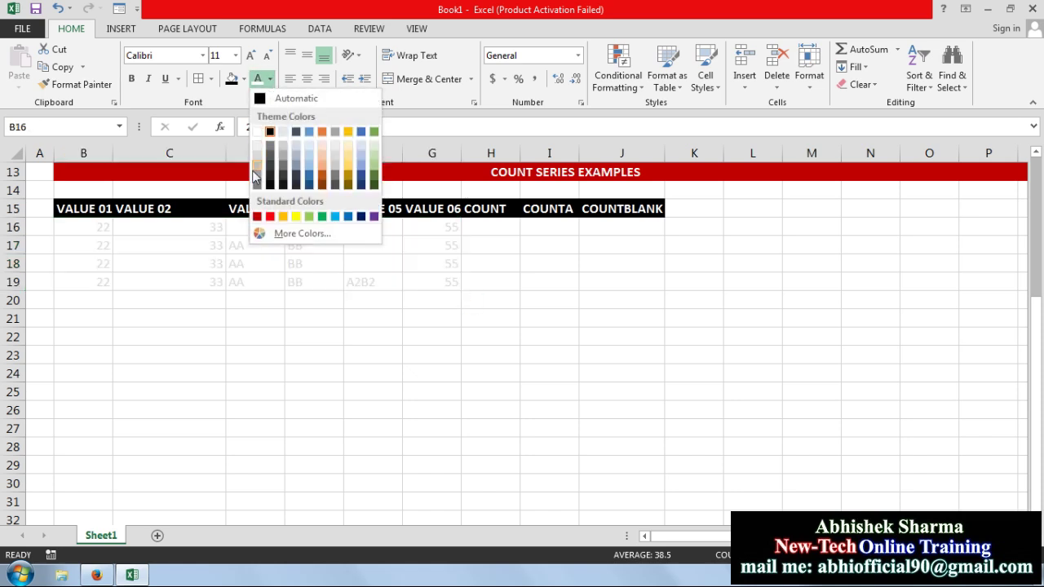
pyautogui.click(275, 216)
pyautogui.click(131, 78)
pyautogui.click(169, 299)
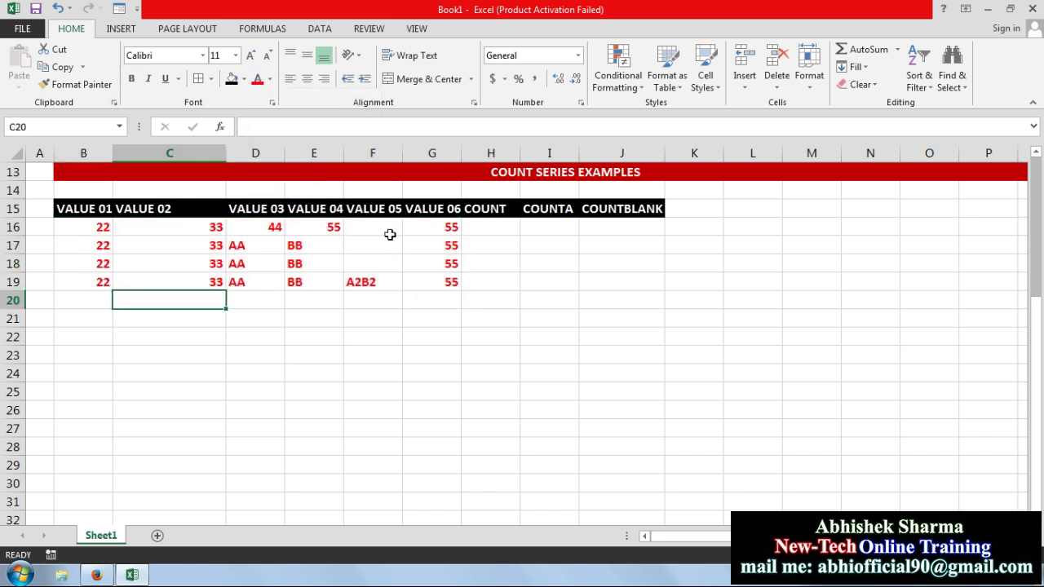
# Apply all borders to the example table in B15:J19, including the header row.
pyautogui.moveTo(79, 207); pyautogui.dragTo(627, 286)
pyautogui.click(200, 79)
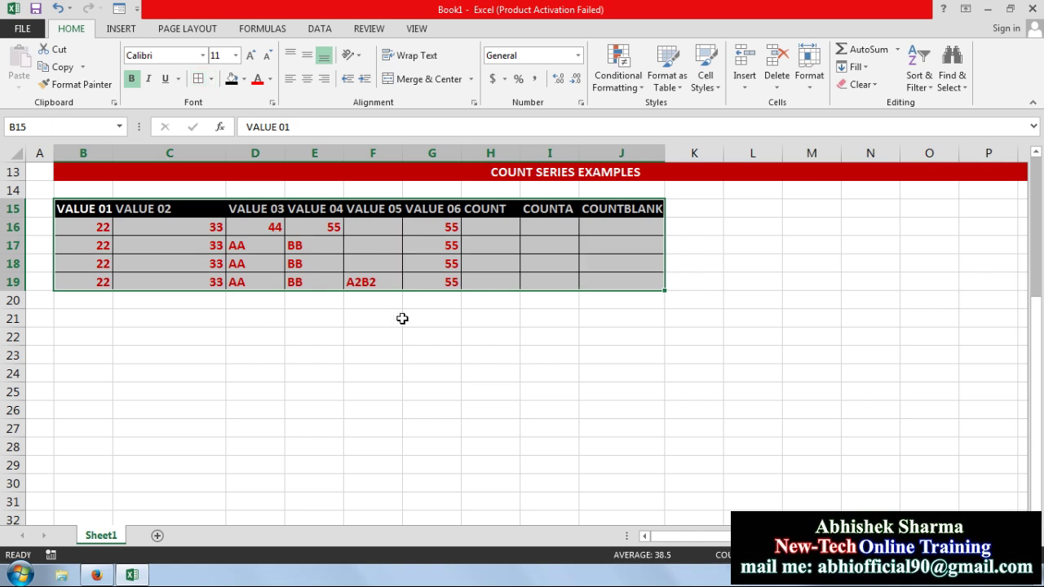
pyautogui.click(408, 317)
pyautogui.click(490, 224)
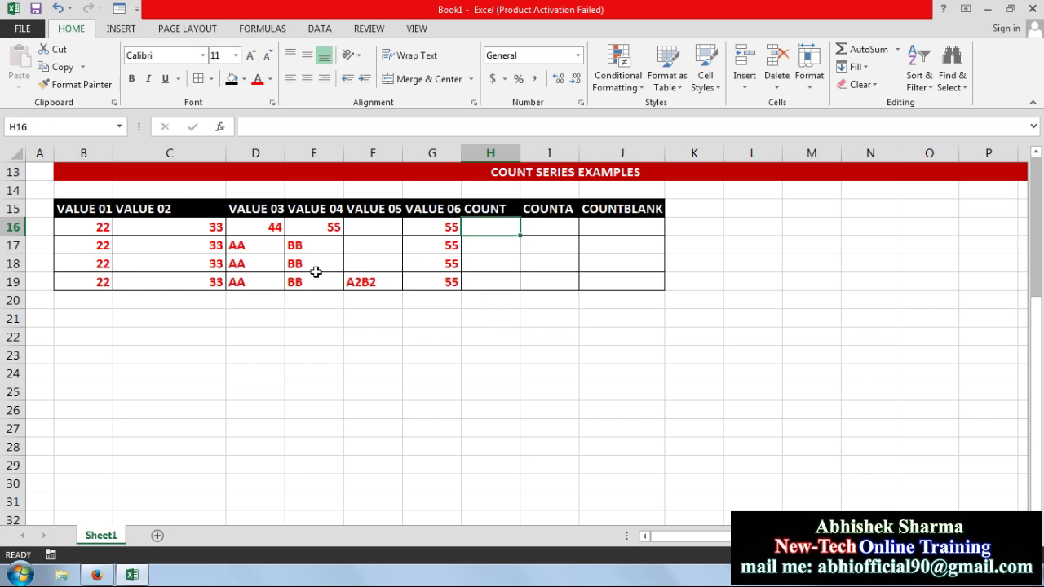
pyautogui.moveTo(94, 249); pyautogui.dragTo(245, 243)
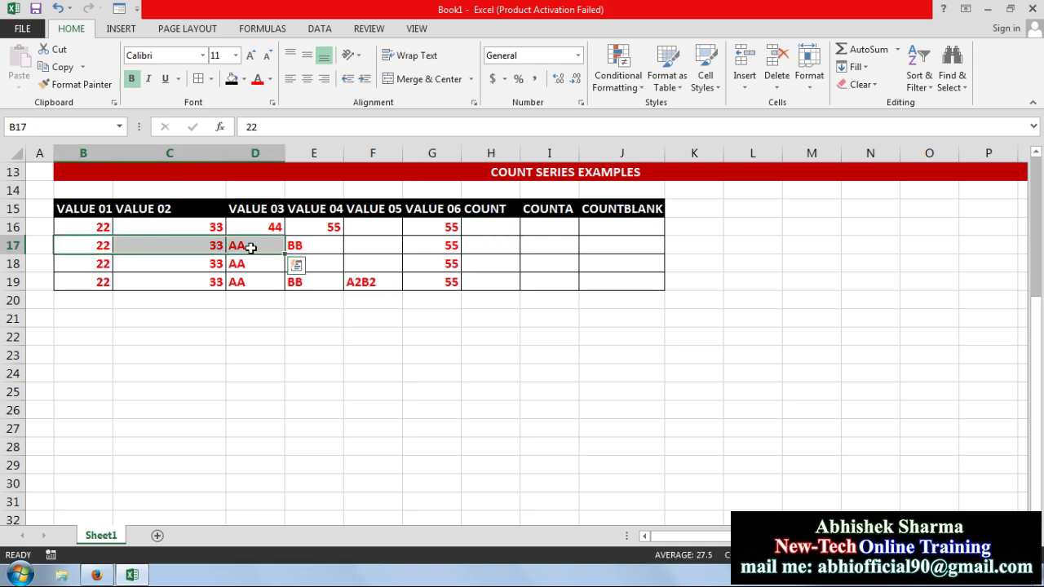
pyautogui.click(259, 243)
pyautogui.click(357, 284)
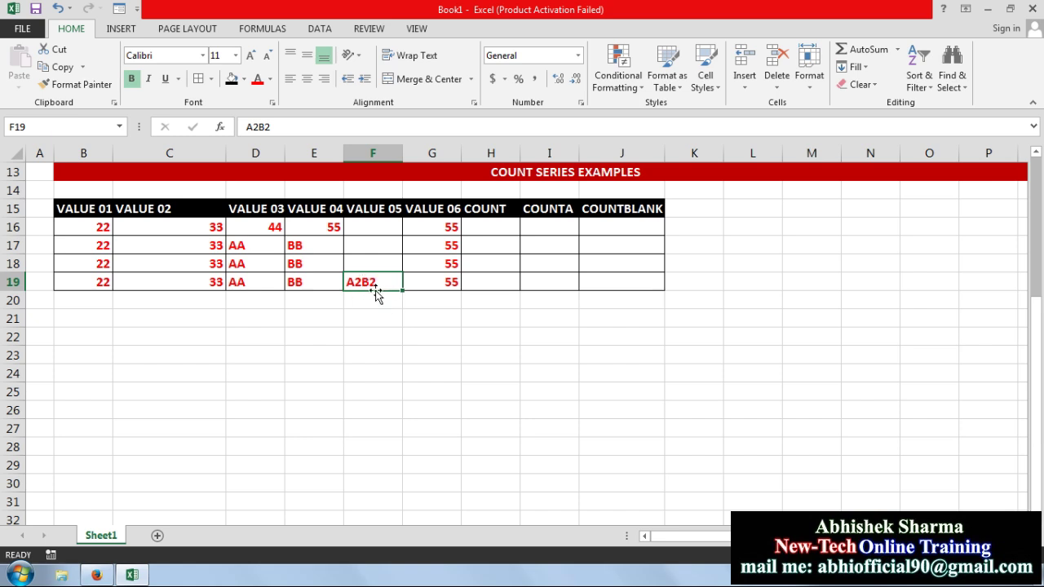
# Enter the formula =COUNT(B16:G16) in cell H16 under the COUNT heading.
pyautogui.click(488, 227)
pyautogui.write('=')
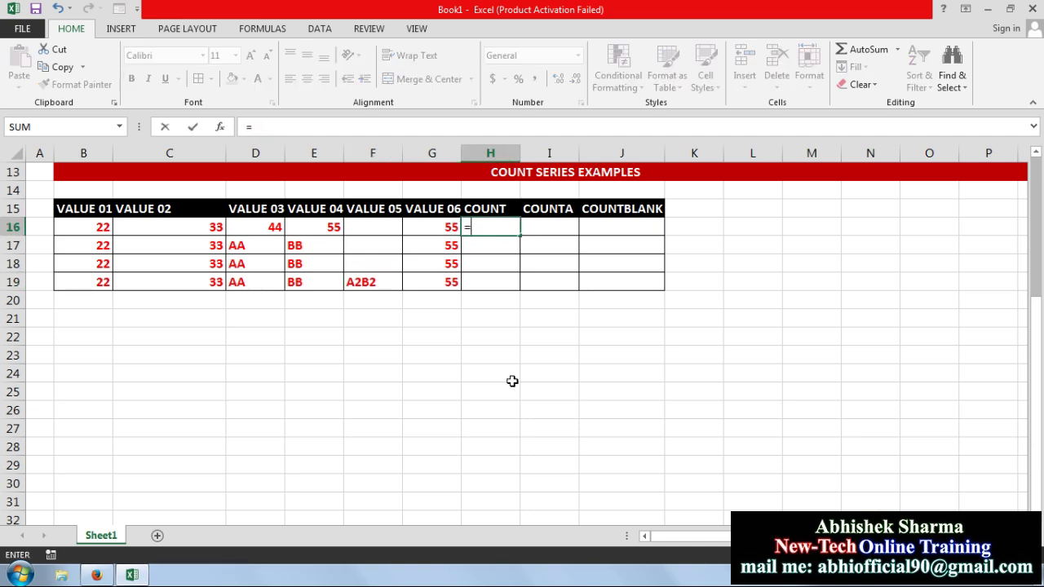
pyautogui.write('COUNT')
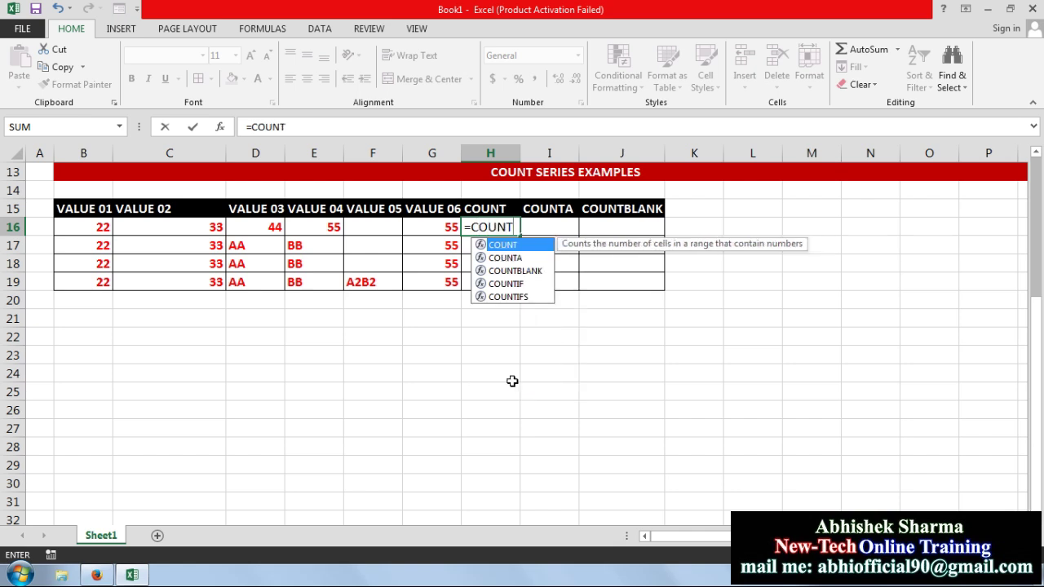
pyautogui.write('(')
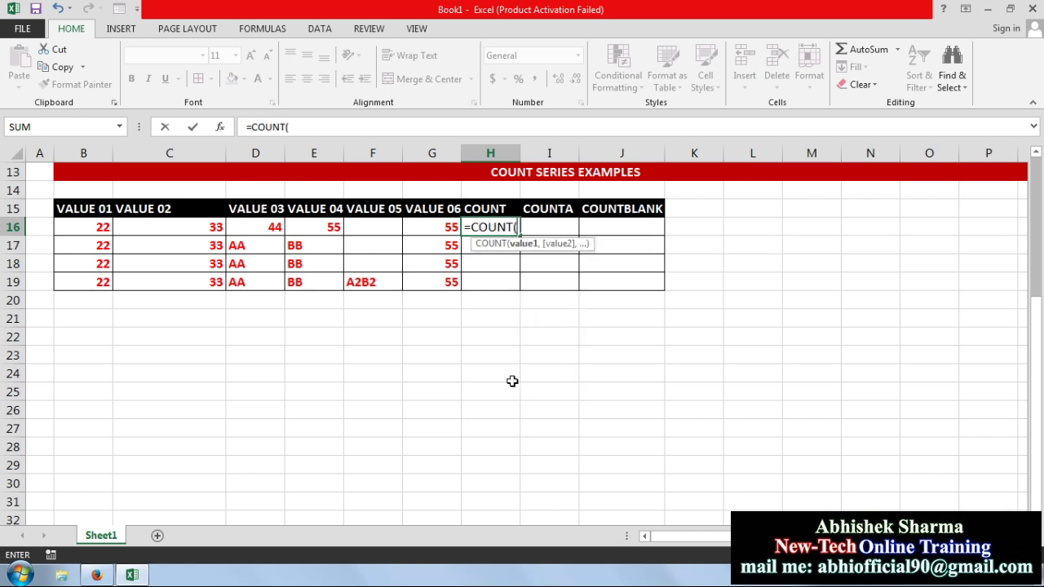
pyautogui.moveTo(95, 232); pyautogui.dragTo(418, 232)
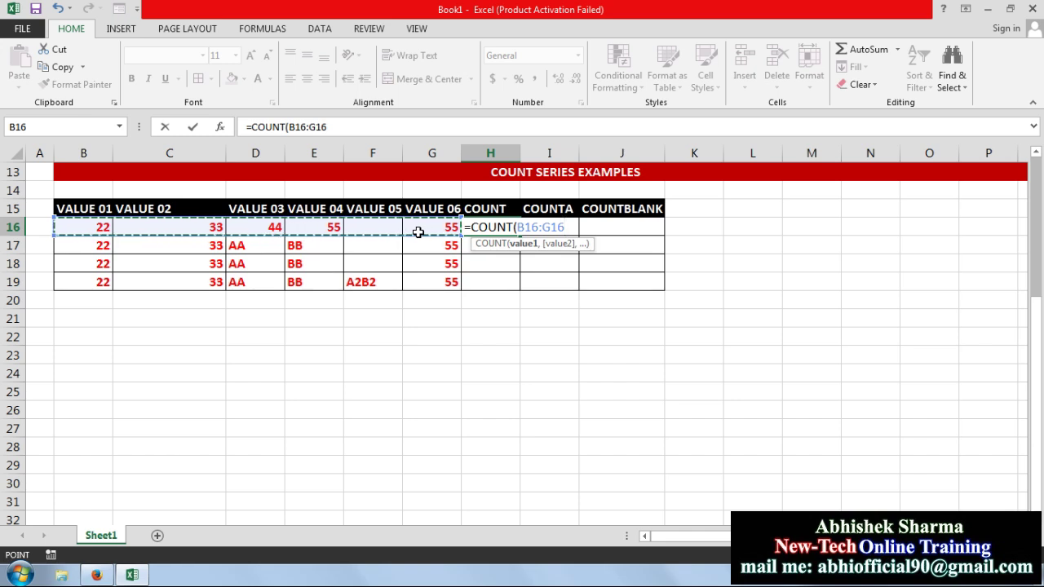
pyautogui.press('Return')
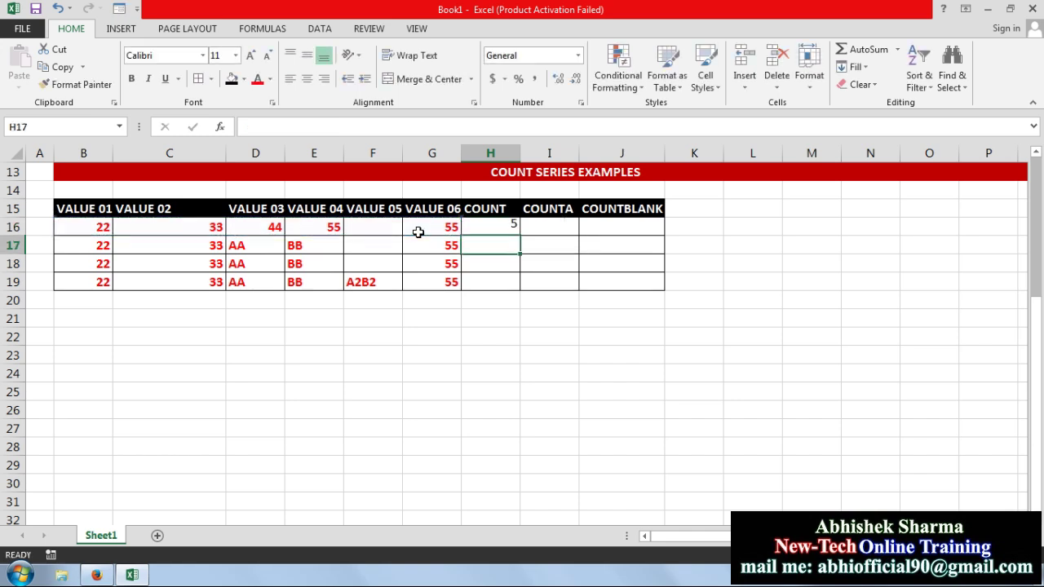
# Check the COUNT result in H16 against each value in row 16, from G16 back to B16.
pyautogui.click(495, 229)
pyautogui.click(447, 228)
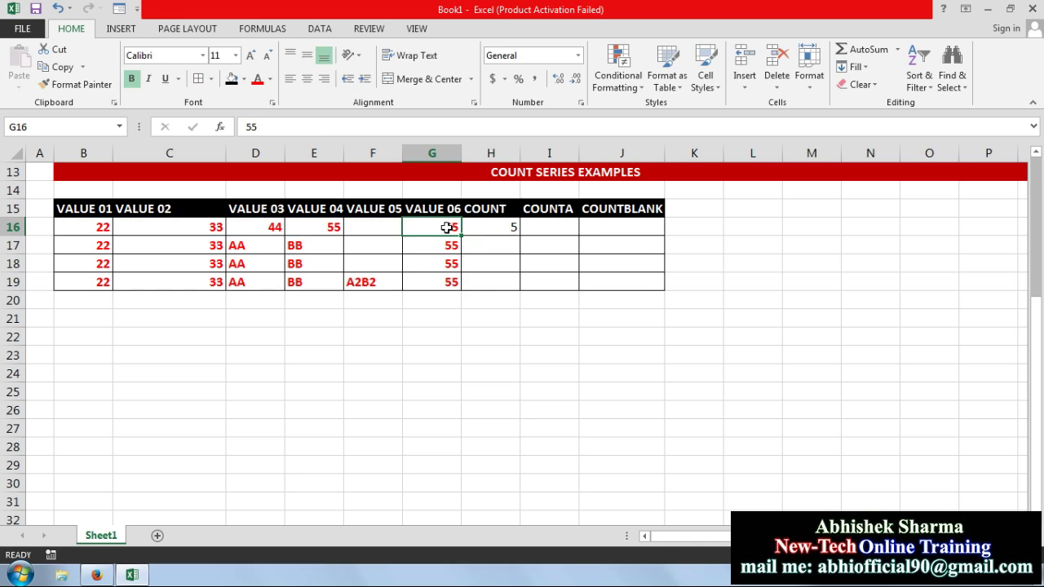
pyautogui.press('Left')
pyautogui.press('Left')
pyautogui.press('Left')
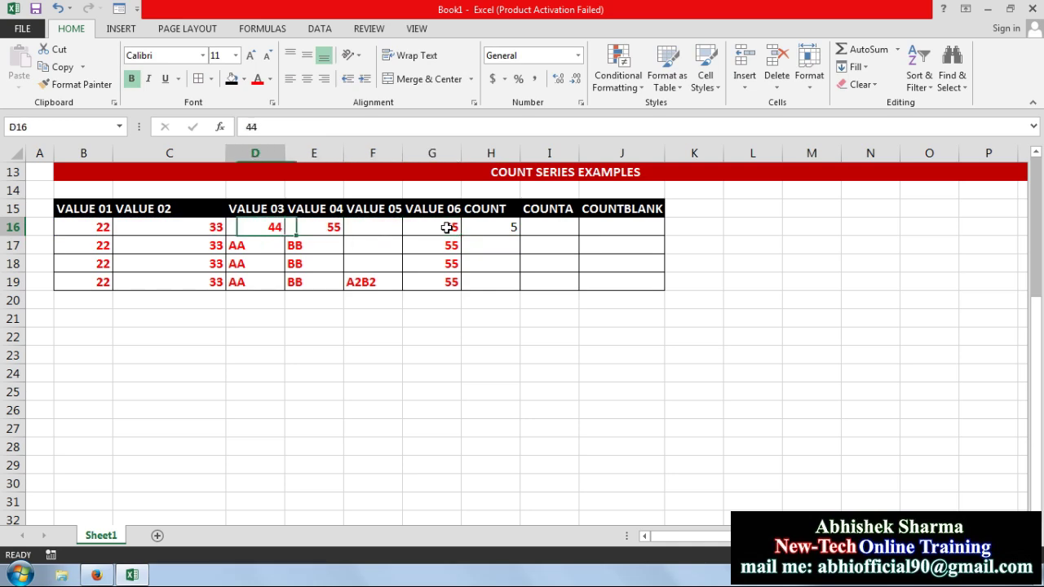
pyautogui.press('Left')
pyautogui.press('Left')
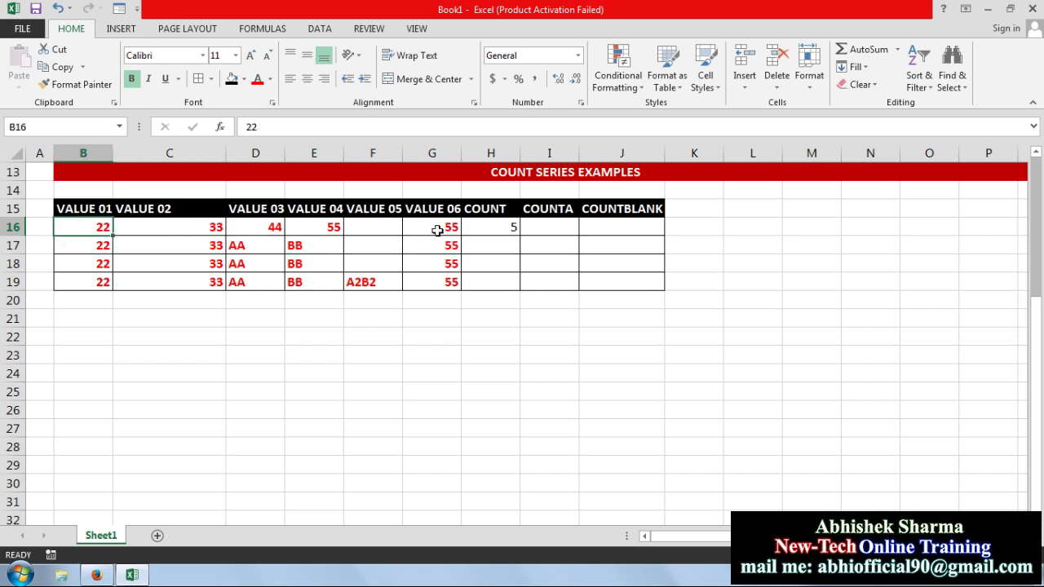
# Enter the formula =COUNT(B17:G17) in cell H17 under the COUNT heading.
pyautogui.click(499, 243)
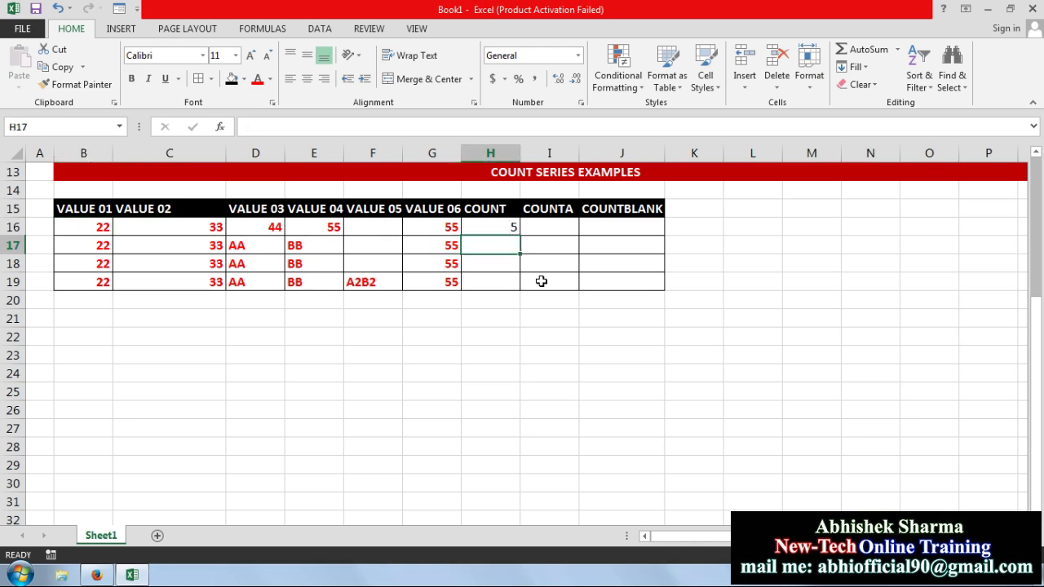
pyautogui.write('=CO')
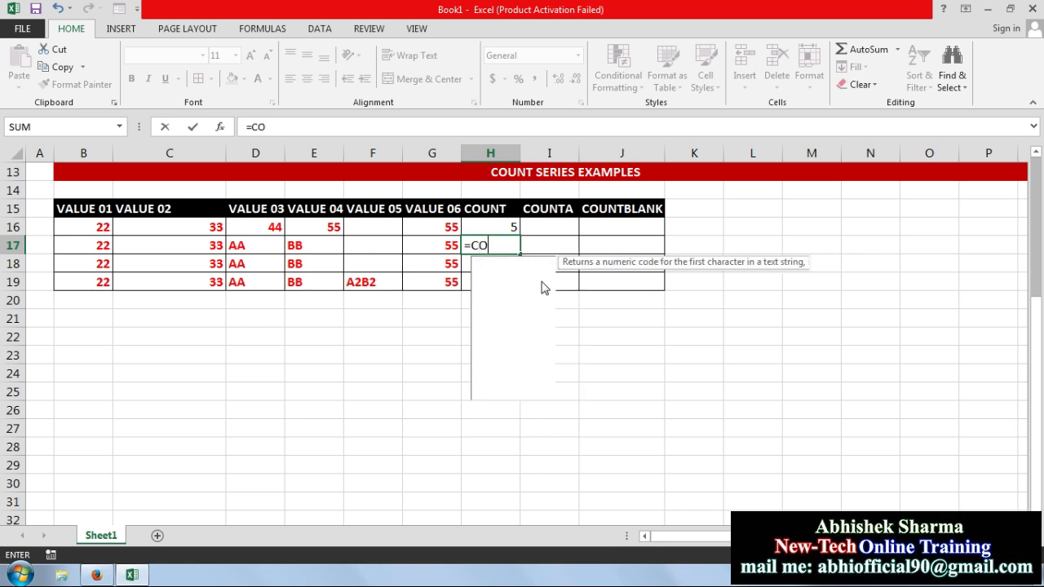
pyautogui.write('UNT(')
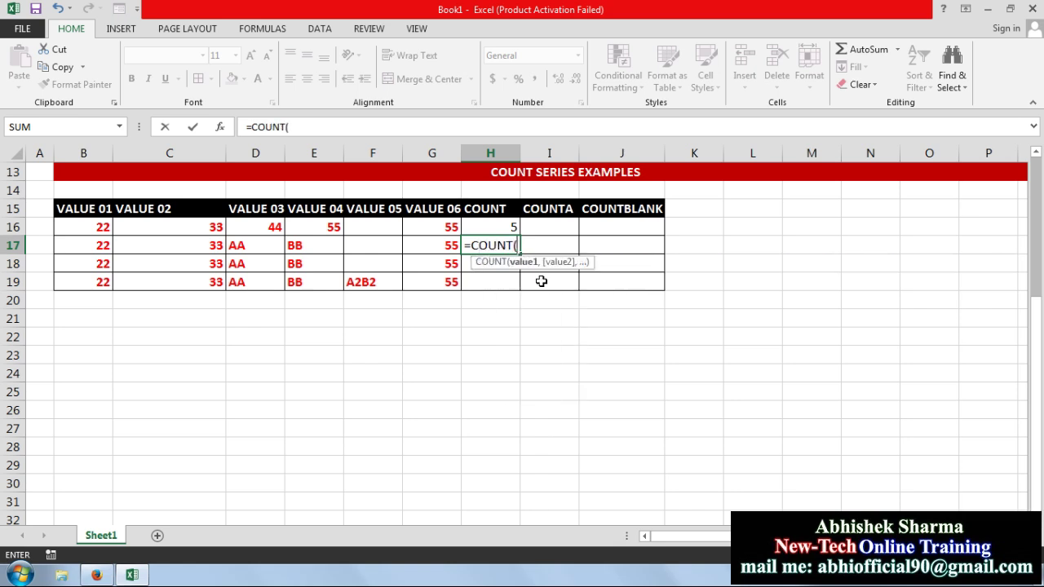
pyautogui.moveTo(73, 245); pyautogui.dragTo(406, 246)
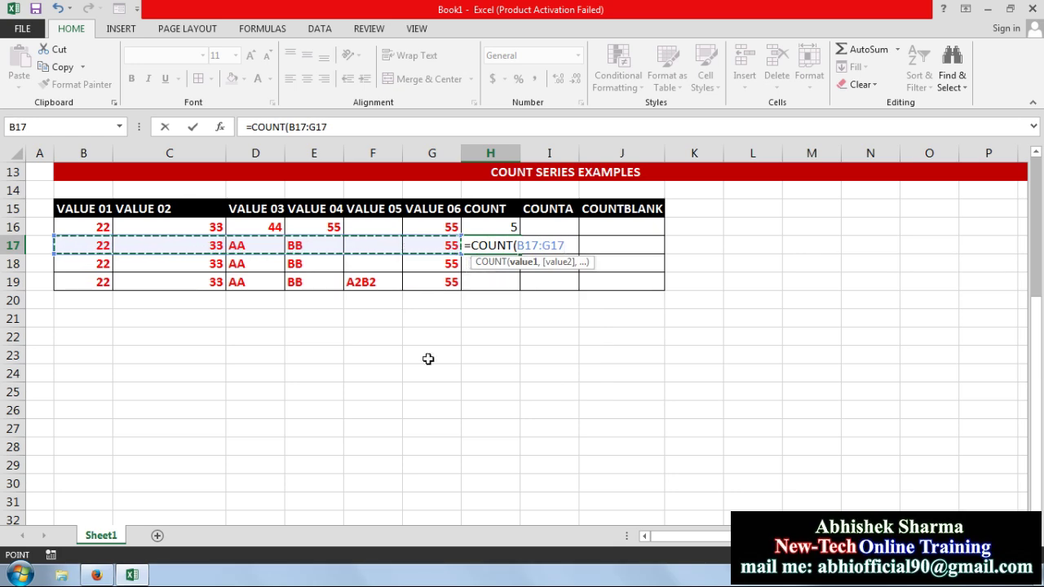
pyautogui.write(')')
pyautogui.press('Return')
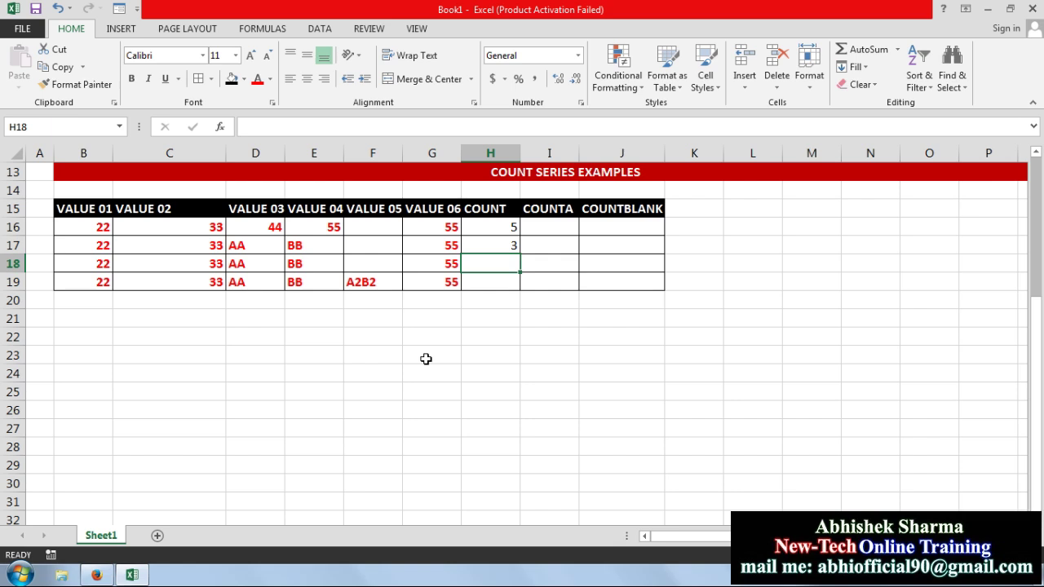
# Compare the COUNT result in H17 with the numeric and text entries in row 17.
pyautogui.click(493, 244)
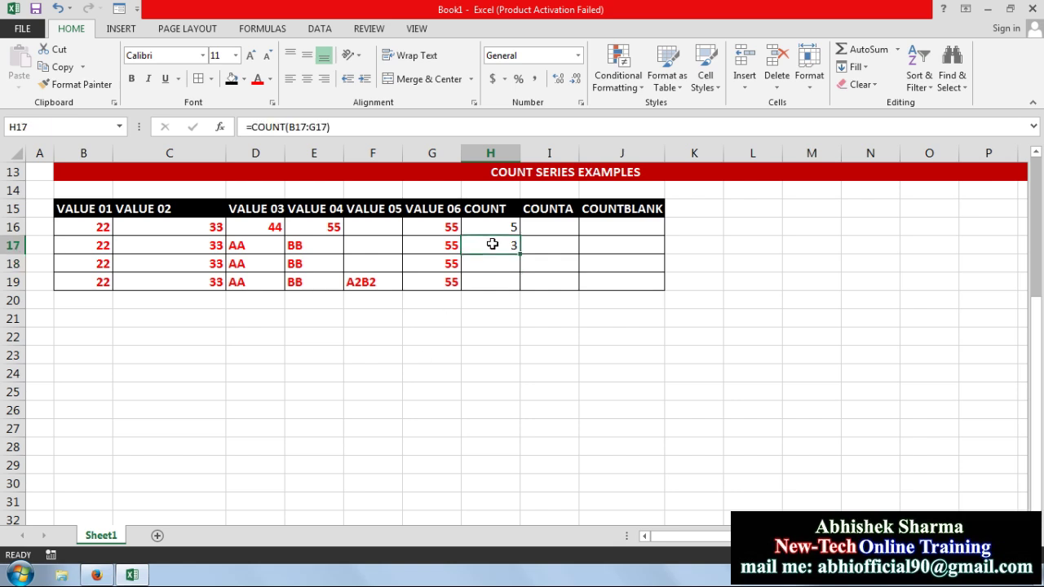
pyautogui.click(98, 252)
pyautogui.click(174, 244)
pyautogui.click(273, 242)
pyautogui.click(323, 252)
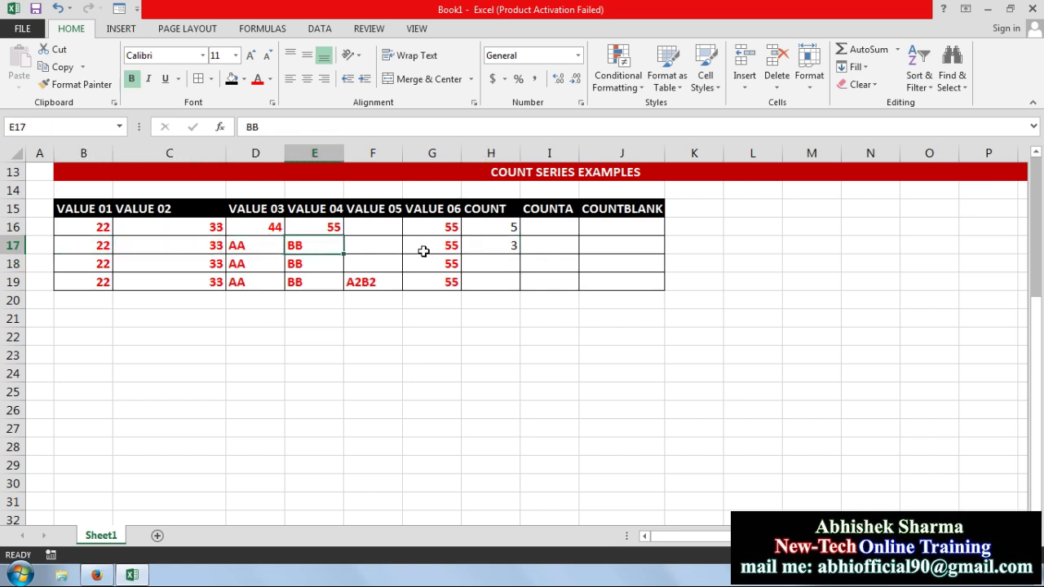
pyautogui.click(441, 247)
pyautogui.click(510, 246)
pyautogui.moveTo(235, 249); pyautogui.dragTo(294, 246)
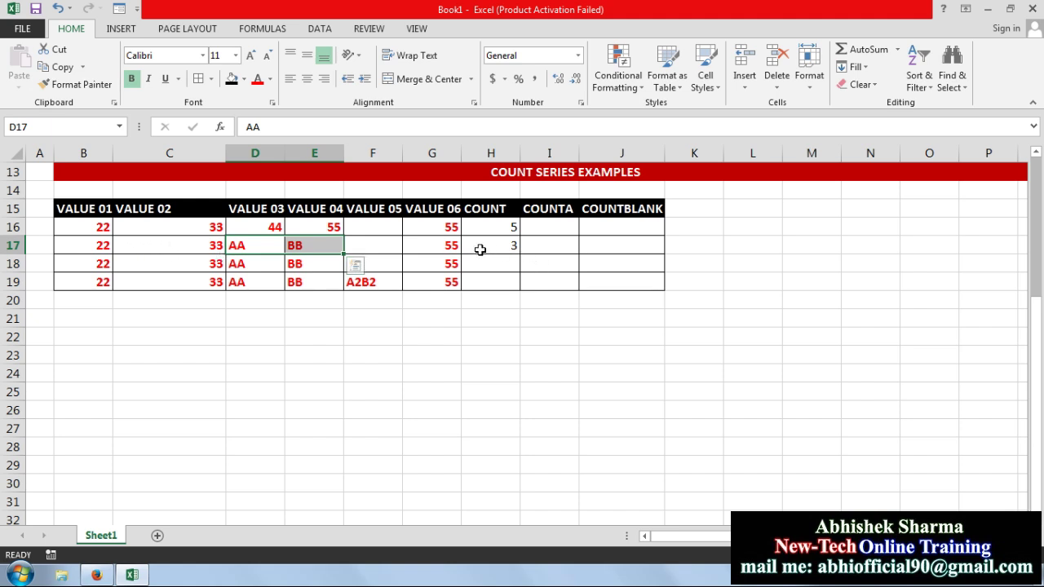
# Fill the COUNT formula down column H through row 19 and check H19 against the text entries in E19 and F19.
pyautogui.moveTo(496, 228); pyautogui.dragTo(514, 287)
pyautogui.click(504, 318)
pyautogui.click(490, 278)
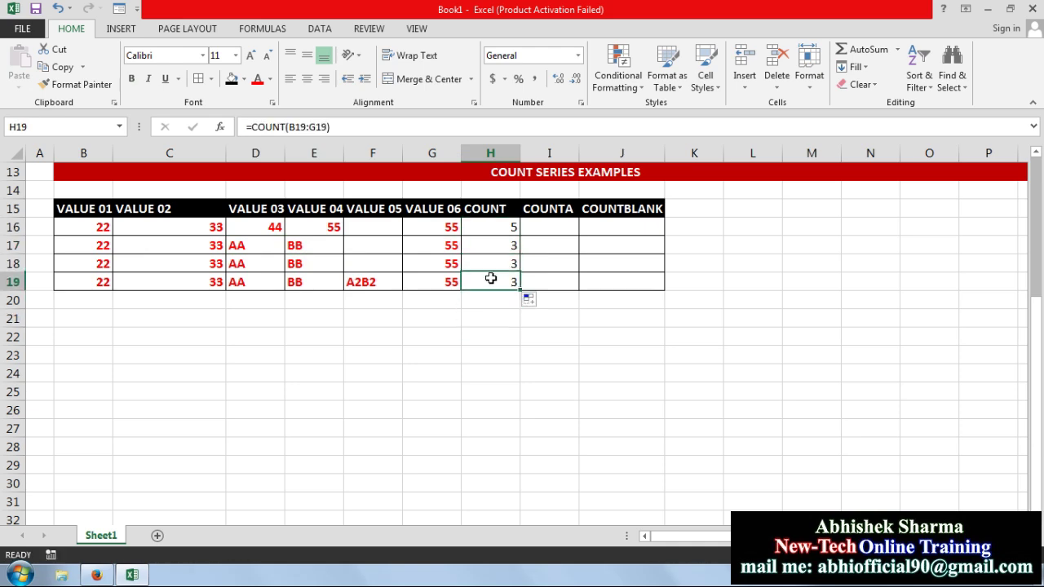
pyautogui.click(352, 281)
pyautogui.click(305, 284)
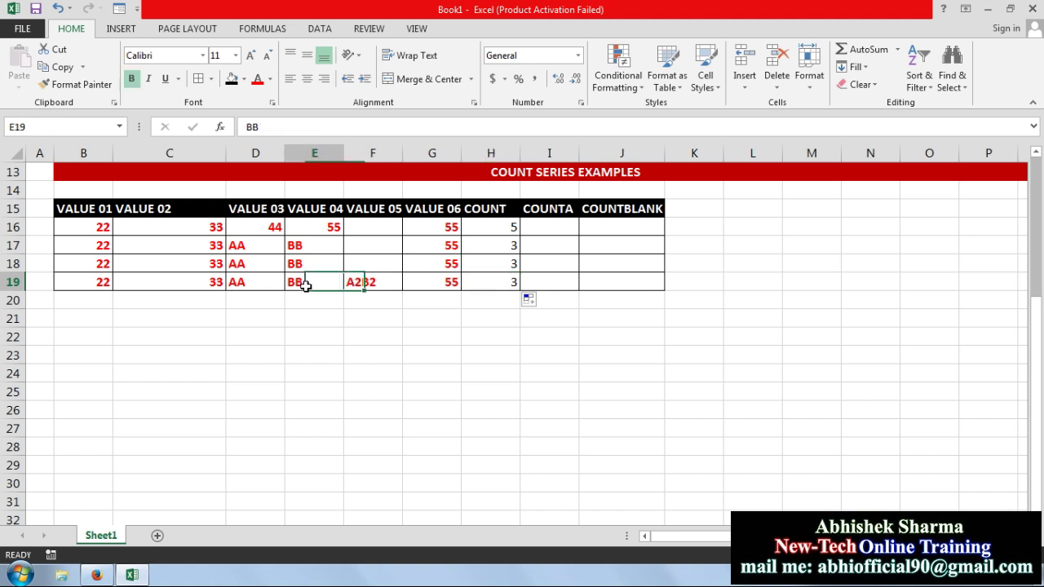
pyautogui.click(359, 283)
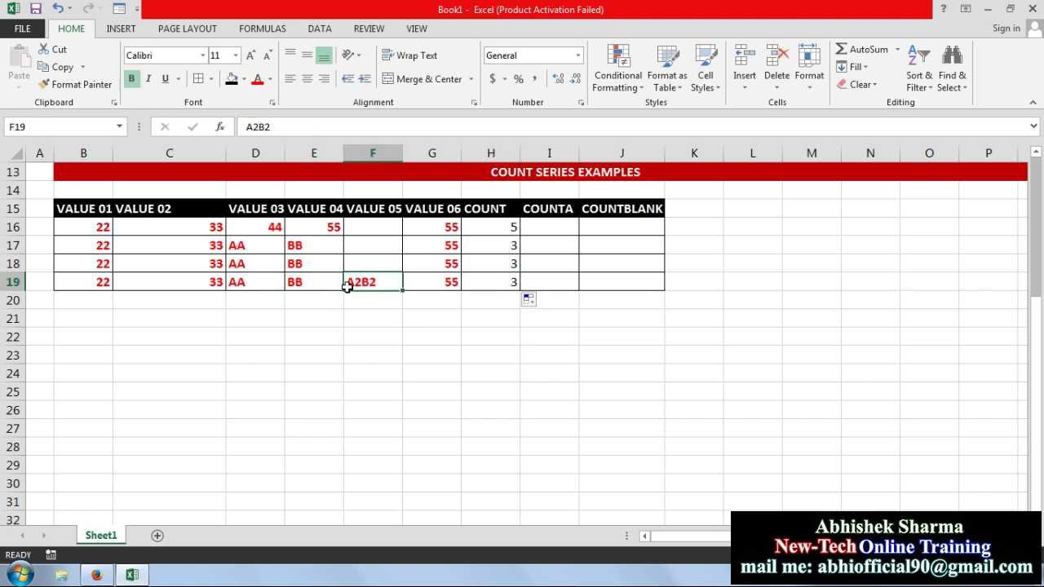
# Compare the COUNT result in row 19 with the text and numeric entries from B19 to G19.
pyautogui.click(294, 283)
pyautogui.click(255, 285)
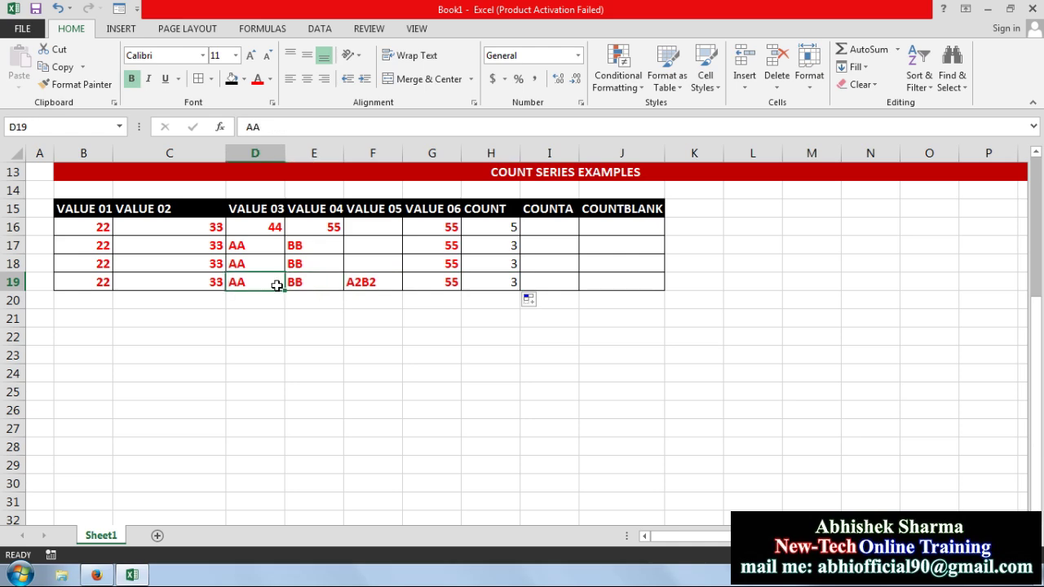
pyautogui.moveTo(255, 285); pyautogui.dragTo(290, 282)
pyautogui.click(95, 281)
pyautogui.moveTo(156, 282); pyautogui.dragTo(159, 282)
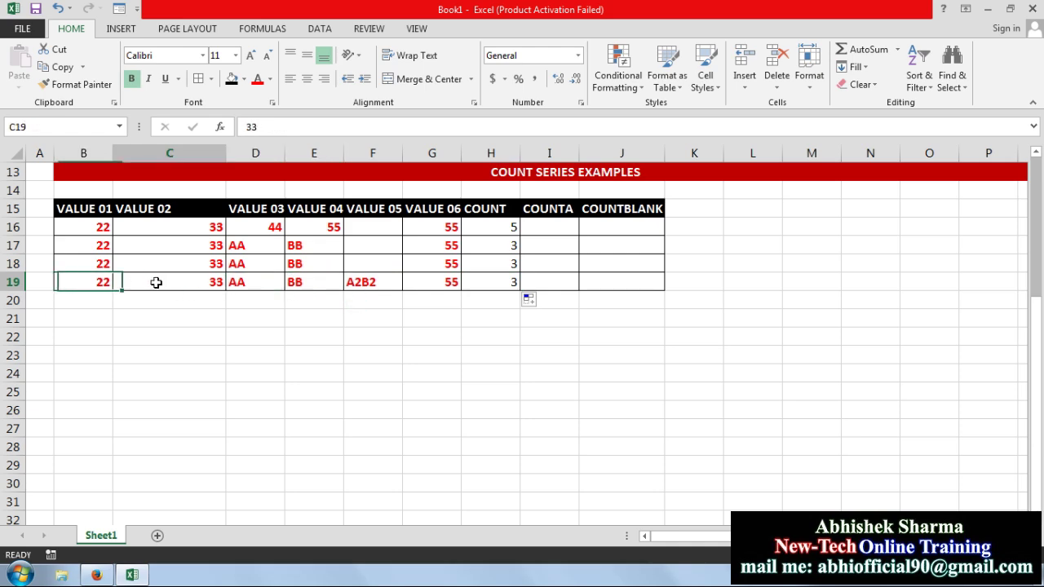
pyautogui.click(452, 282)
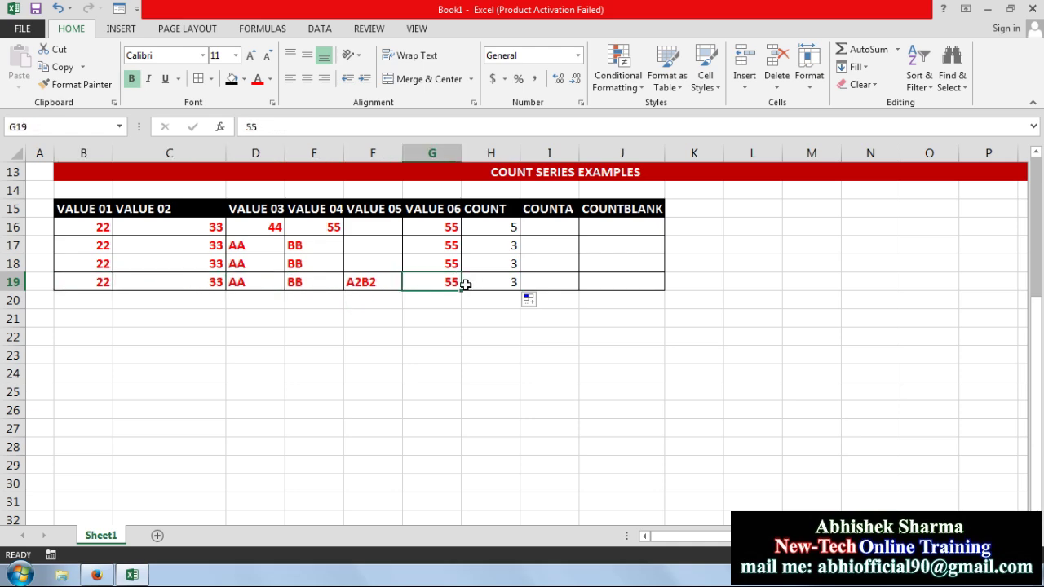
# Enter the formula =COUNTA(B16:G16) in cell I16 under the COUNTA heading and compare it with the COUNT result in H16.
pyautogui.click(551, 228)
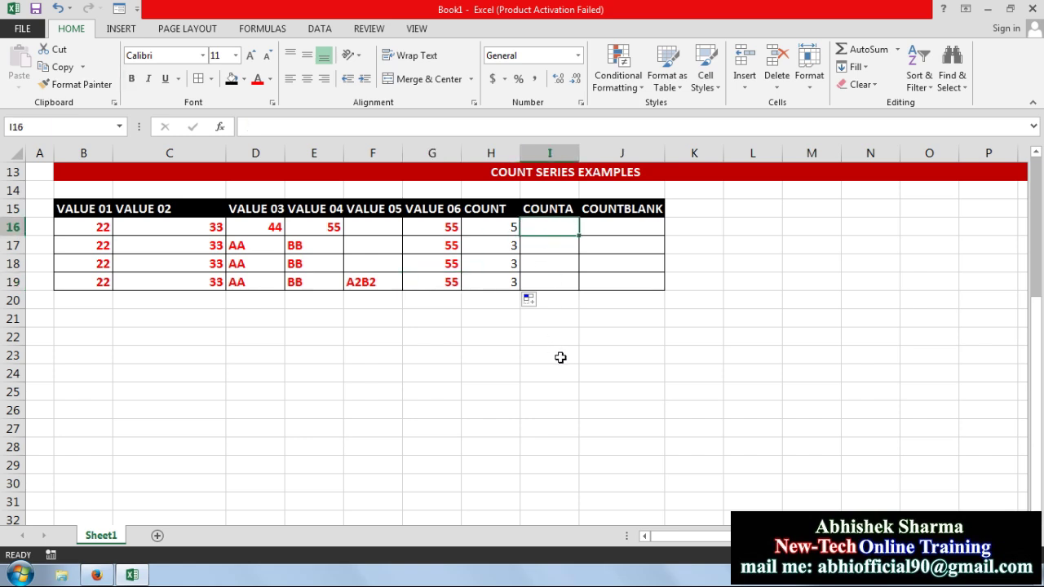
pyautogui.write('=COUNTA')
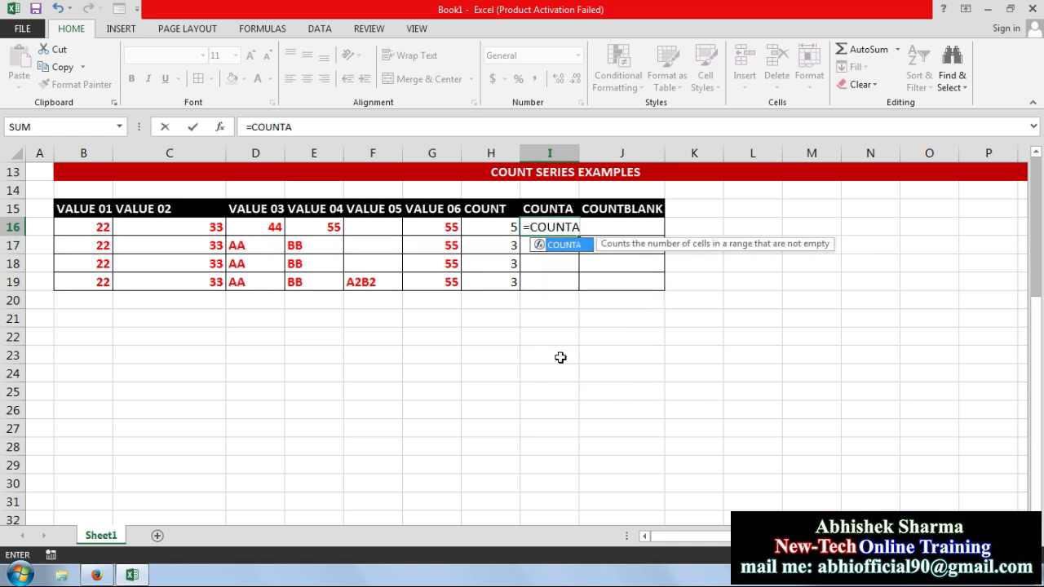
pyautogui.write('(')
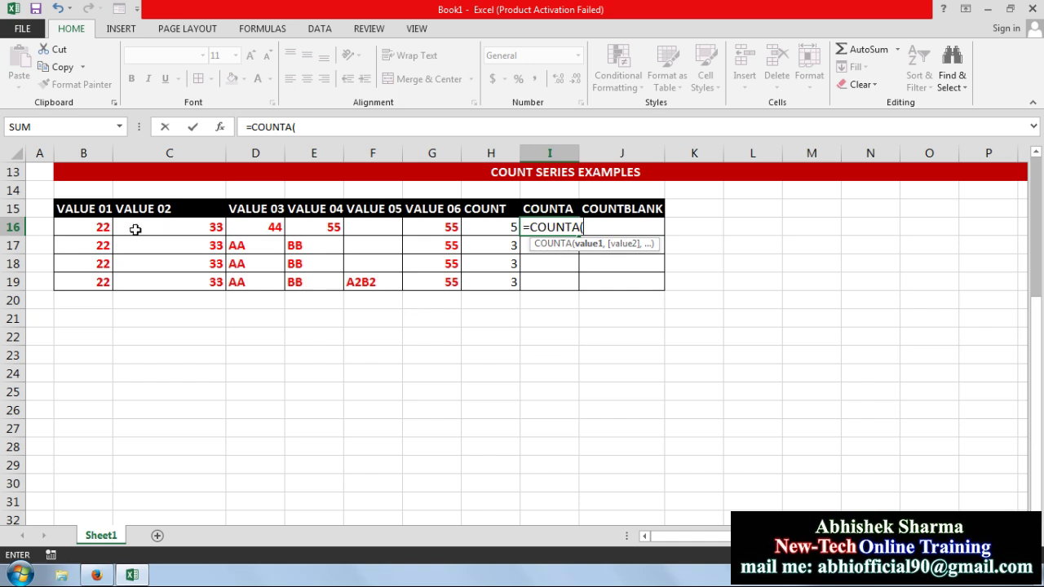
pyautogui.moveTo(72, 227); pyautogui.dragTo(441, 228)
pyautogui.write(')')
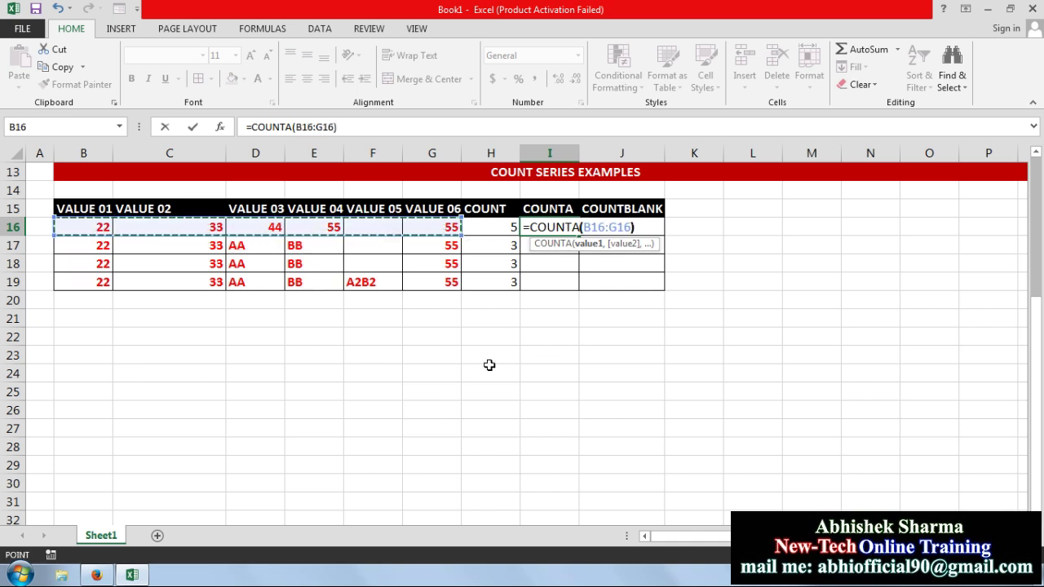
pyautogui.press('Return')
pyautogui.click(492, 228)
pyautogui.click(541, 227)
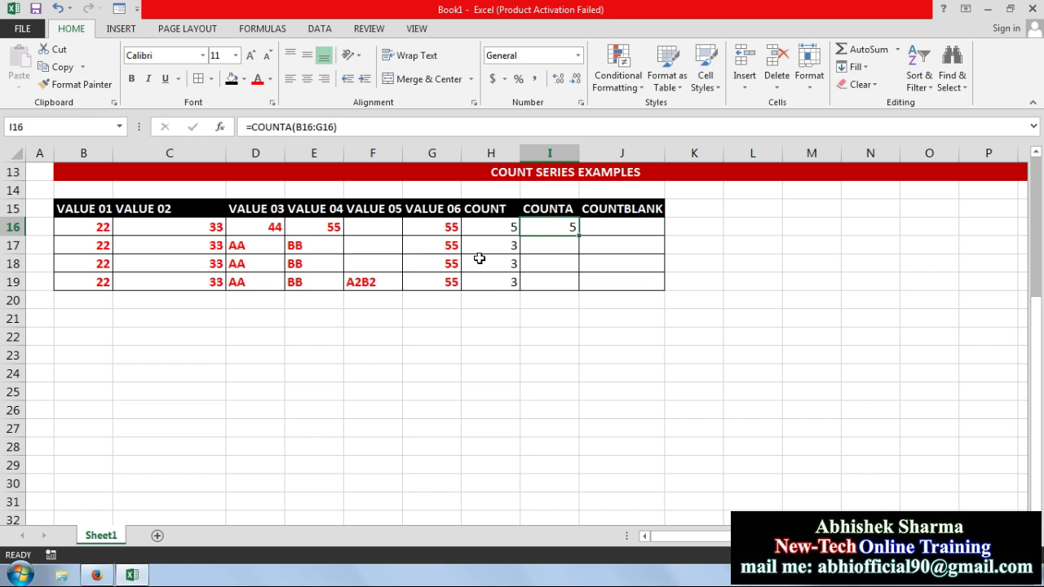
# Enter the formula =COUNTA(B17:G17) in cell I17.
pyautogui.click(560, 248)
pyautogui.write('=')
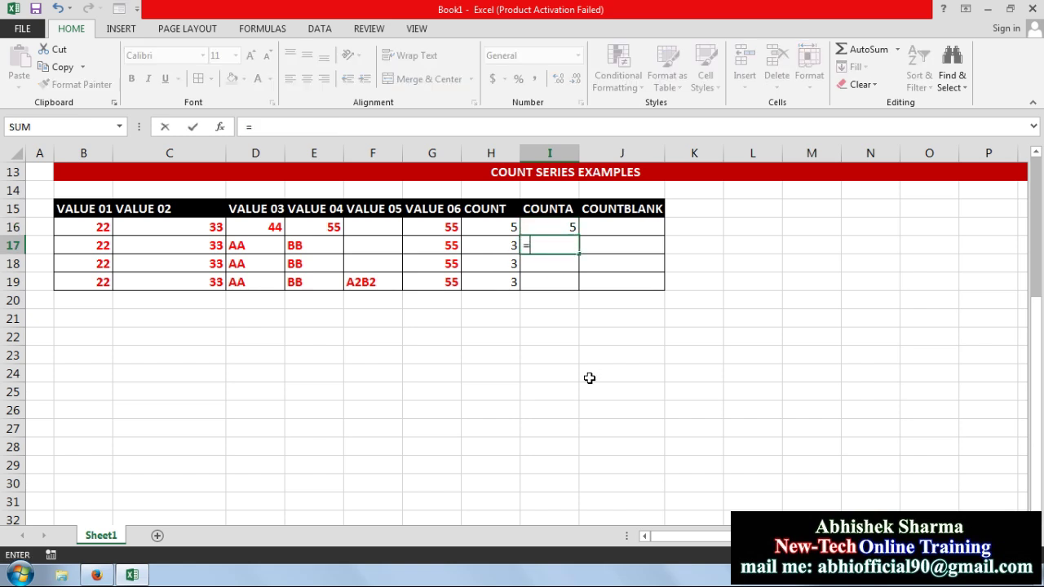
pyautogui.write('COUNTA')
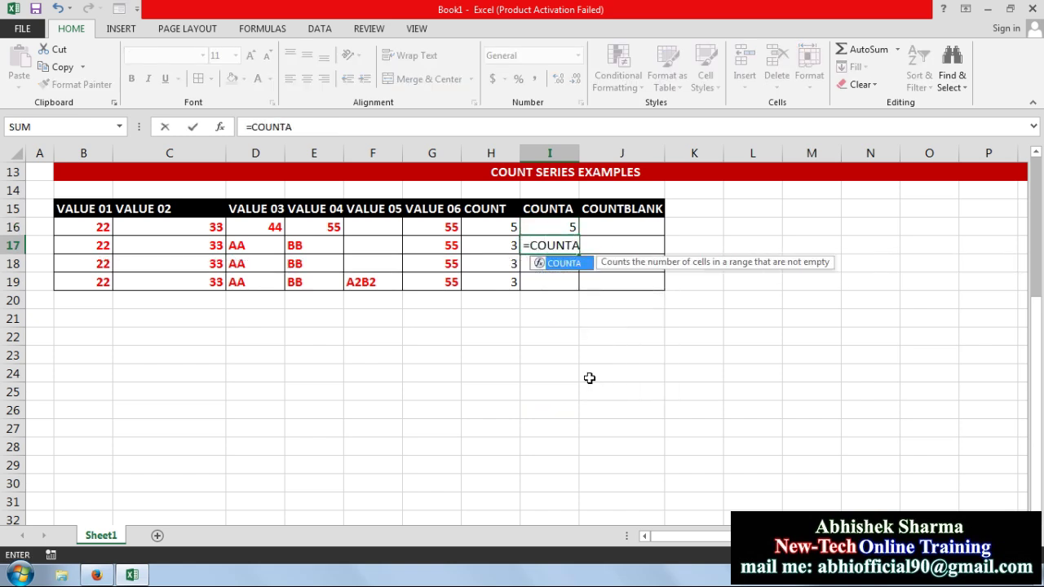
pyautogui.write('(')
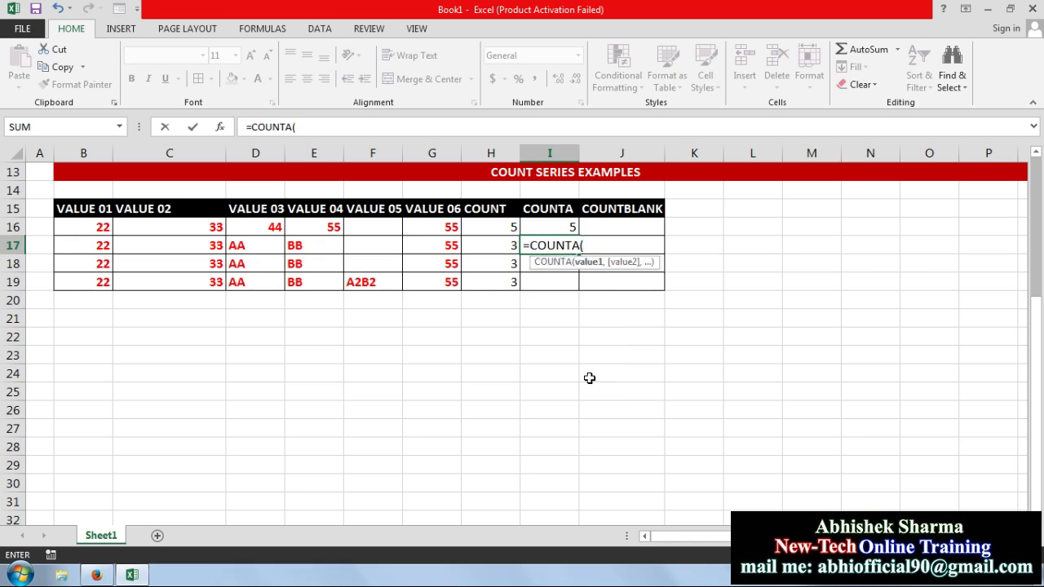
pyautogui.moveTo(79, 252); pyautogui.dragTo(427, 259)
pyautogui.write(')')
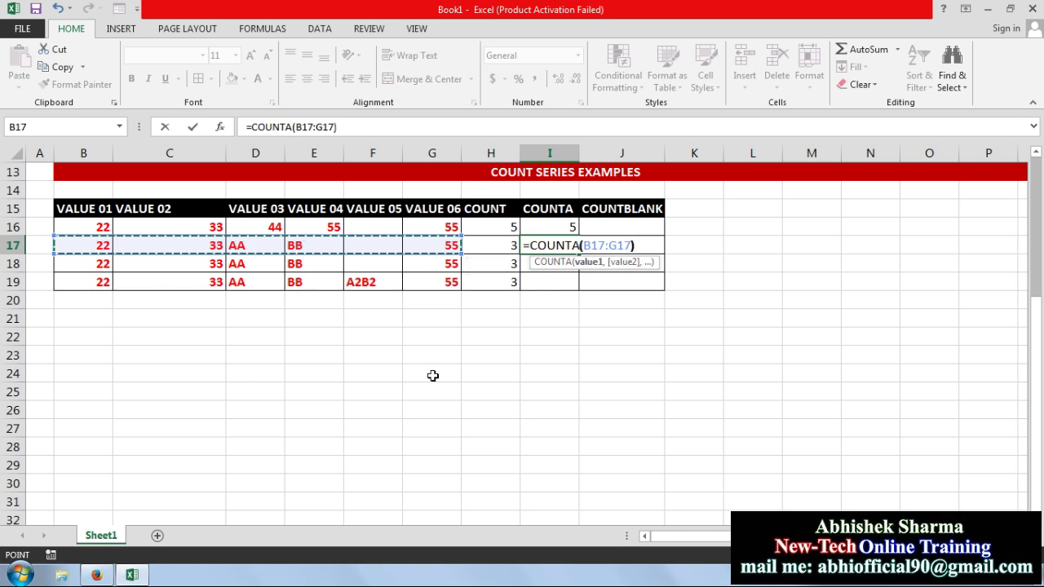
pyautogui.press('Return')
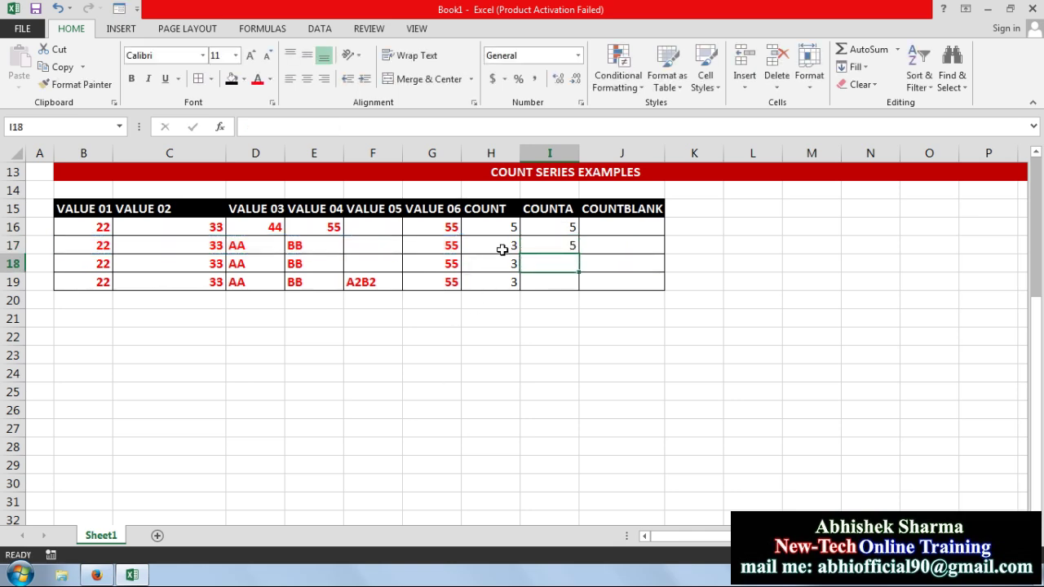
# Compare the COUNT and COUNTA results in row 17 against the numbers in B17:C17 and the text in D17:E17.
pyautogui.click(502, 249)
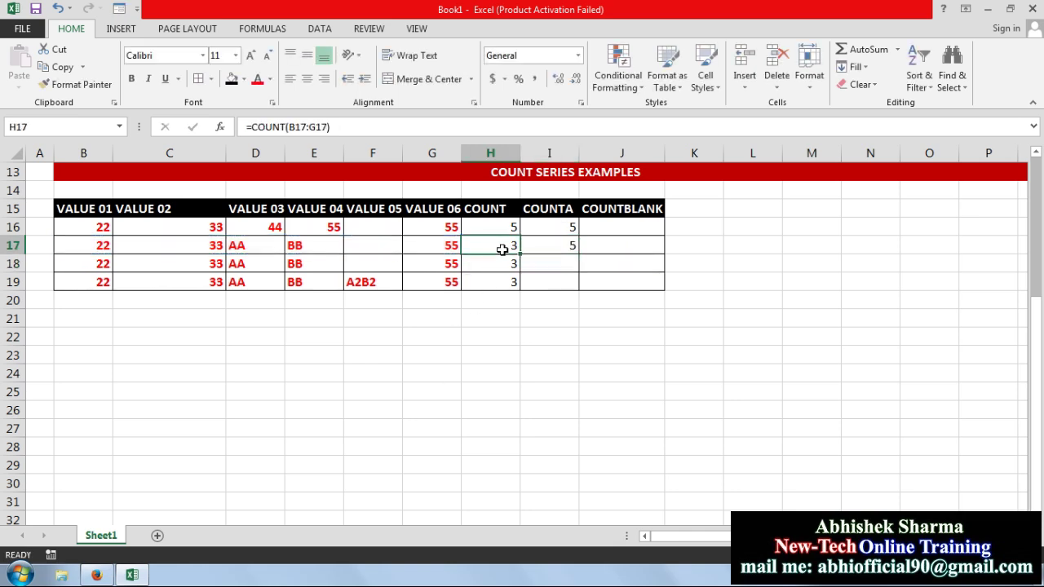
pyautogui.click(552, 245)
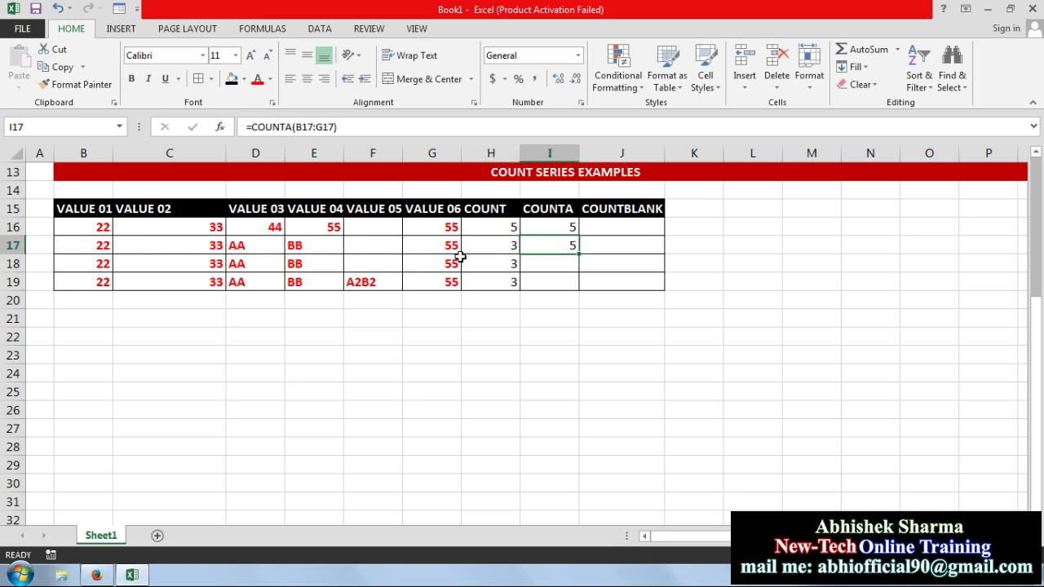
pyautogui.moveTo(102, 247); pyautogui.dragTo(169, 246)
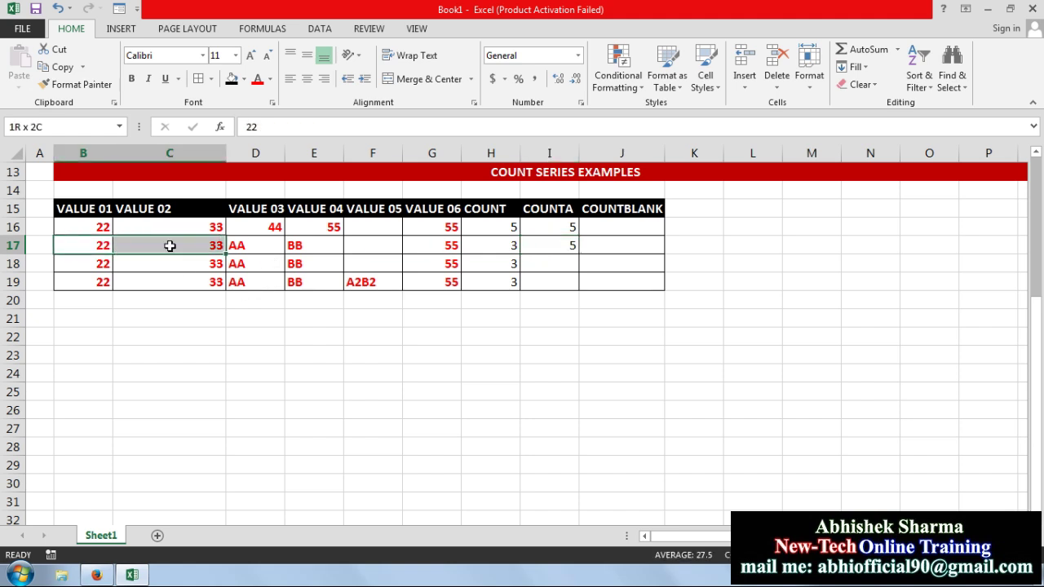
pyautogui.moveTo(249, 246); pyautogui.dragTo(306, 248)
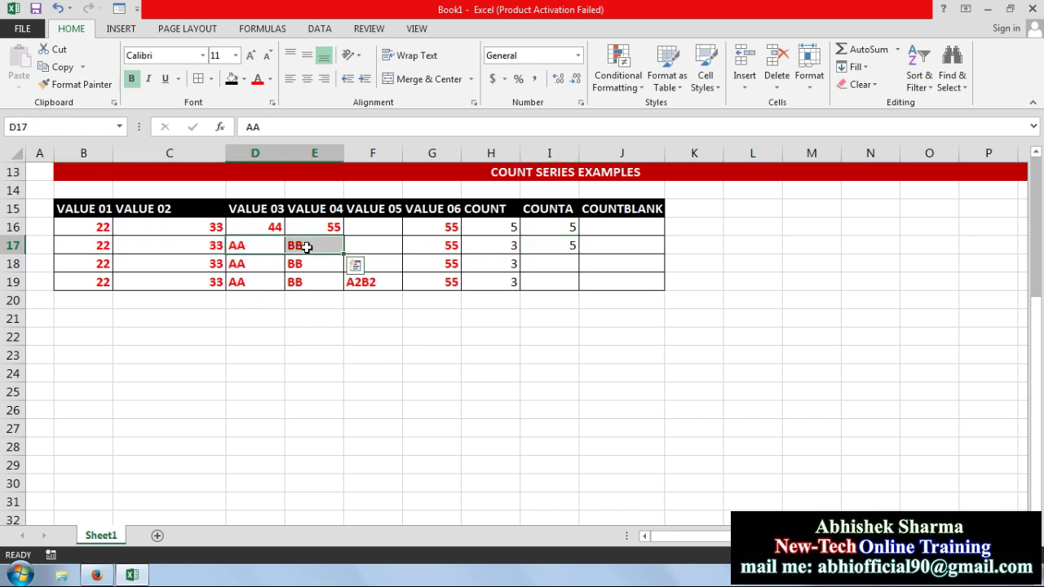
pyautogui.moveTo(82, 248); pyautogui.dragTo(182, 246)
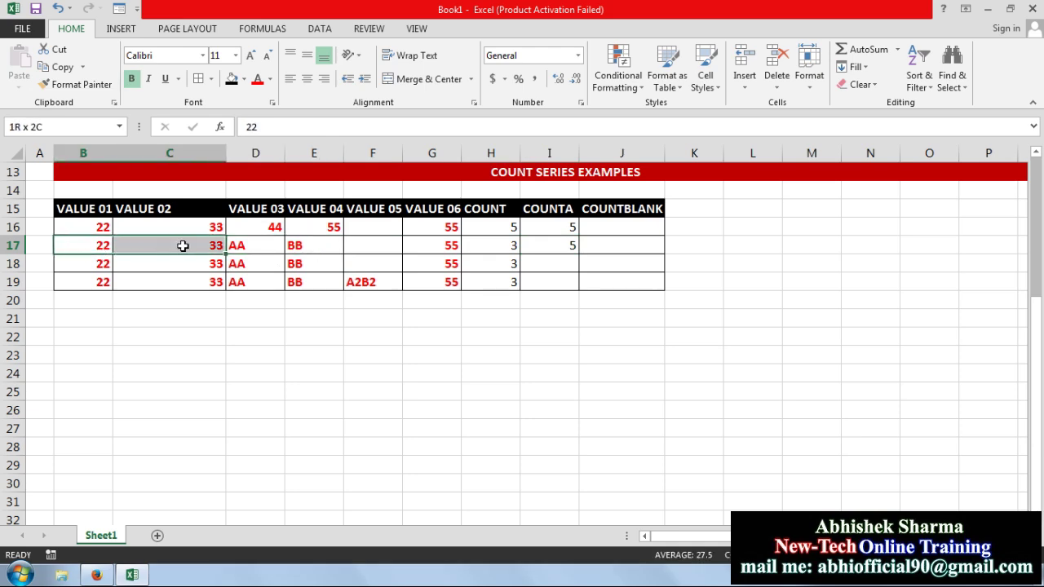
pyautogui.moveTo(259, 246); pyautogui.dragTo(305, 242)
# Fill the COUNTA formula from I16 down to I19 and compare the results with the COUNT column H16:H19.
pyautogui.moveTo(539, 227); pyautogui.dragTo(579, 291)
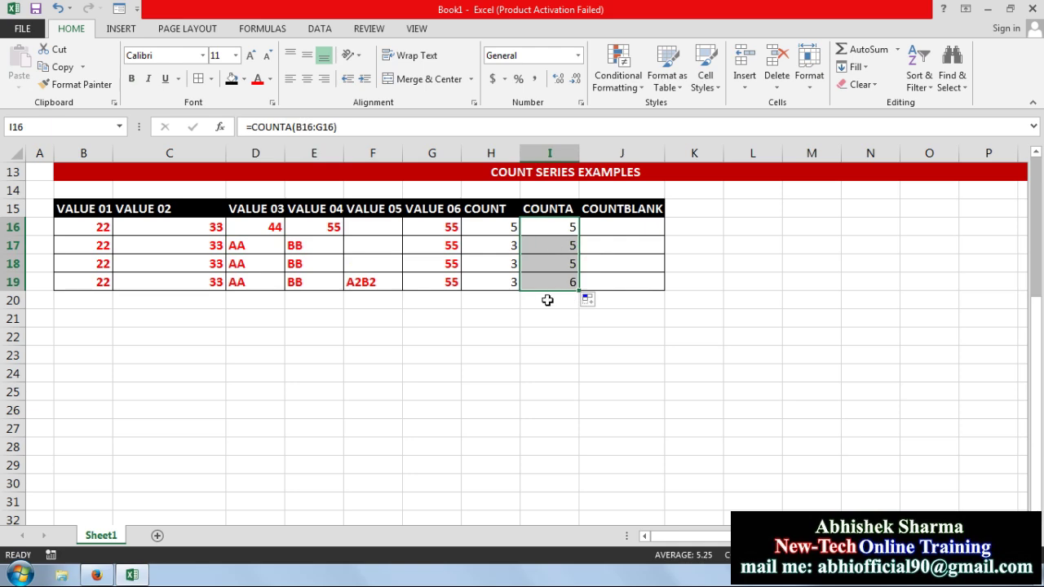
pyautogui.moveTo(487, 228); pyautogui.dragTo(488, 277)
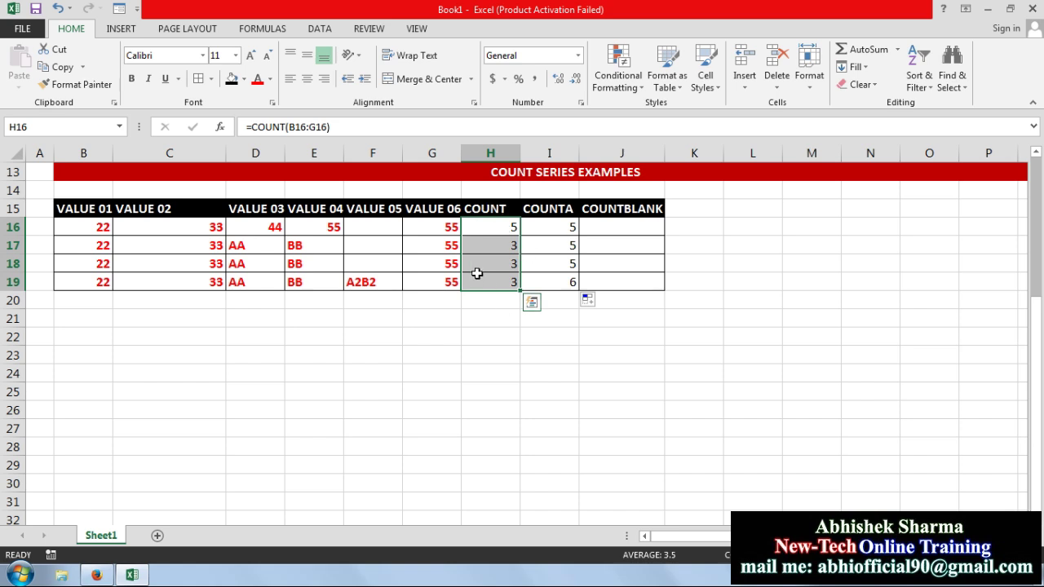
# Check column F for blank cells and enter the formula =COUNTBLANK(B16:G16) in cell J16 under the COUNTBLANK heading.
pyautogui.click(608, 227)
pyautogui.click(381, 234)
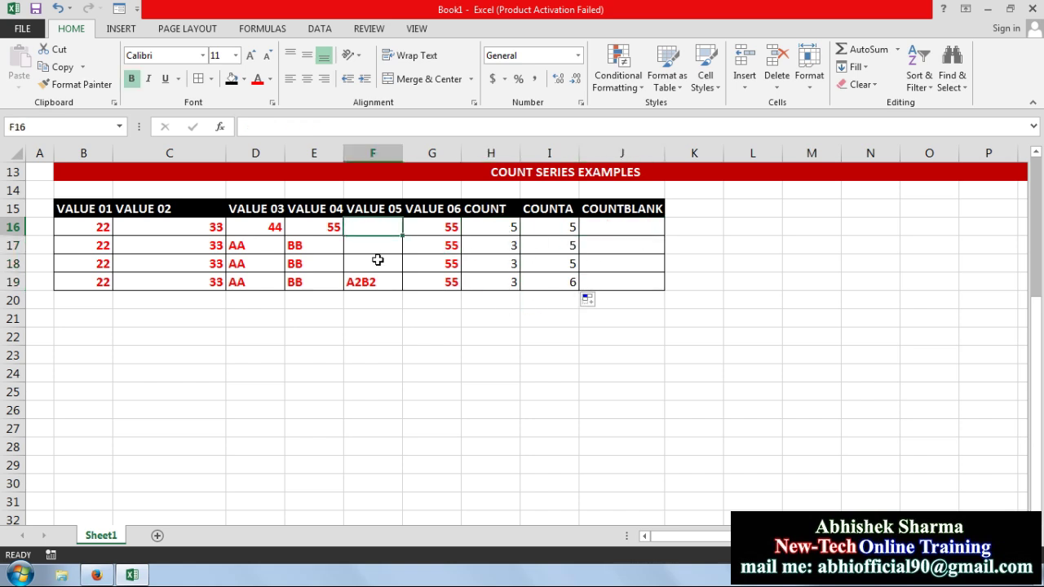
pyautogui.click(378, 260)
pyautogui.click(374, 283)
pyautogui.click(591, 225)
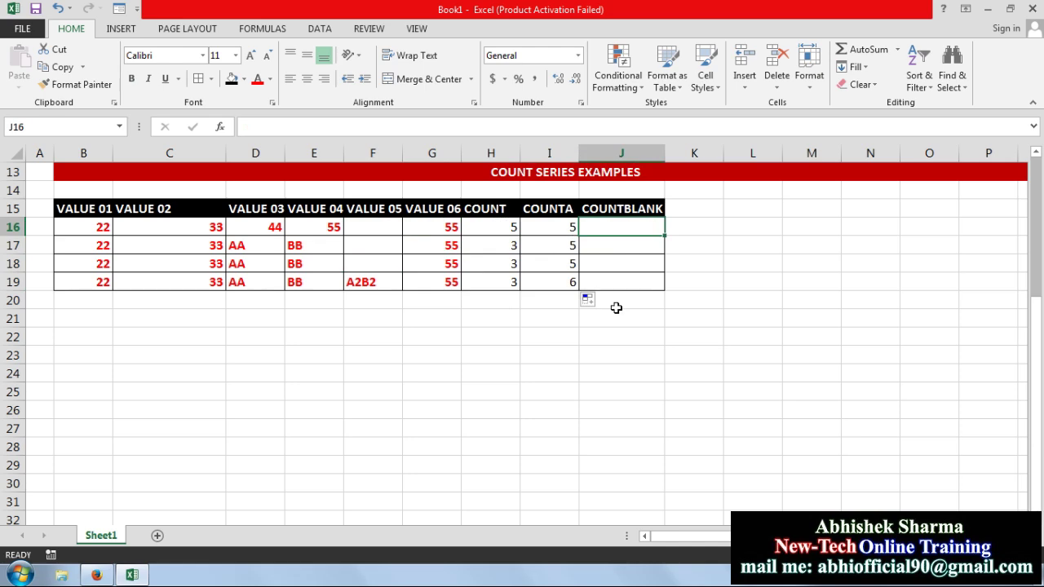
pyautogui.write('=COUNT')
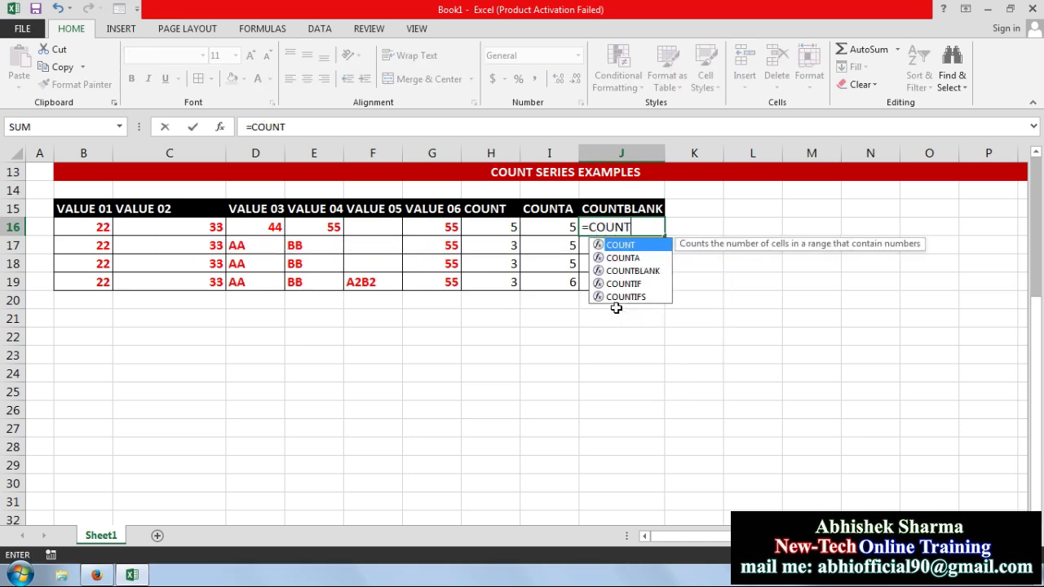
pyautogui.write('BLAN')
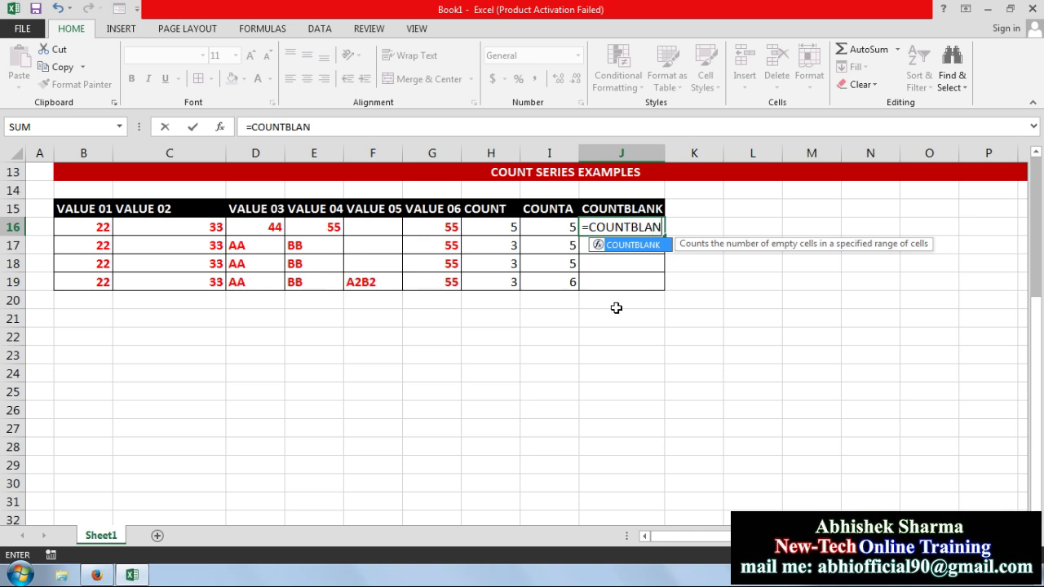
pyautogui.write('K(')
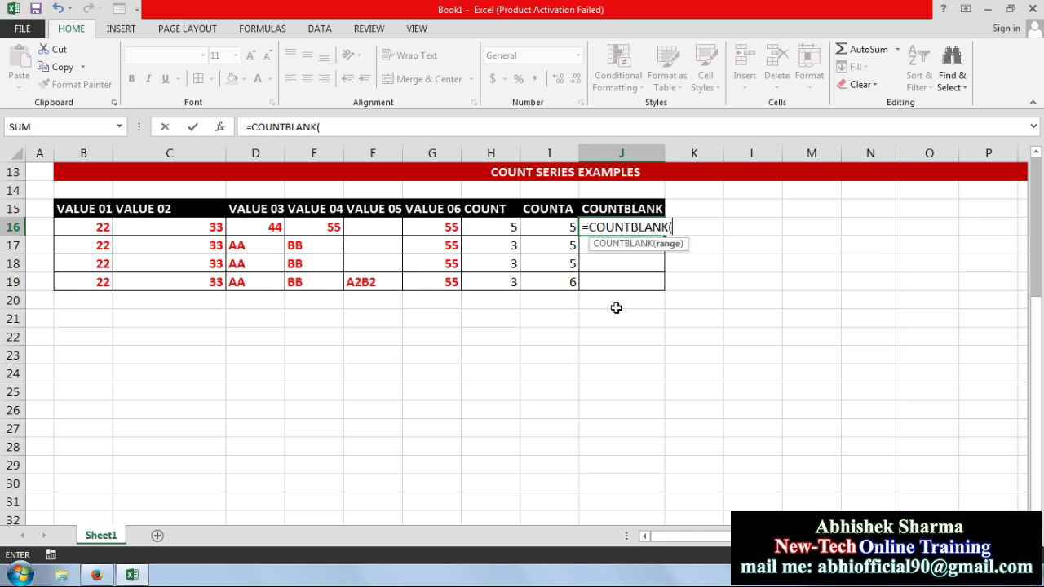
pyautogui.moveTo(92, 229); pyautogui.dragTo(443, 227)
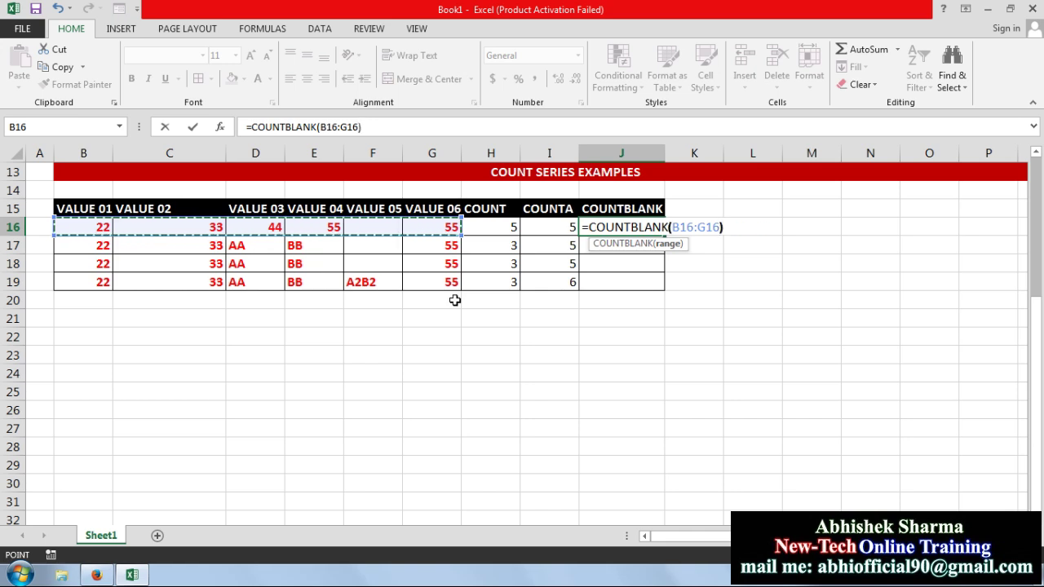
pyautogui.press('Return')
pyautogui.click(640, 225)
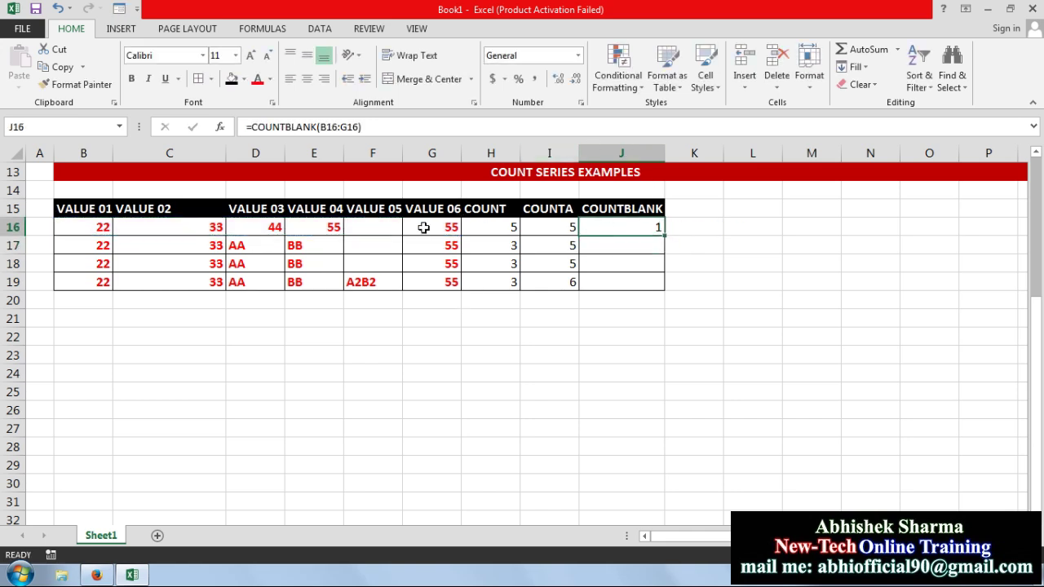
# Check the blank cell F16 and fill the COUNTBLANK formula from J16 down to J19.
pyautogui.click(378, 226)
pyautogui.hotkey('ctrl', 'b')
pyautogui.click(657, 229)
pyautogui.click(660, 239)
pyautogui.click(660, 232)
pyautogui.moveTo(666, 236); pyautogui.dragTo(663, 289)
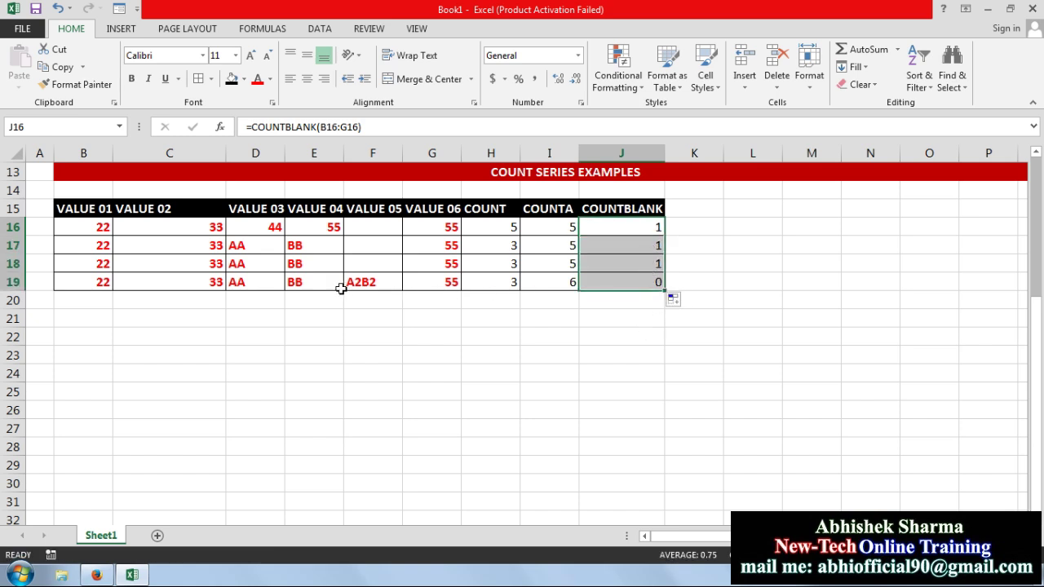
# Test the count formulas by entering AA in the blank cell F16, and clear that cell again.
pyautogui.click(379, 225)
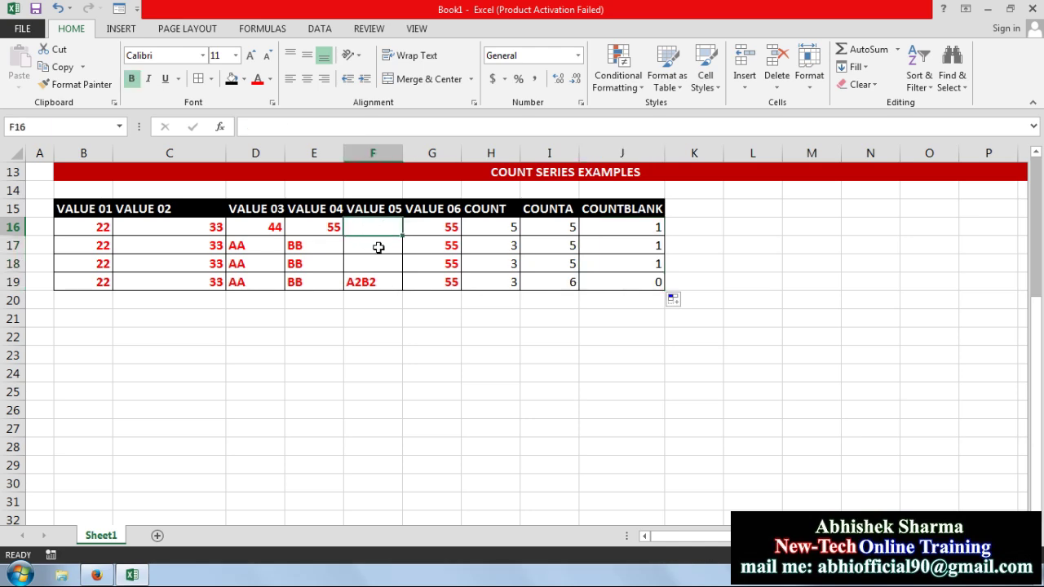
pyautogui.write('AA')
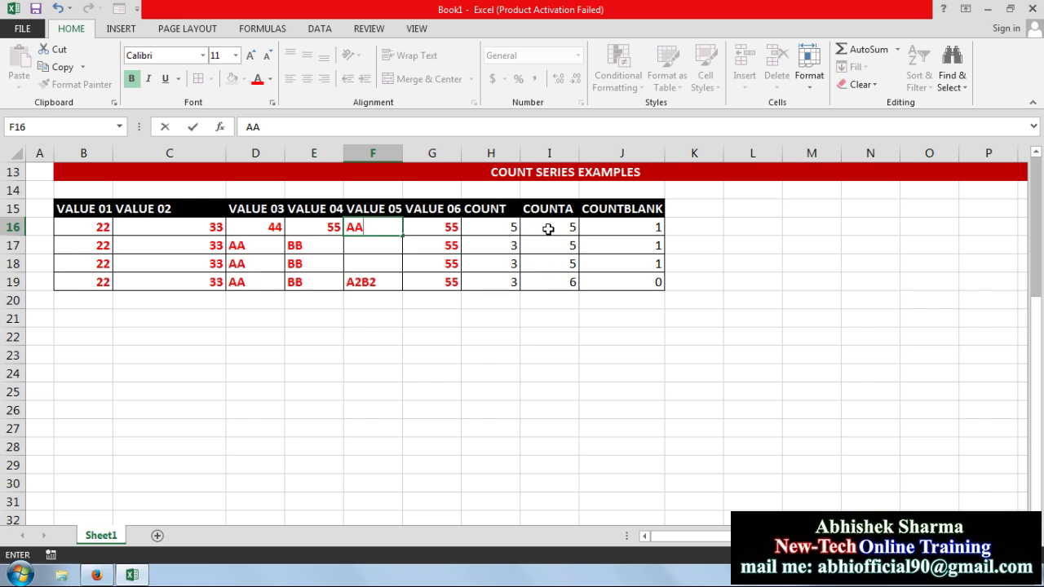
pyautogui.press('Return')
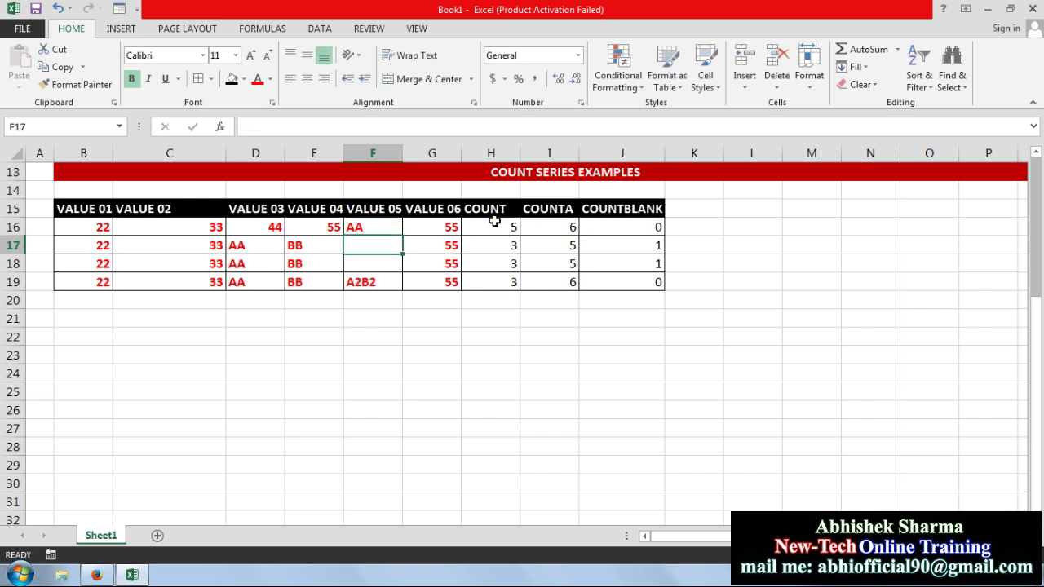
pyautogui.click(393, 231)
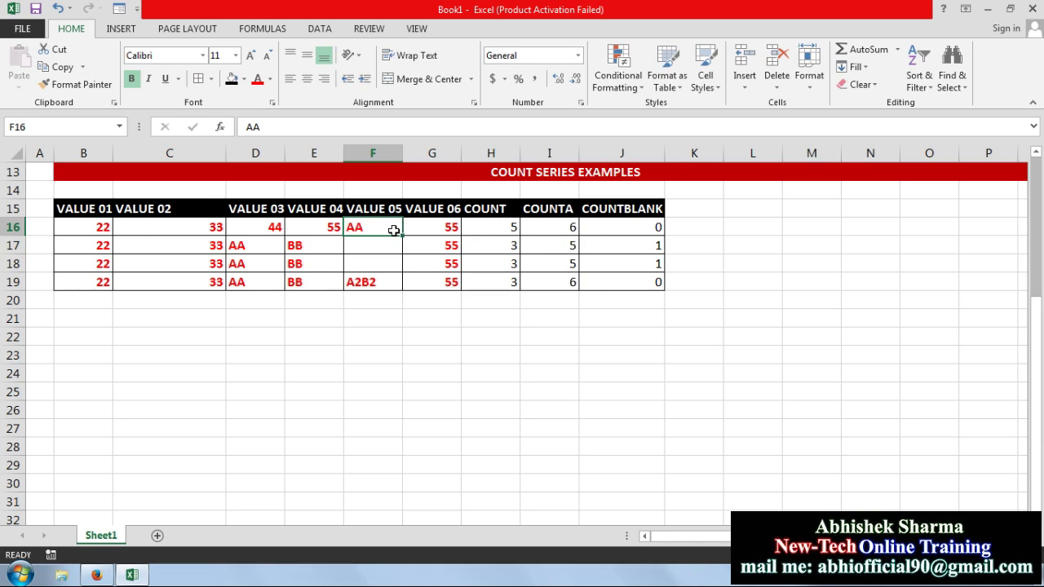
pyautogui.press('Delete')
# Highlight the COUNT, COUNTA and COUNTBLANK entries in C6:C8 of the formula list with a yellow fill.
pyautogui.scroll(4, 505, 352)
pyautogui.moveTo(149, 265); pyautogui.dragTo(155, 301)
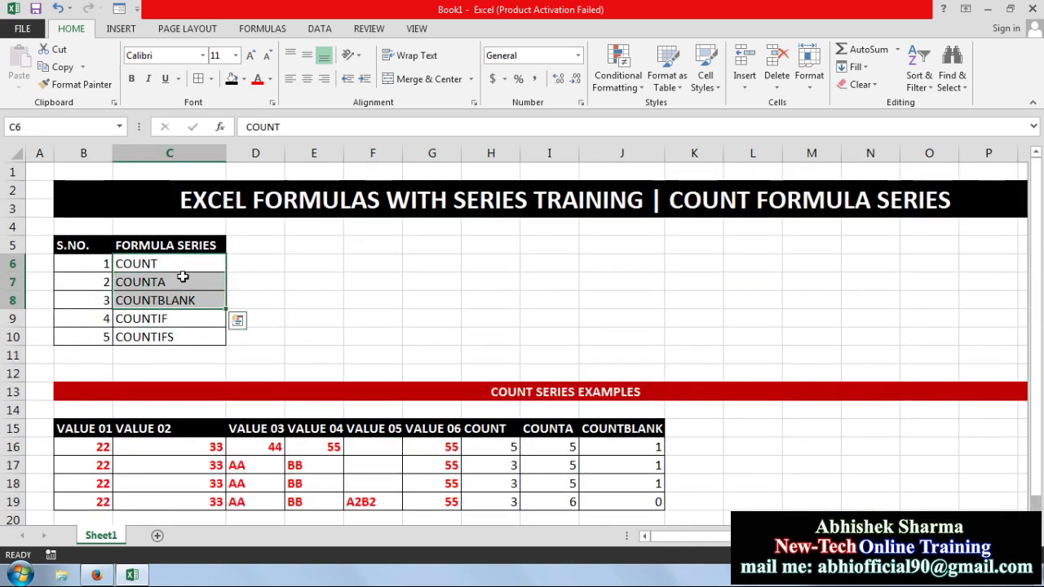
pyautogui.click(243, 79)
pyautogui.click(272, 202)
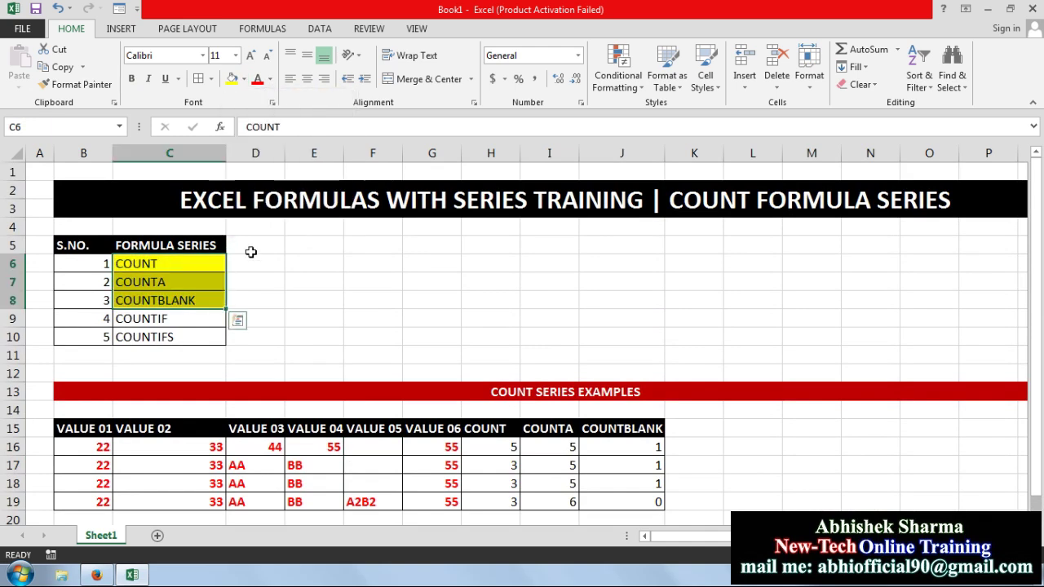
pyautogui.click(200, 326)
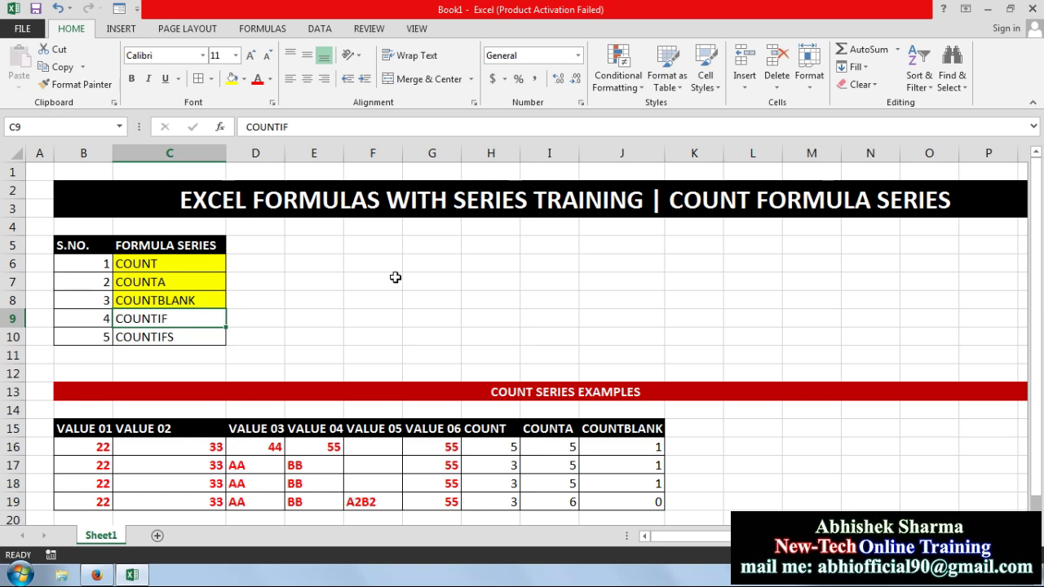
# Center-align all cells of the count examples table in B15:J19.
pyautogui.scroll(-3, 394, 278)
pyautogui.moveTo(641, 337); pyautogui.dragTo(70, 264)
pyautogui.click(307, 79)
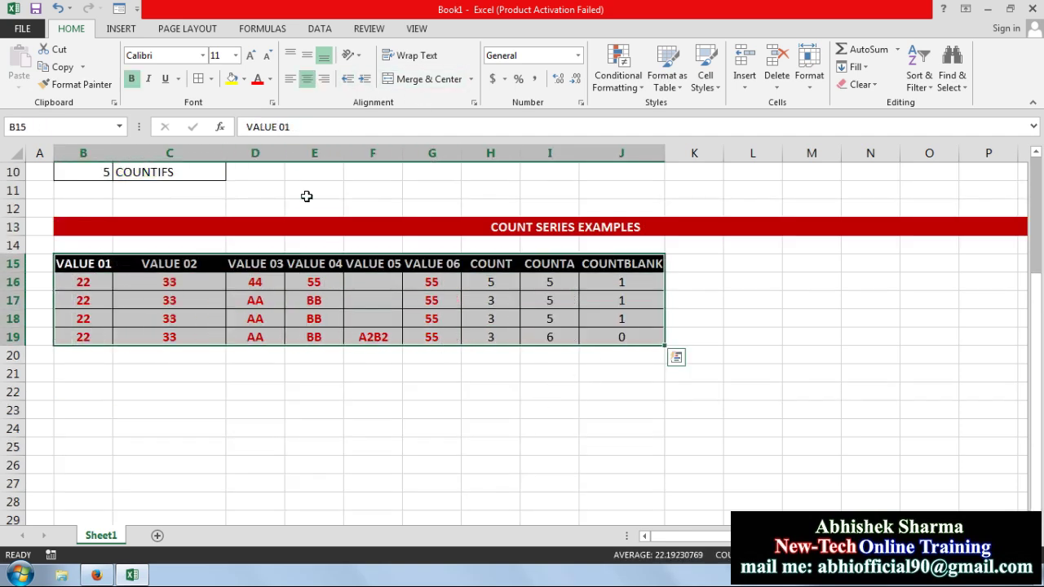
pyautogui.click(341, 409)
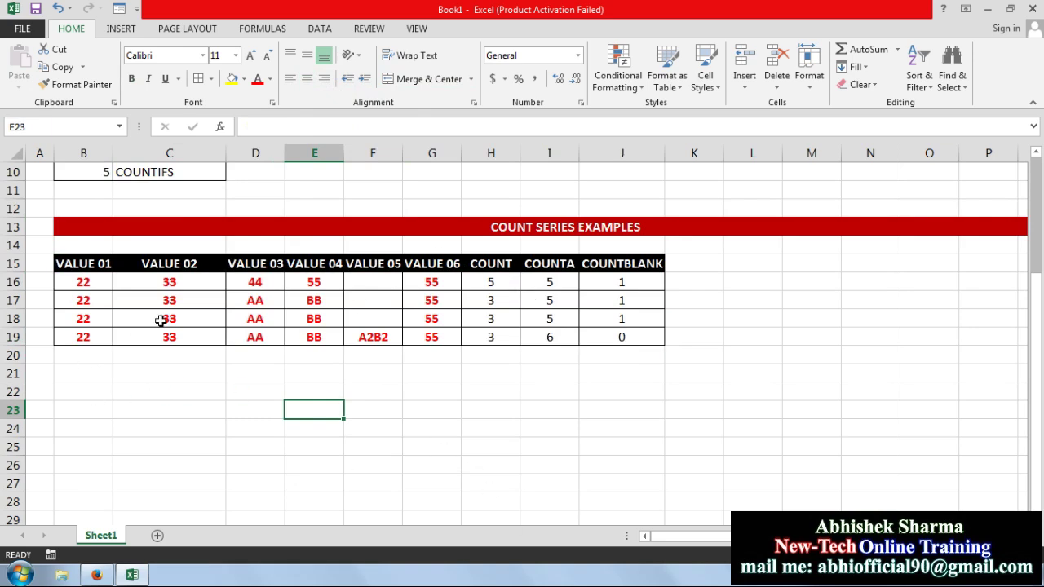
# Copy the COUNT SERIES EXAMPLES banner and its table from rows 13 to 19 and paste the block starting at A22.
pyautogui.moveTo(38, 224); pyautogui.dragTo(439, 332)
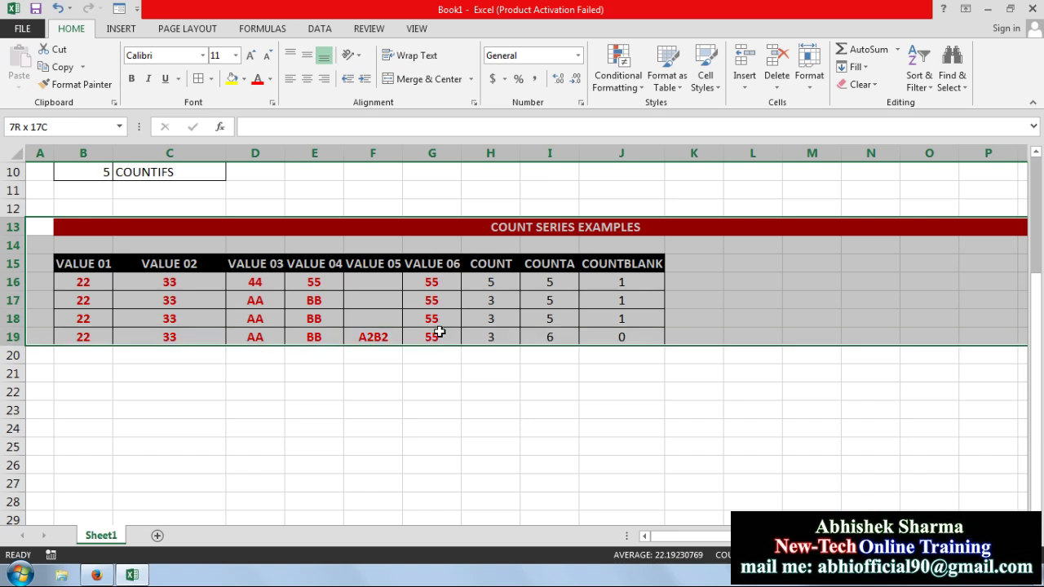
pyautogui.click(59, 67)
pyautogui.click(49, 389)
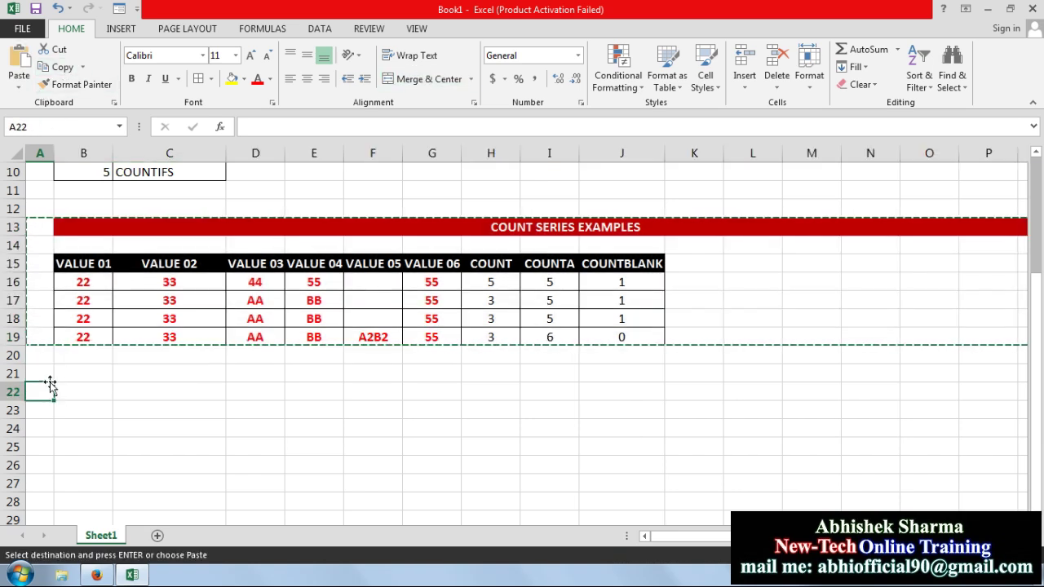
pyautogui.click(19, 65)
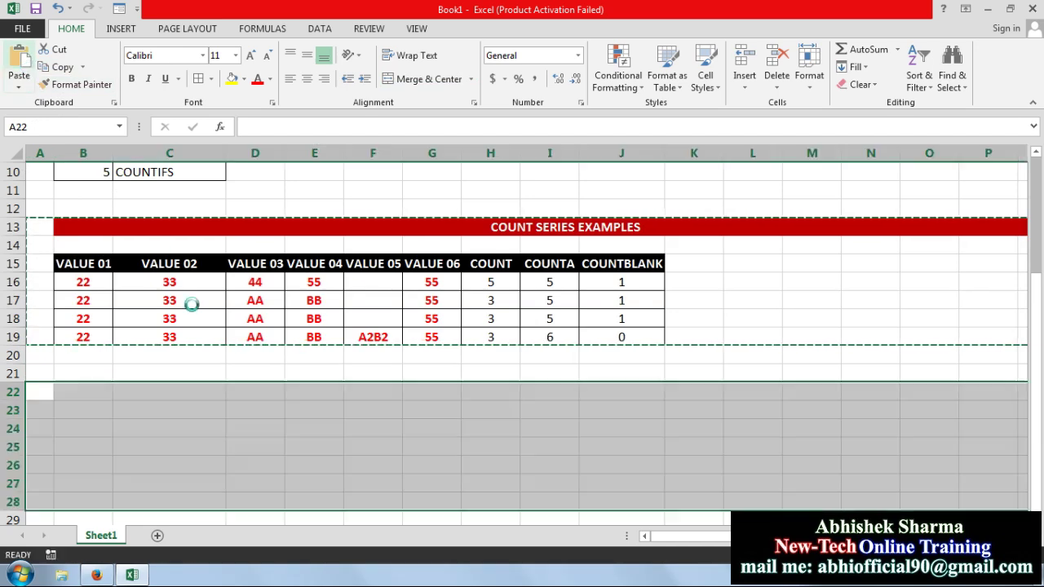
# Change the pasted banner title in row 22 to MAKE SALARY WITH COUNT FORMULA SERIES.
pyautogui.scroll(-2, 443, 402)
pyautogui.click(517, 285)
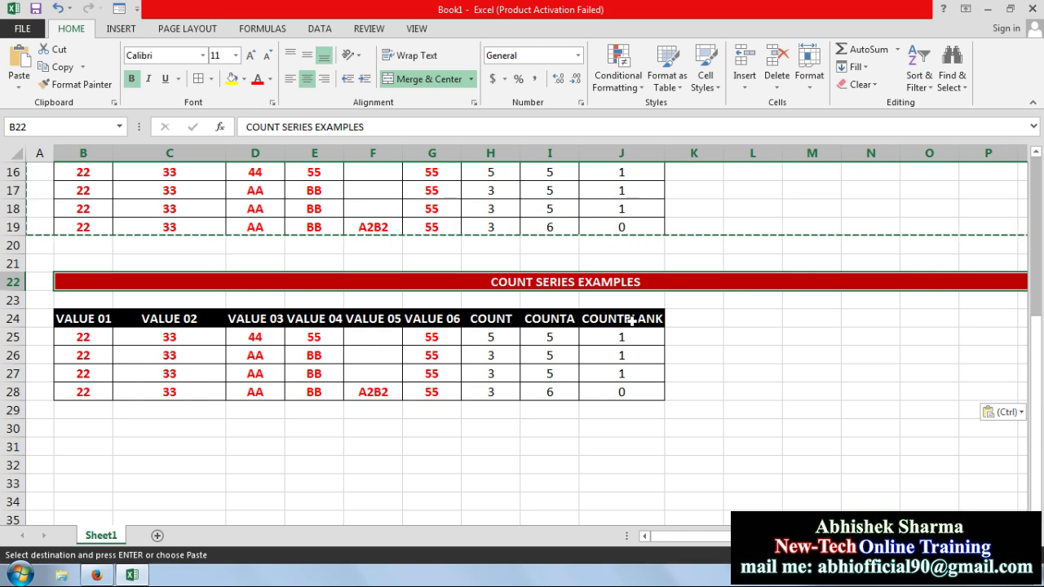
pyautogui.write('MA')
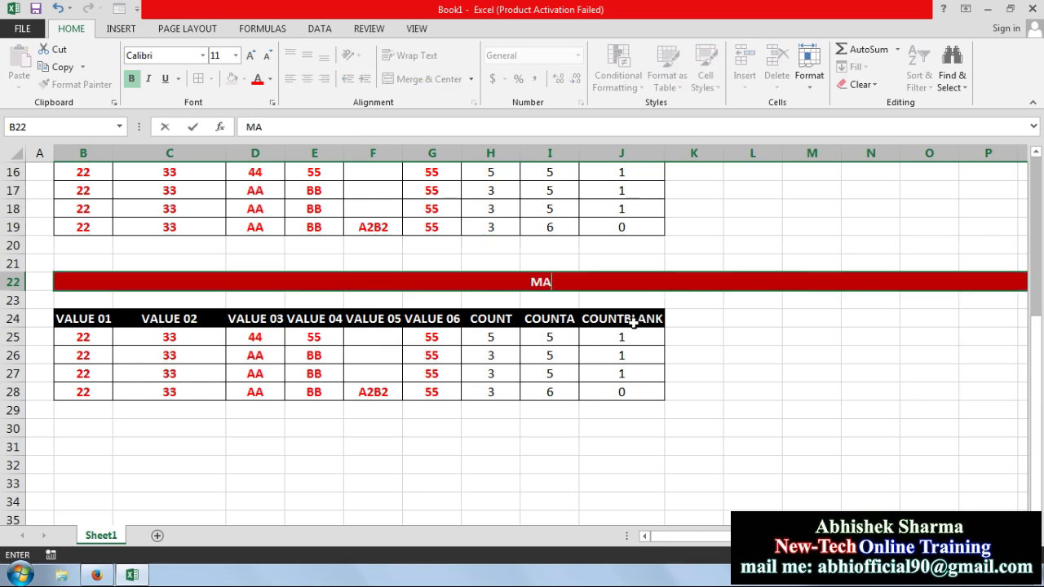
pyautogui.write('KE SA')
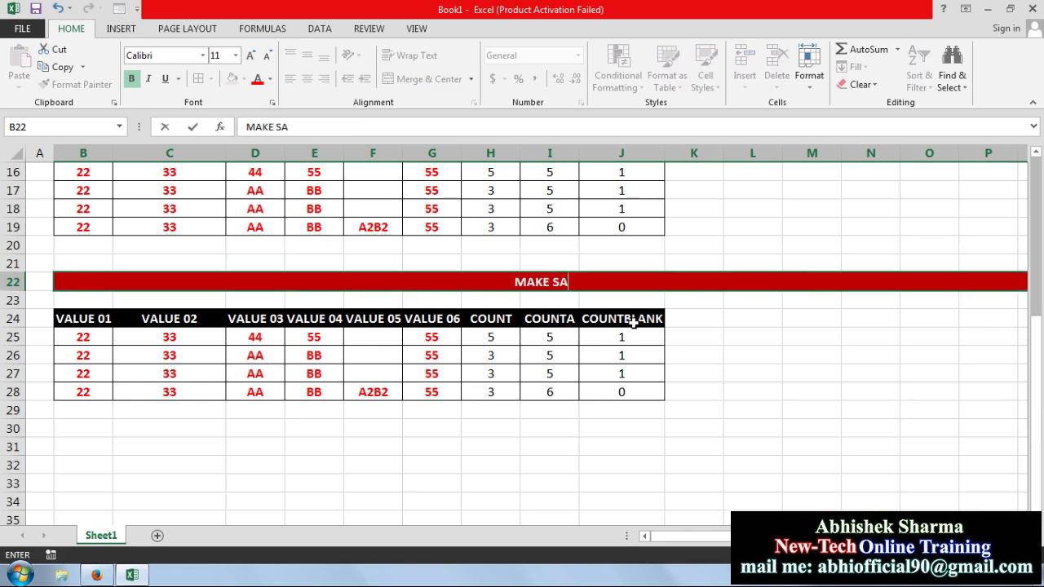
pyautogui.write('LARY WITH')
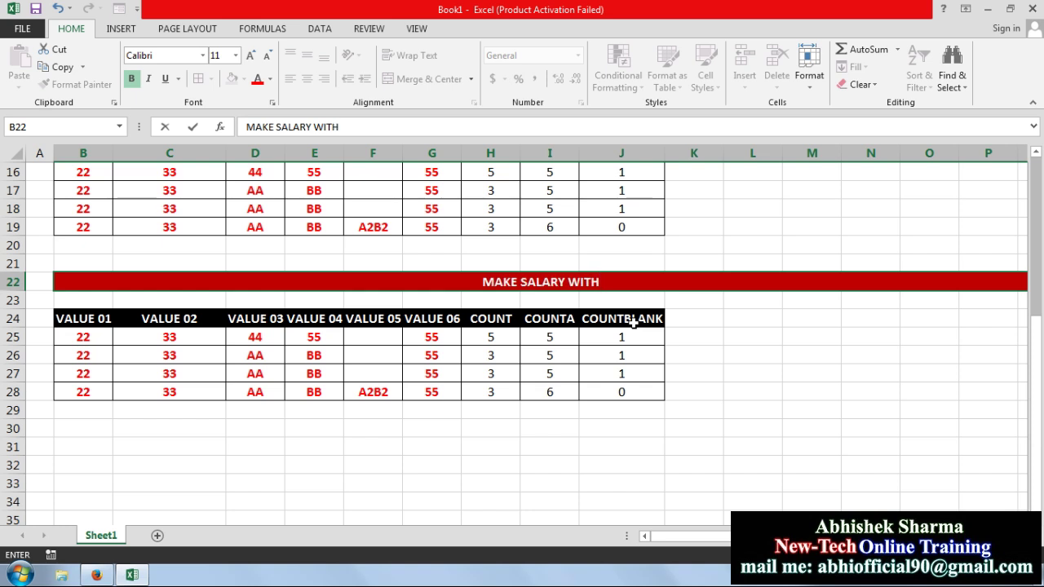
pyautogui.write(' D')
pyautogui.press('BackSpace')
pyautogui.write('FORMULA')
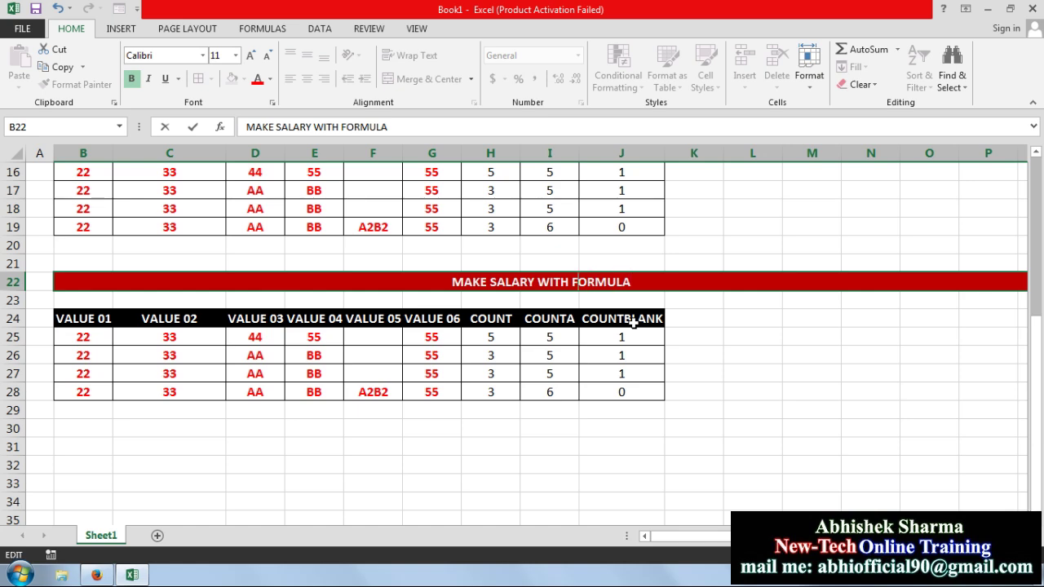
pyautogui.write('COUNT FORMULA')
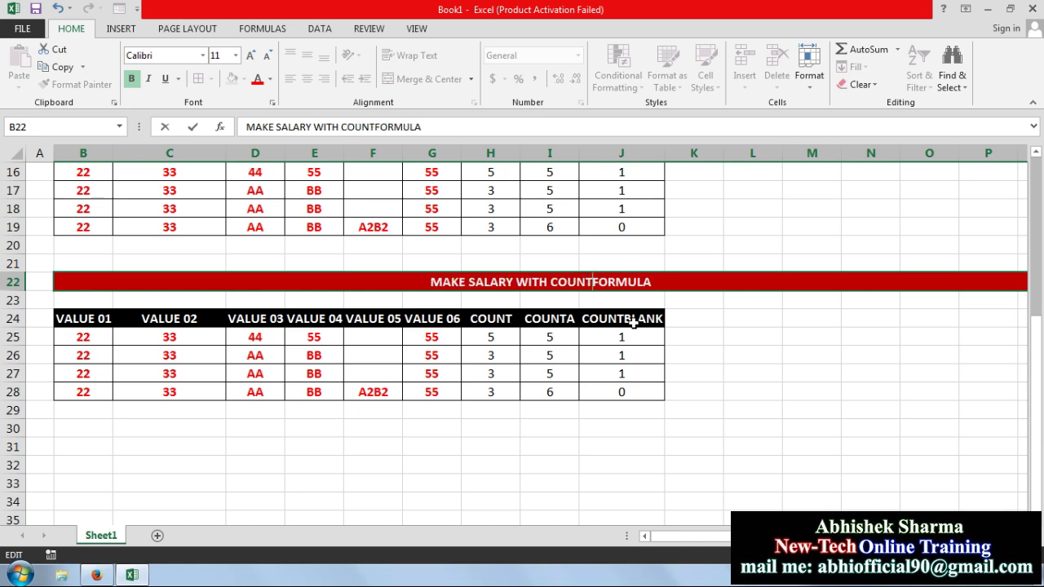
pyautogui.write(' SERIES')
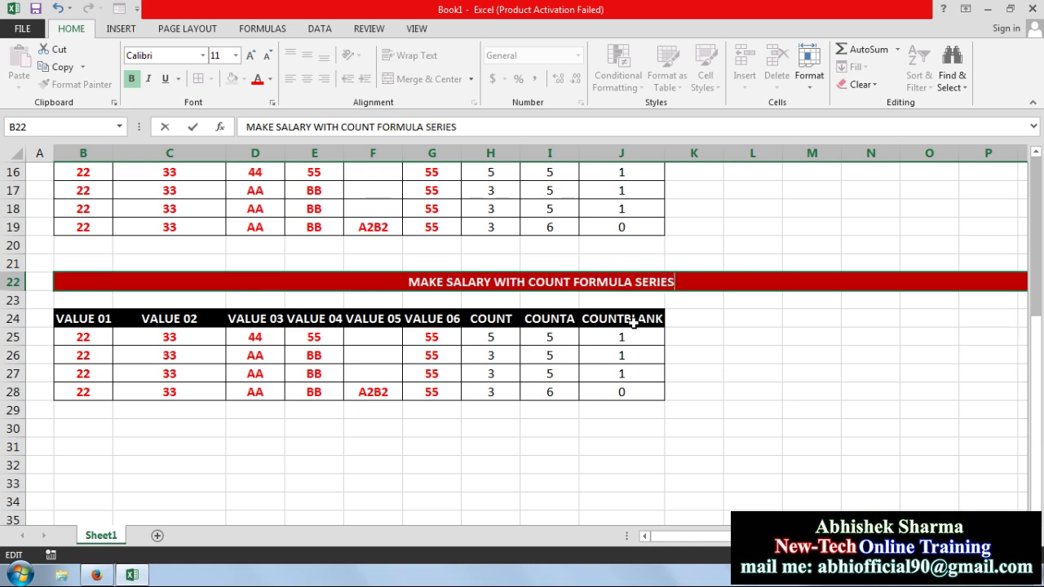
pyautogui.press('Return')
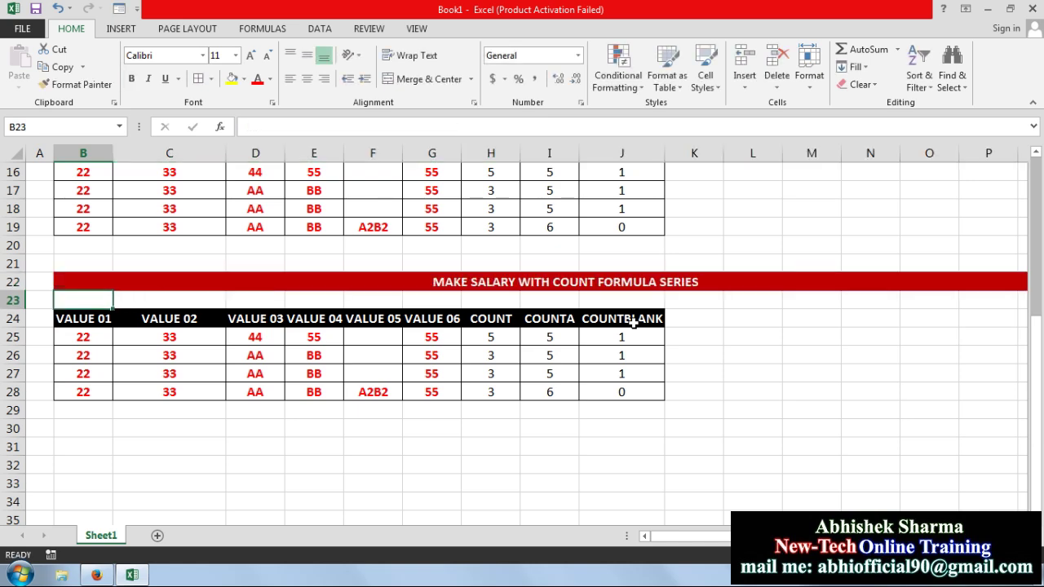
# Replace the headings in B24 and C24 with S.NO. and WORKERS NAME.
pyautogui.click(70, 321)
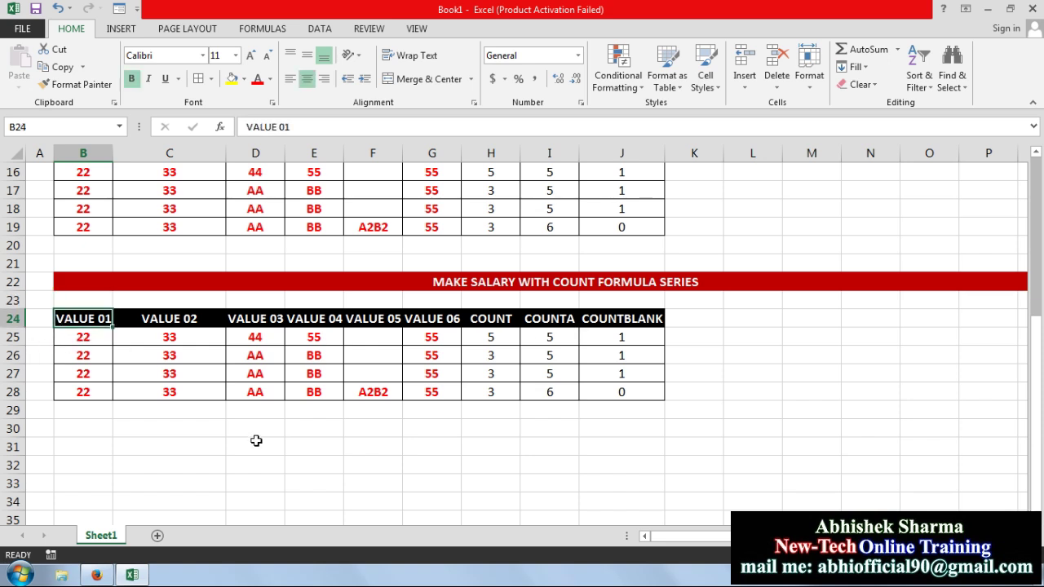
pyautogui.write('S.NO.')
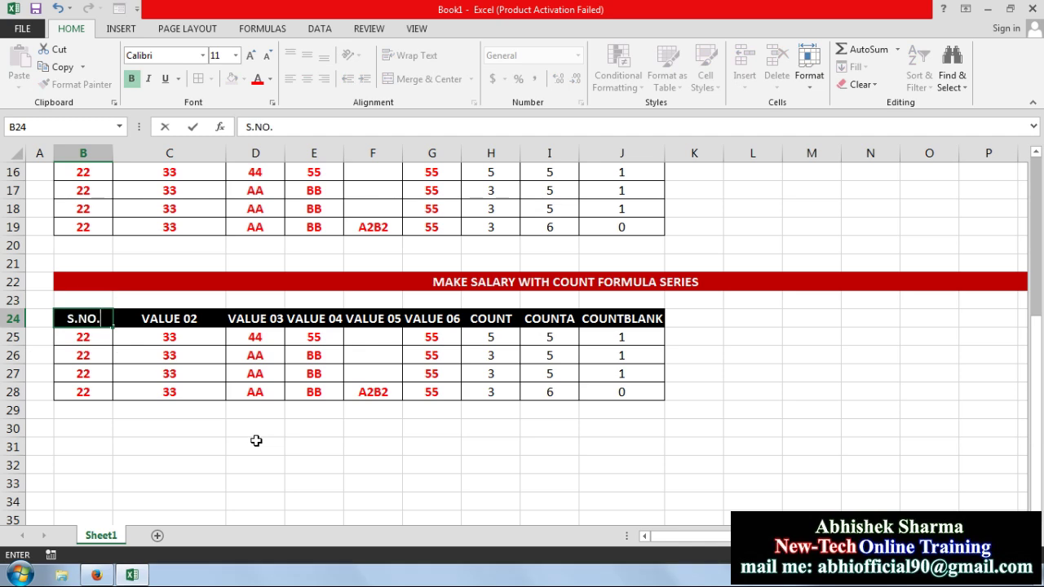
pyautogui.press('Tab')
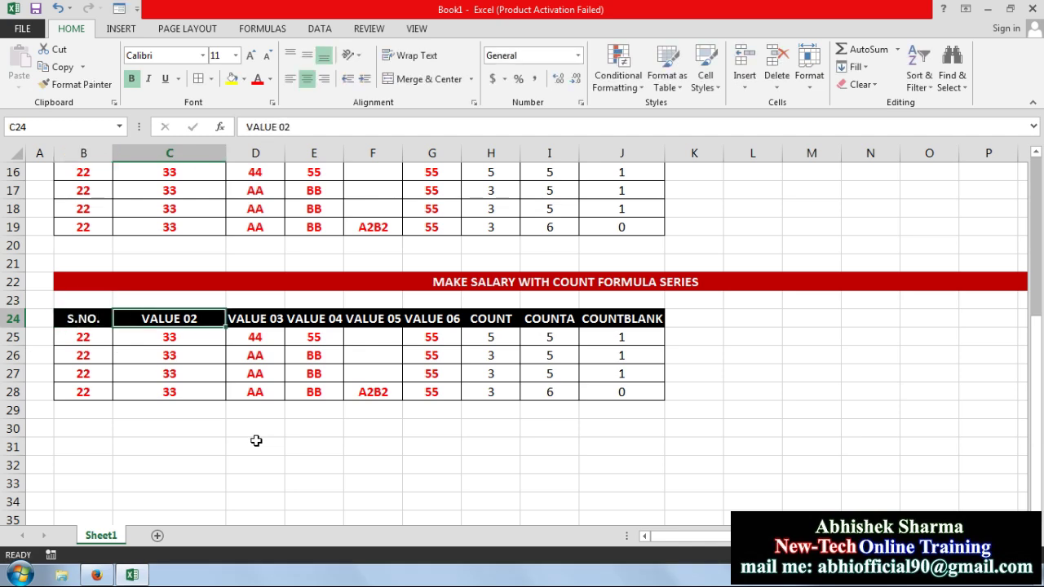
pyautogui.write('WORKERS')
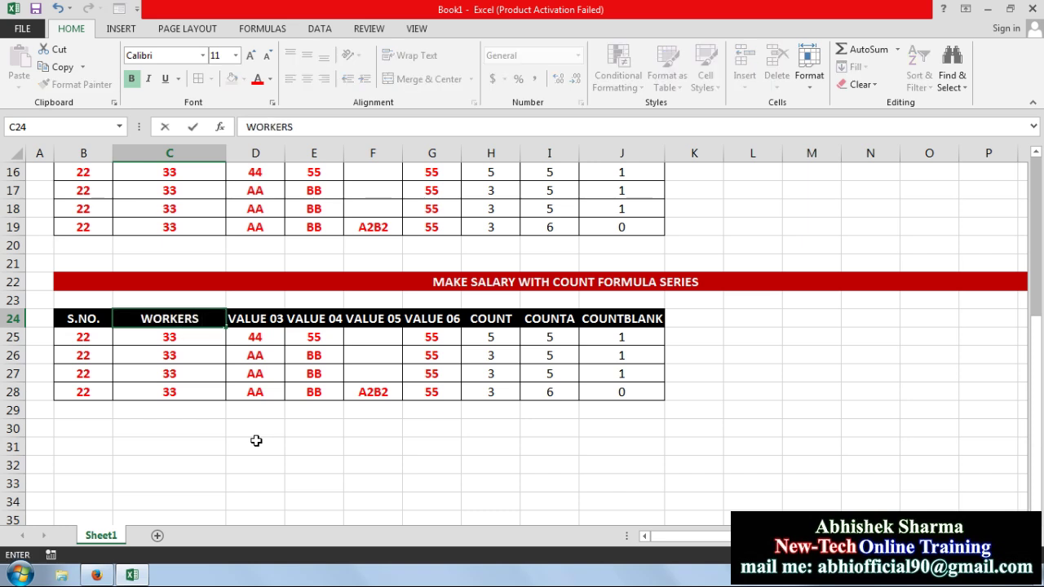
pyautogui.write(' NAME')
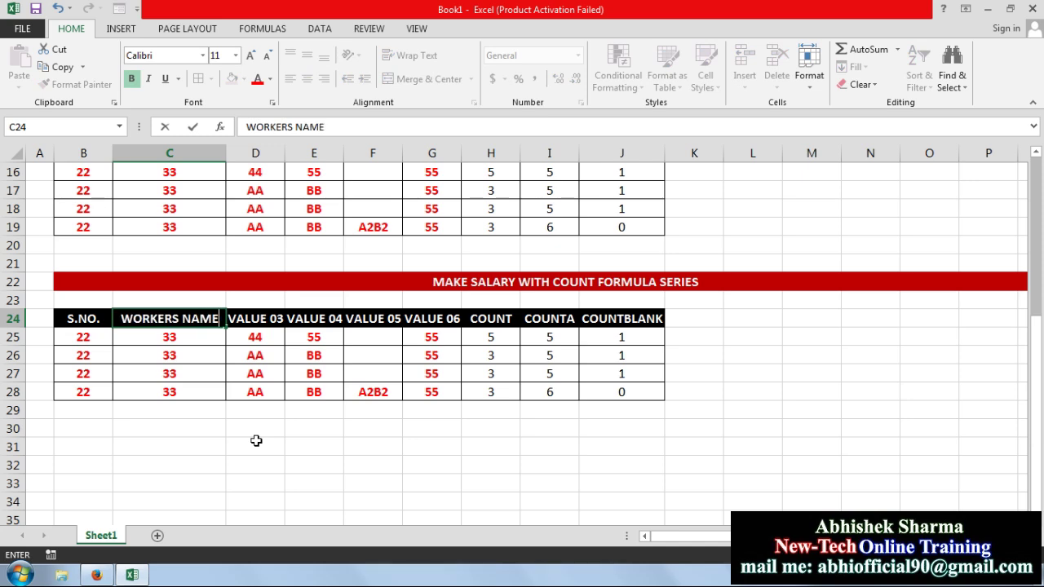
pyautogui.hotkey('ctrl', 'Return')
pyautogui.press('Tab')
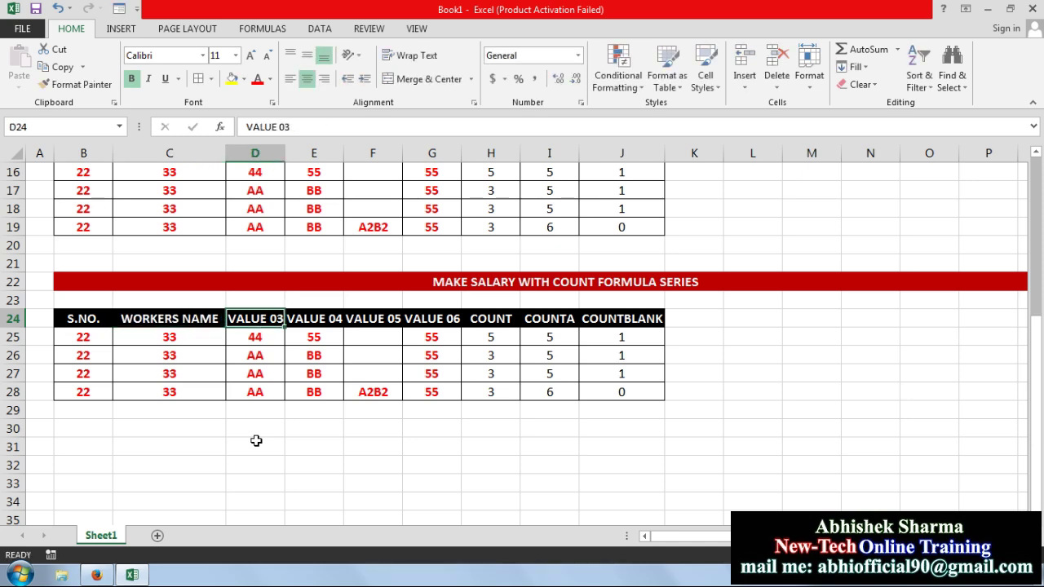
# Replace the headings in D24, E24 and F24 with POST, MON and TUE.
pyautogui.write('POST')
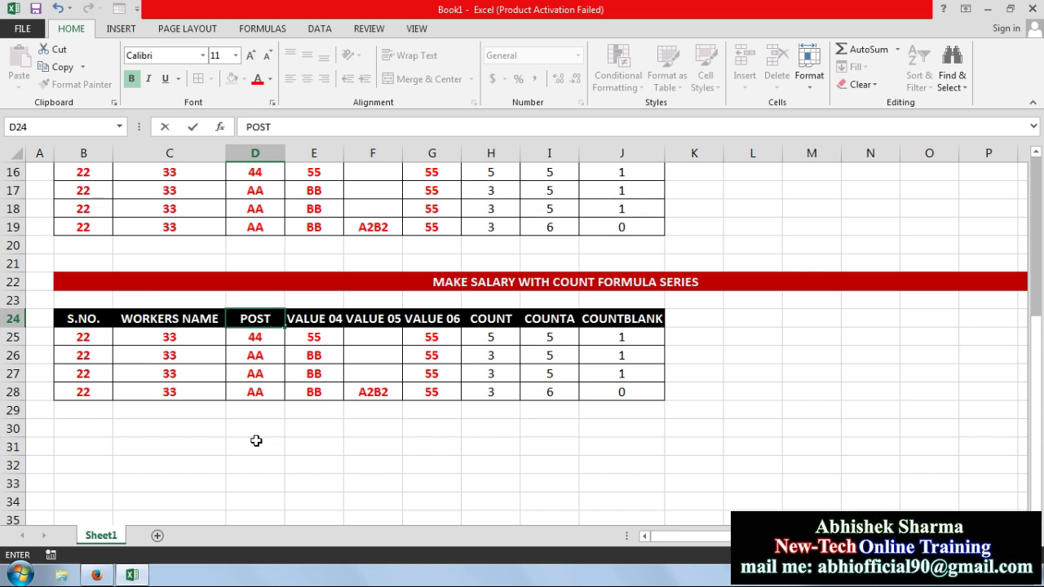
pyautogui.press('Tab')
pyautogui.write('MON')
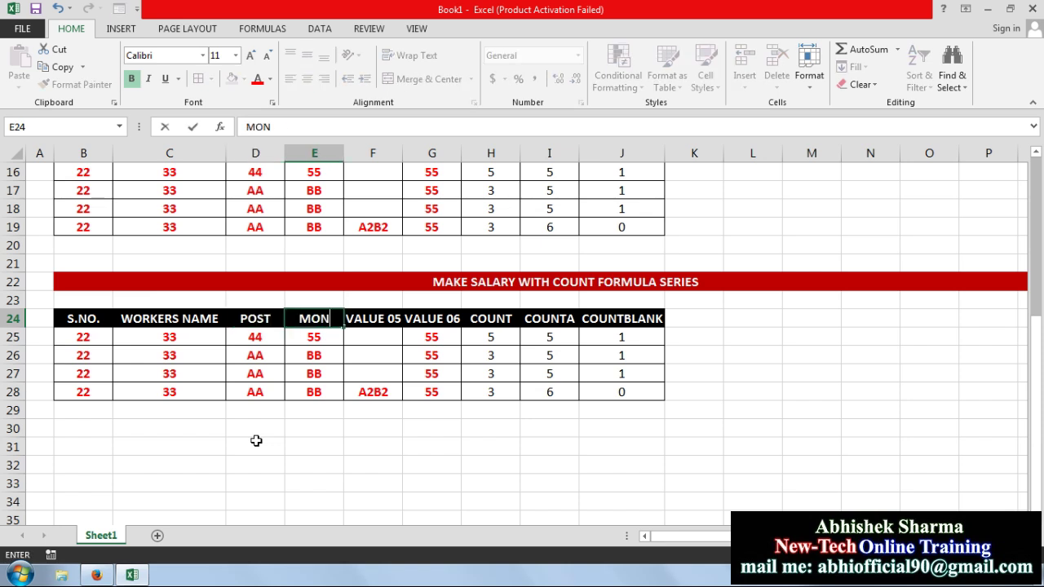
pyautogui.press('Tab')
pyautogui.write('TUE')
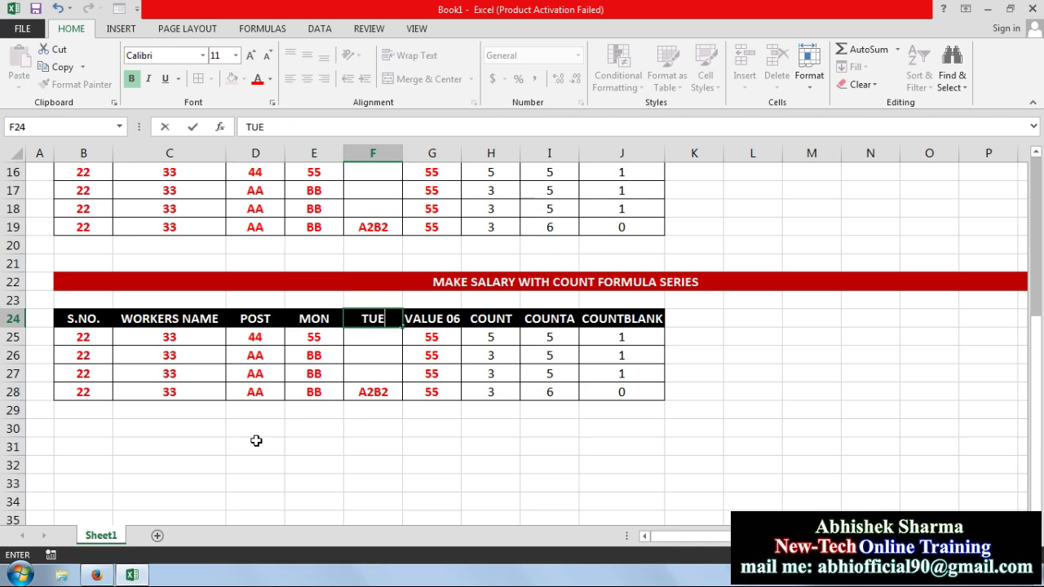
pyautogui.press('Tab')
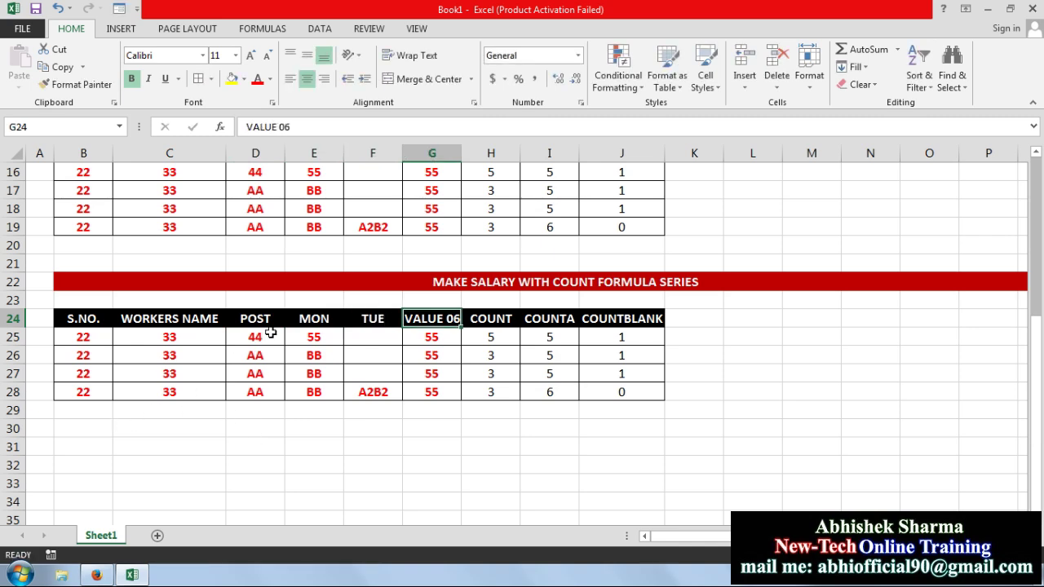
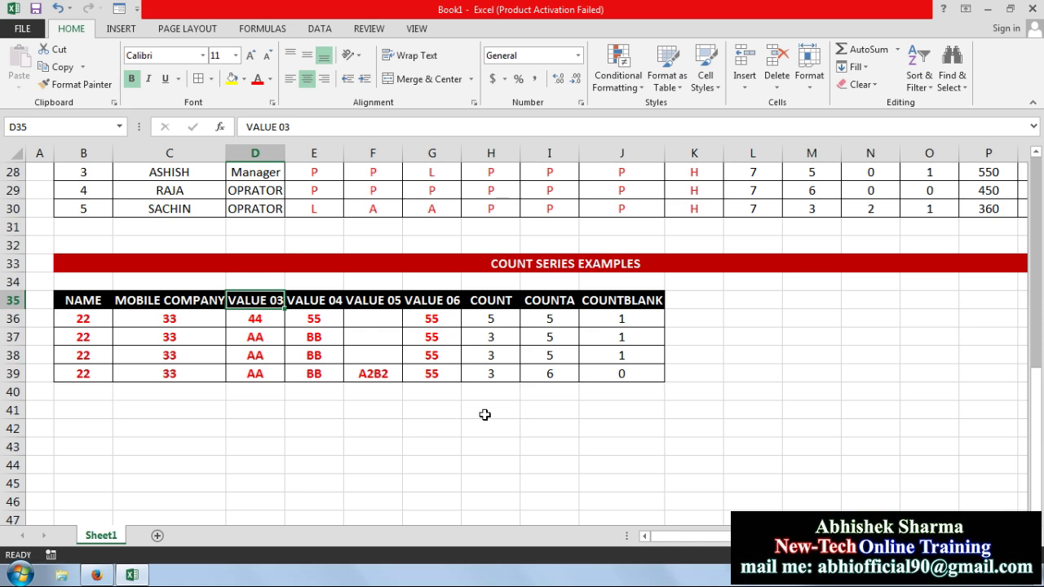
# Enter the headings SALES TARGET in D35 and SALES QTY. in E35 of the third table.
pyautogui.write('SA')
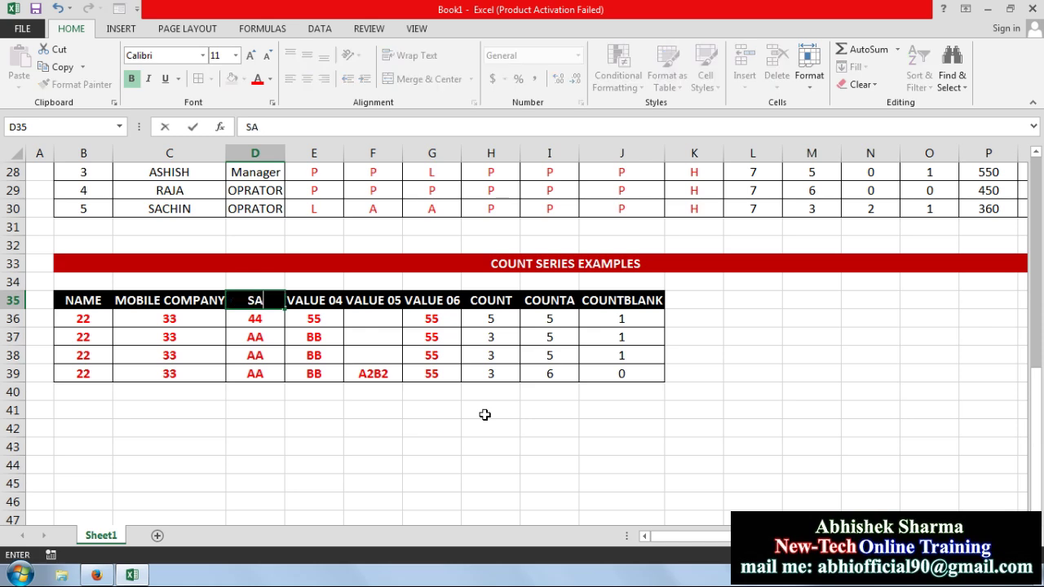
pyautogui.write('LES TARGET')
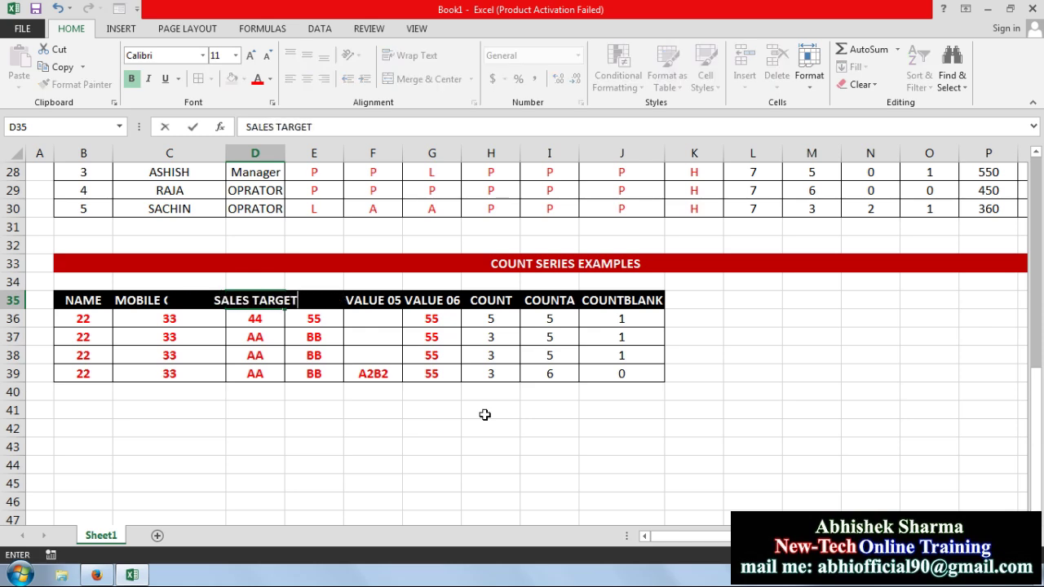
pyautogui.press('Tab')
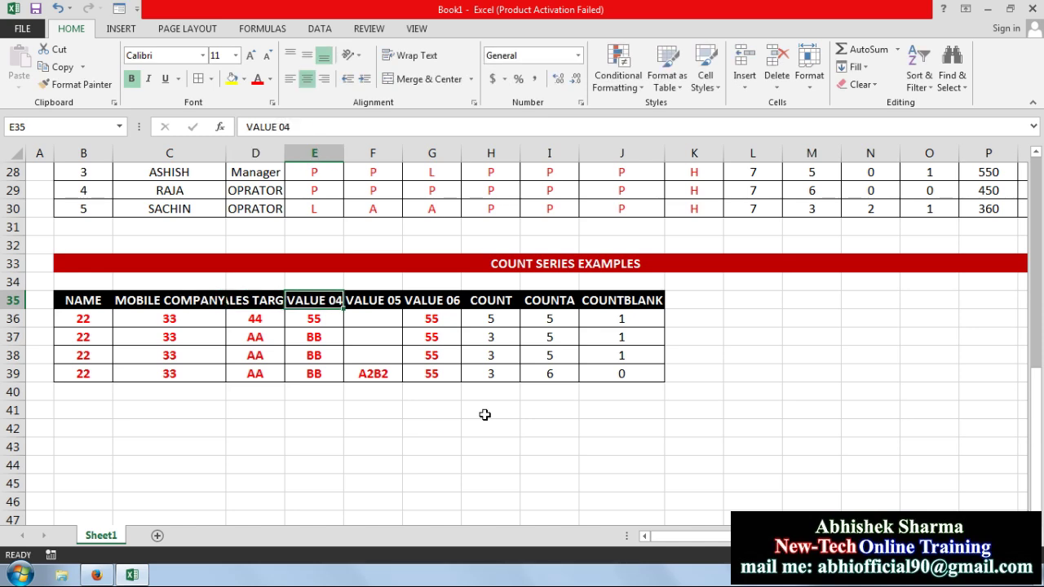
pyautogui.write('SALES QTY.')
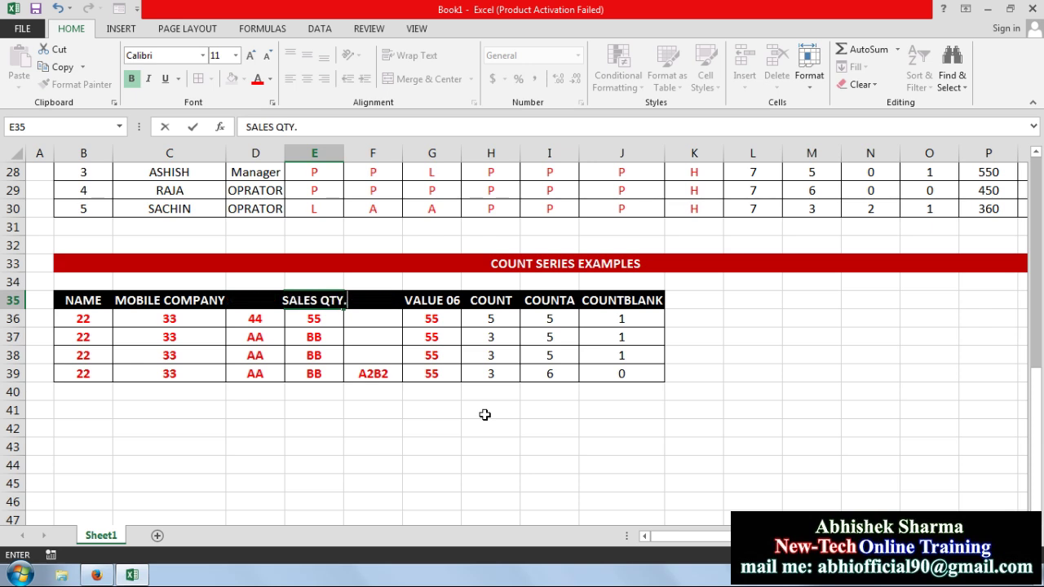
pyautogui.press('Return')
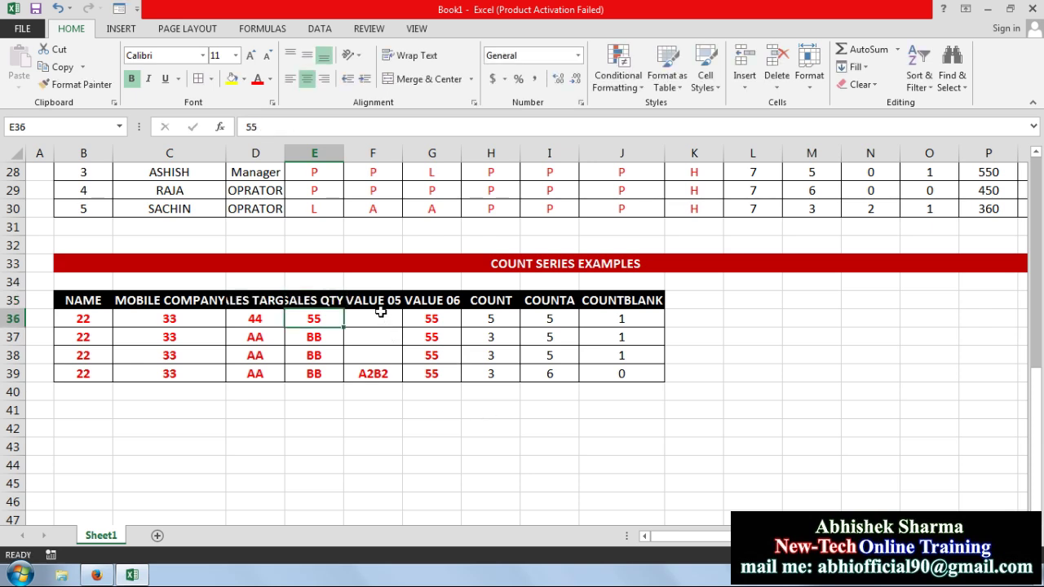
# Clear all contents and formatting from the surplus columns of the third table in F35:K40.
pyautogui.moveTo(375, 300); pyautogui.dragTo(709, 397)
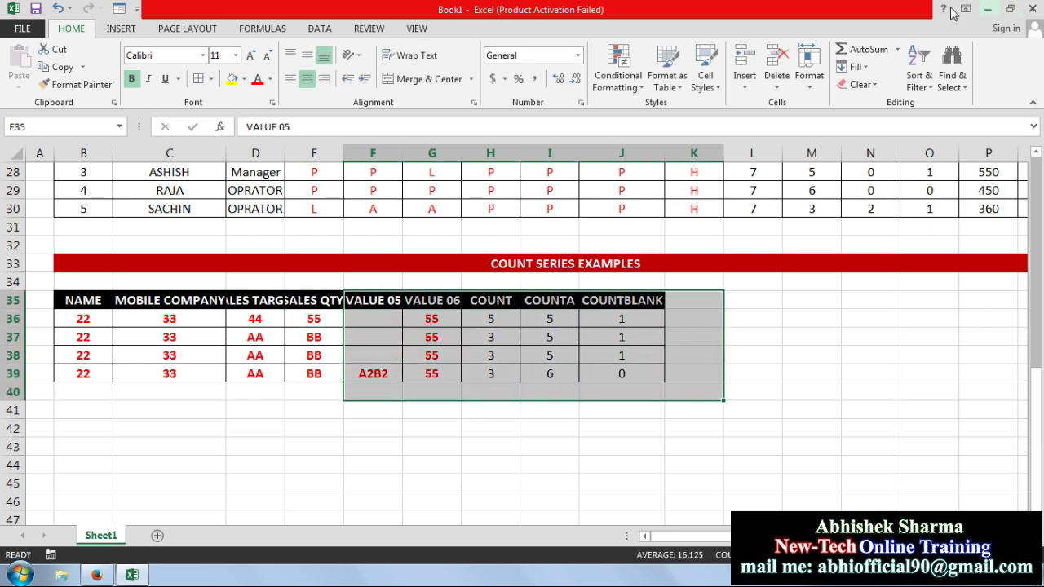
pyautogui.click(860, 84)
pyautogui.click(881, 103)
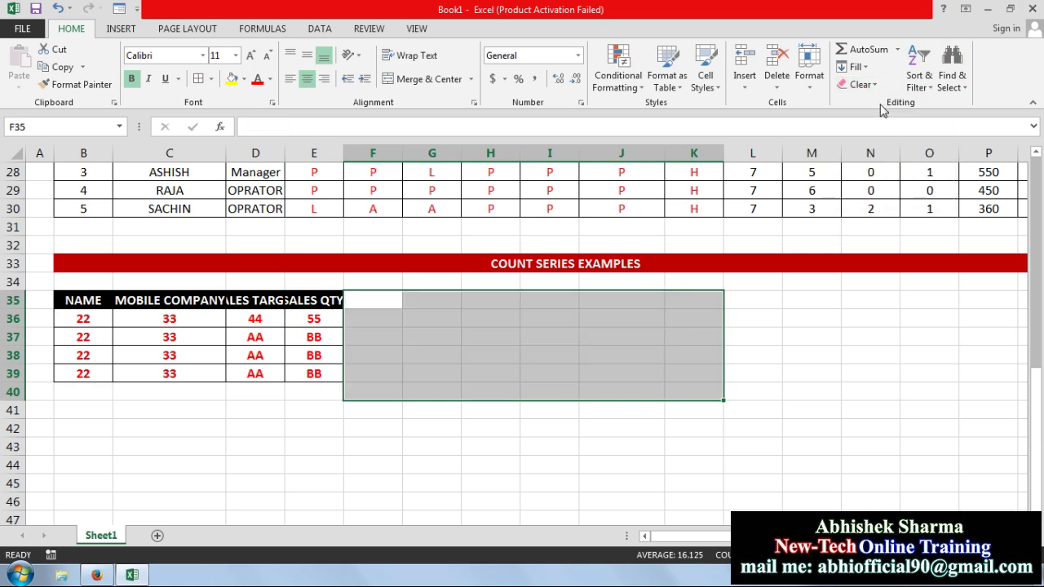
pyautogui.click(399, 519)
# Clear the old sample values and borders from A36:E41, select B36 and dismiss the Internet Download Manager pop-up.
pyautogui.moveTo(325, 319); pyautogui.dragTo(48, 406)
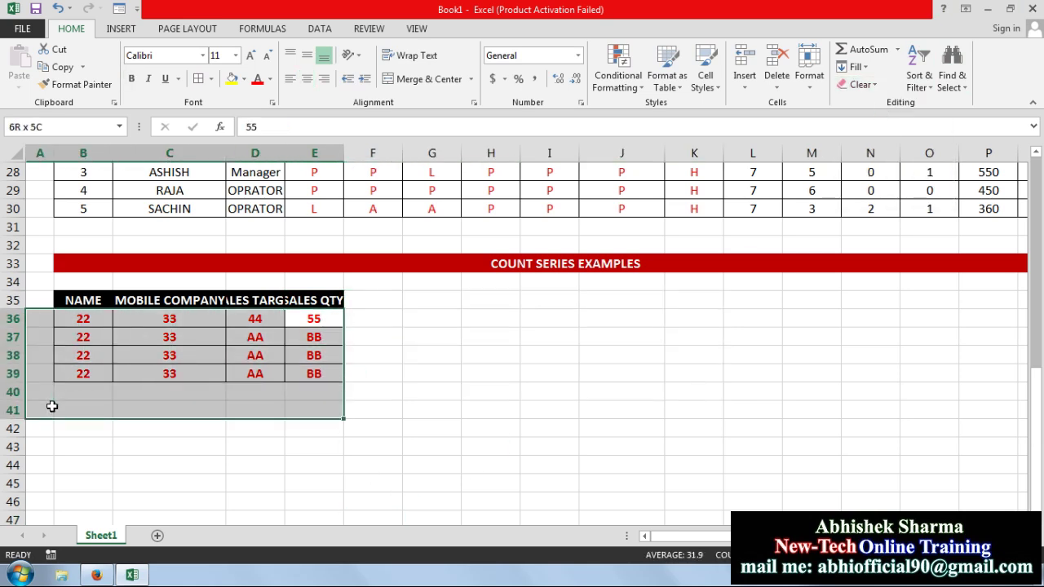
pyautogui.click(860, 84)
pyautogui.click(881, 142)
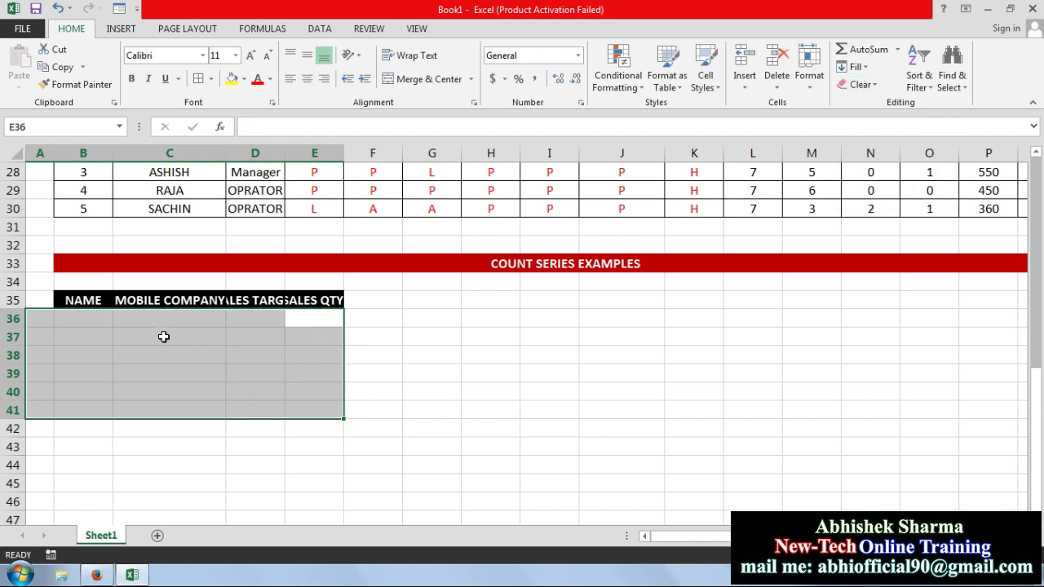
pyautogui.click(94, 320)
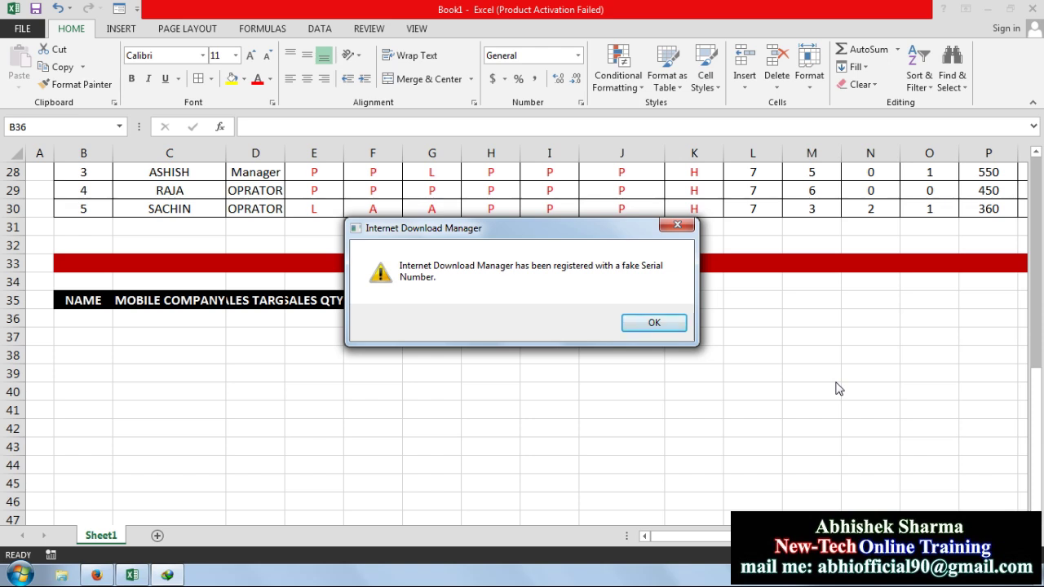
pyautogui.click(673, 226)
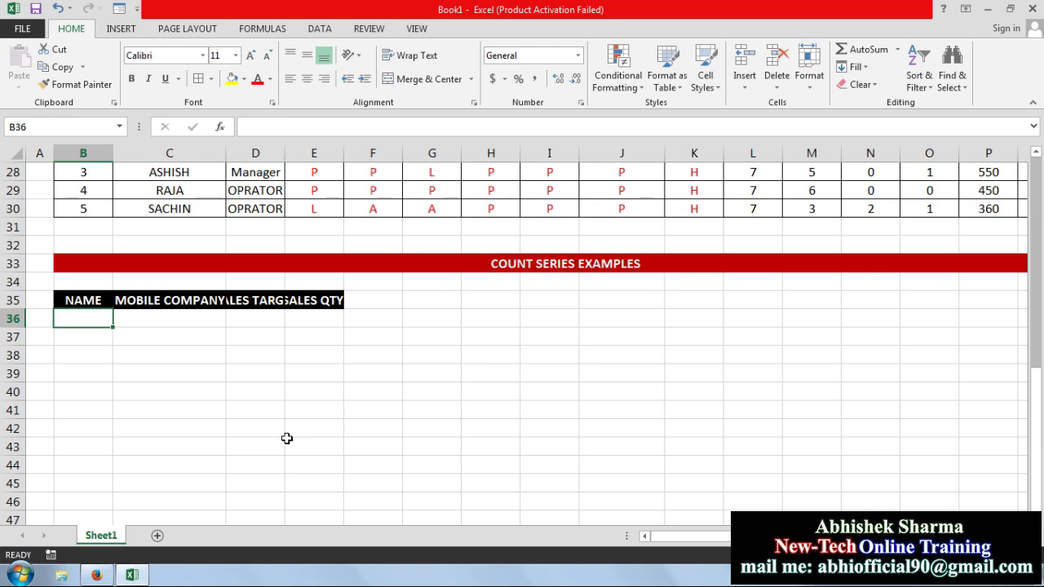
# Enter four salespeople's first names down B36:B39 in the NAME column of the third table.
pyautogui.write('SANDDEP')
pyautogui.press('Return')
pyautogui.write('SU')
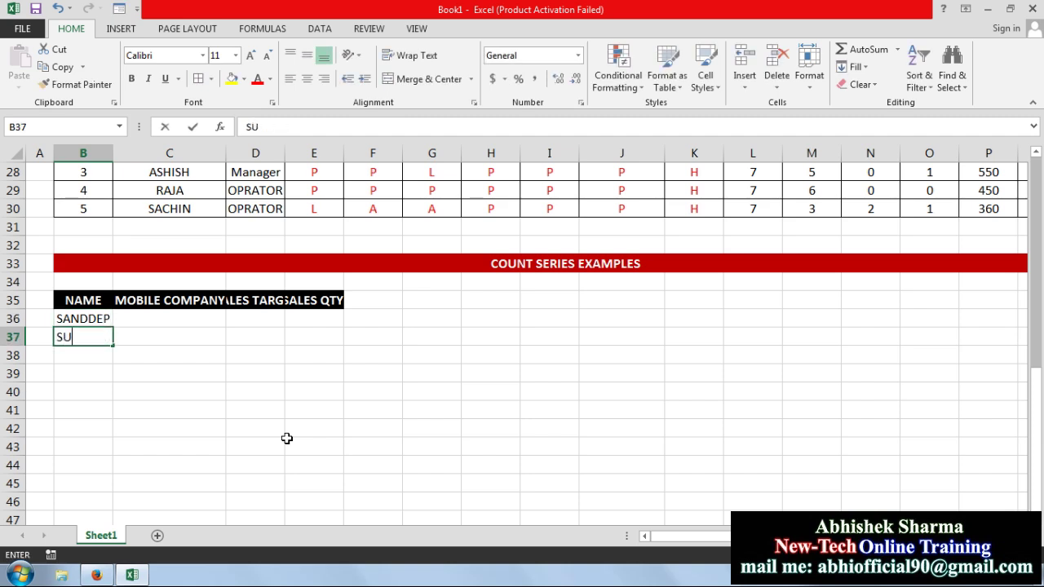
pyautogui.write('DHIR')
pyautogui.press('Return')
pyautogui.write('ASHISH')
pyautogui.press('Return')
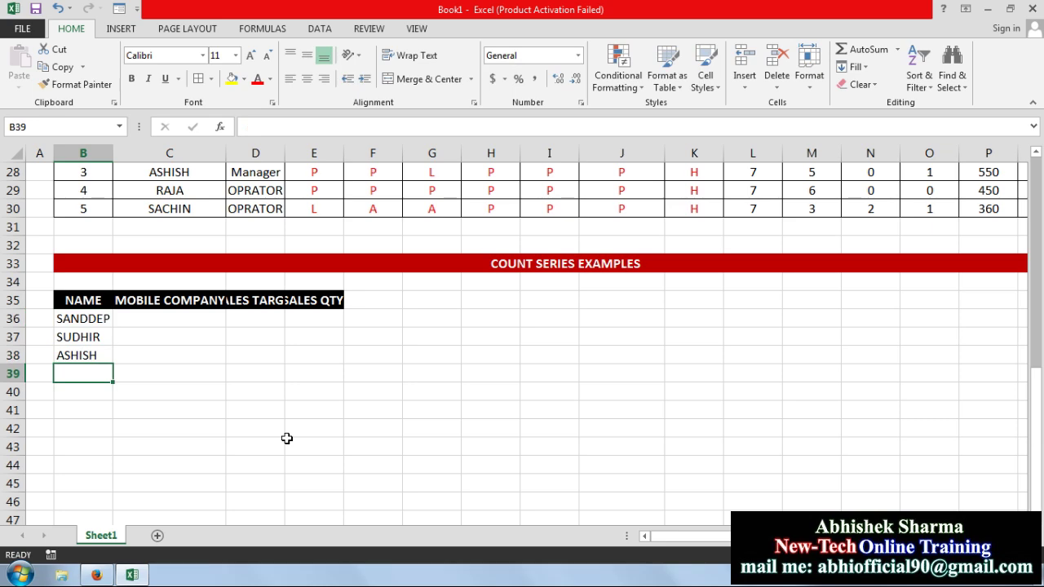
pyautogui.write('RAJA')
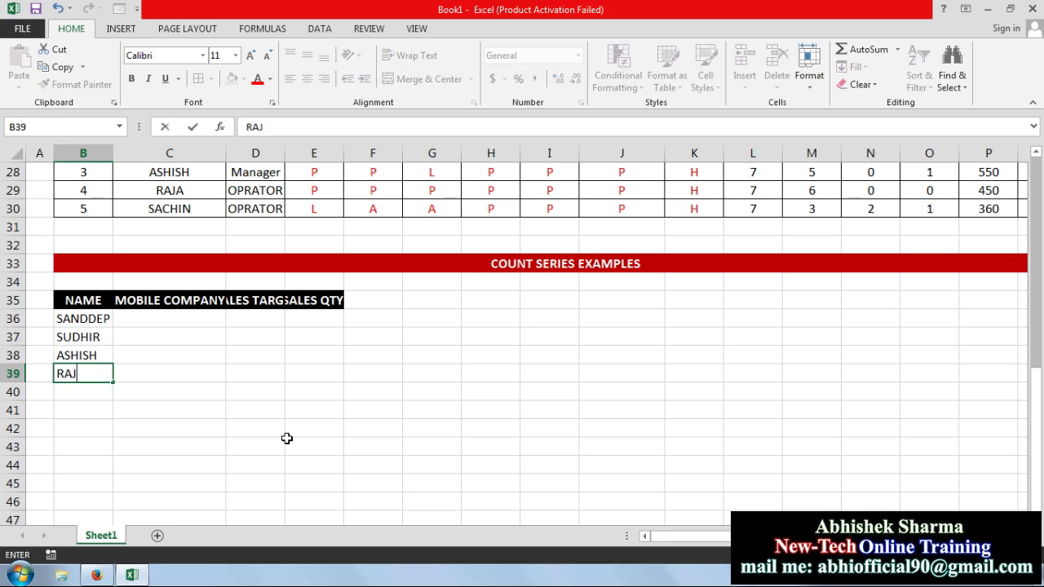
pyautogui.press('Return')
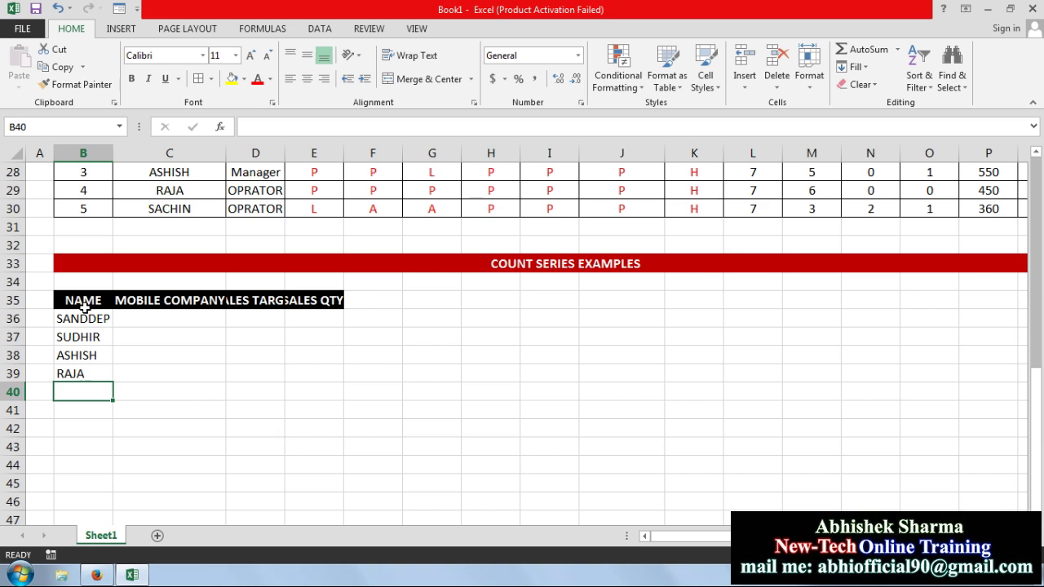
# Widen column C to fit its heading and enter NOKIA, SAMSUNG, BLACKBERRY and APPLE in C36:C39.
pyautogui.click(167, 318)
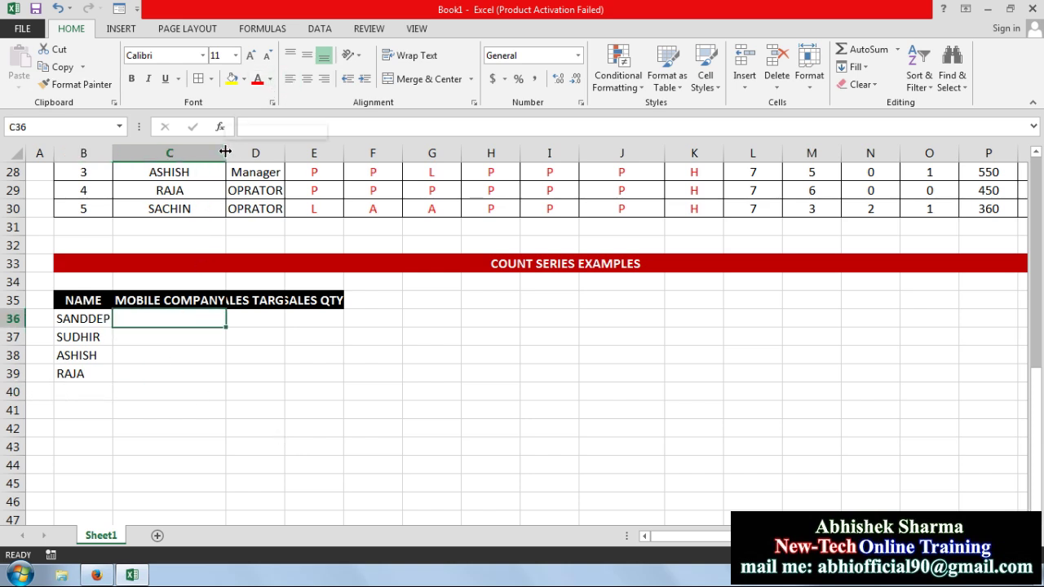
pyautogui.moveTo(226, 154); pyautogui.dragTo(242, 154)
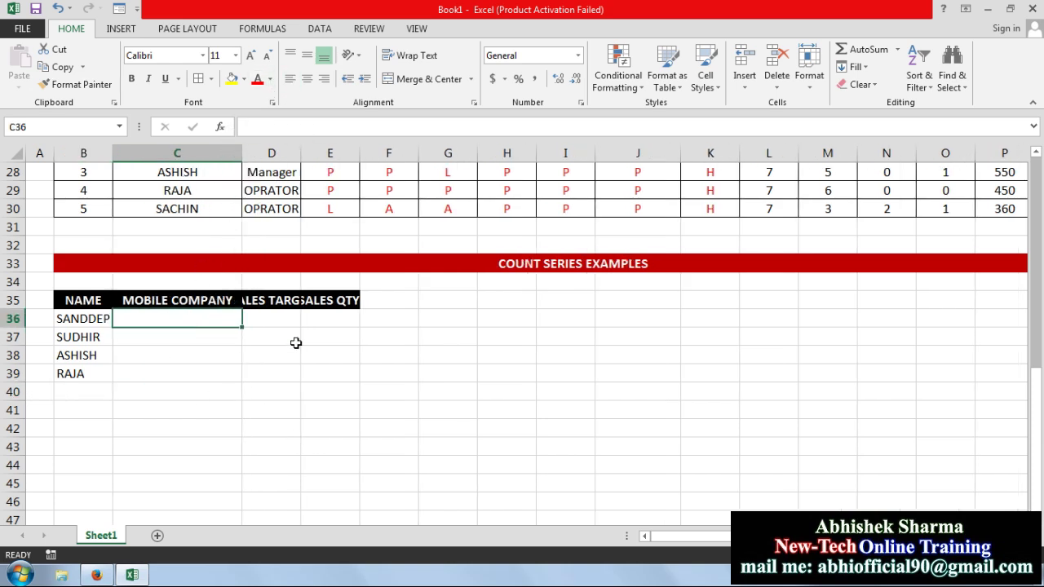
pyautogui.write('NOKIA')
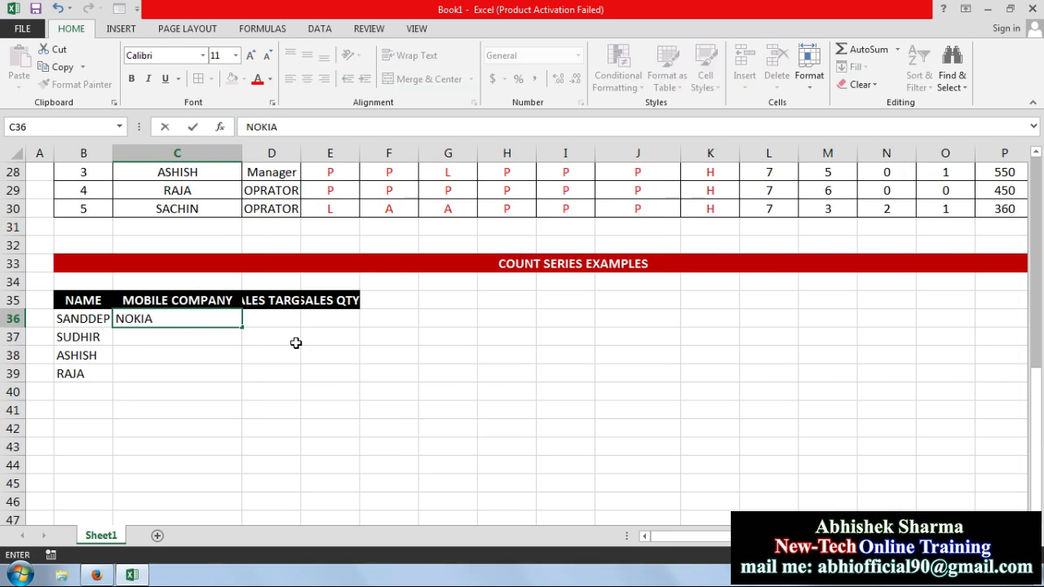
pyautogui.press('Return')
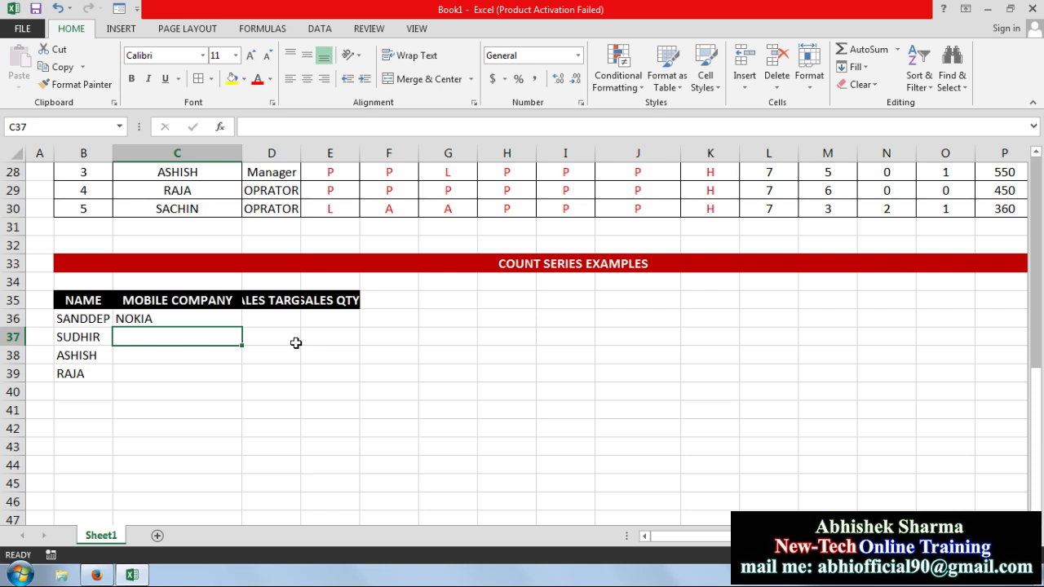
pyautogui.write('SAMSUNG')
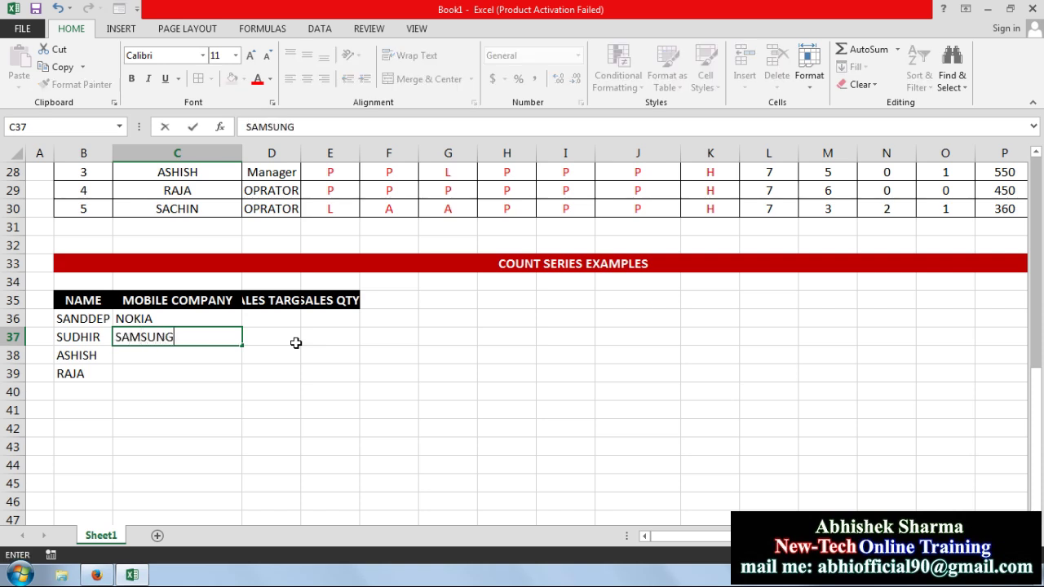
pyautogui.press('Return')
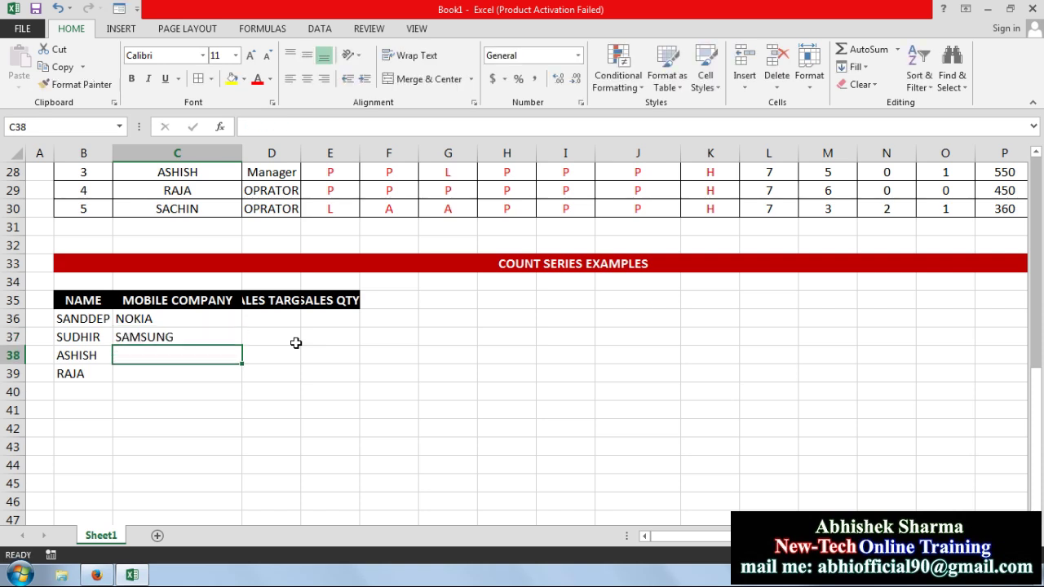
pyautogui.write('BLACKBERRY')
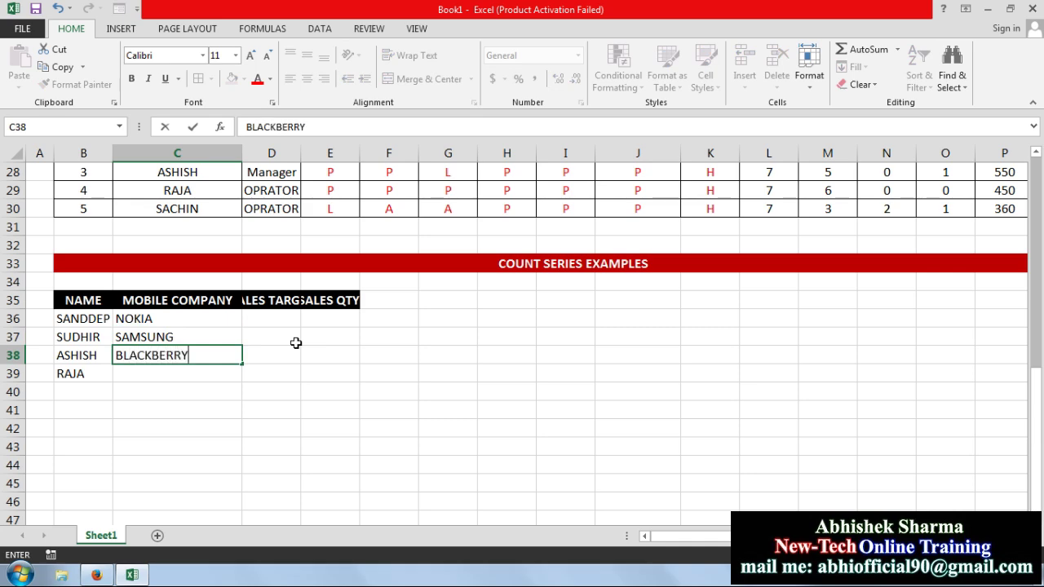
pyautogui.press('Return')
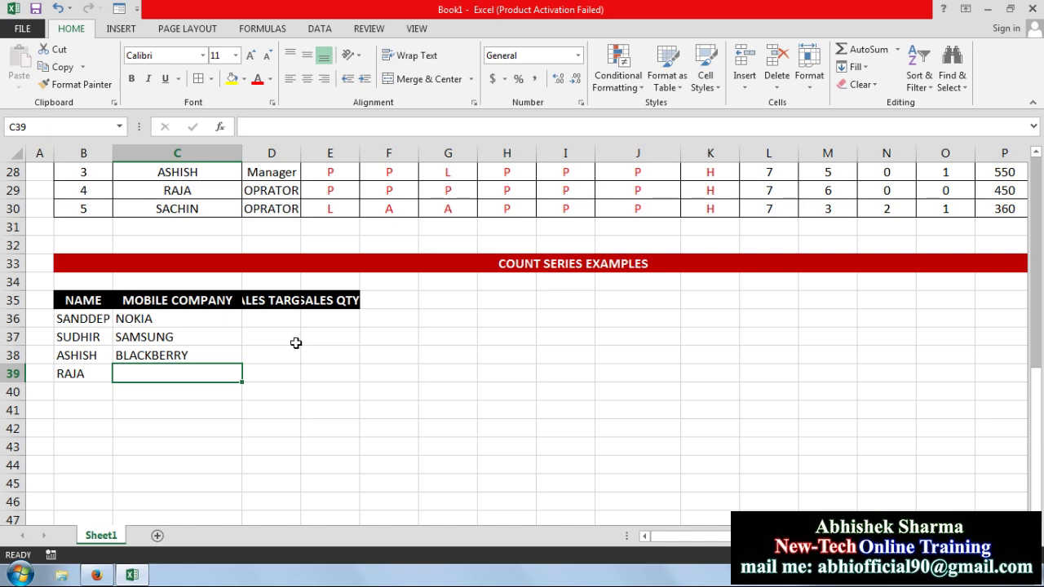
pyautogui.write('APPLE')
pyautogui.press('Return')
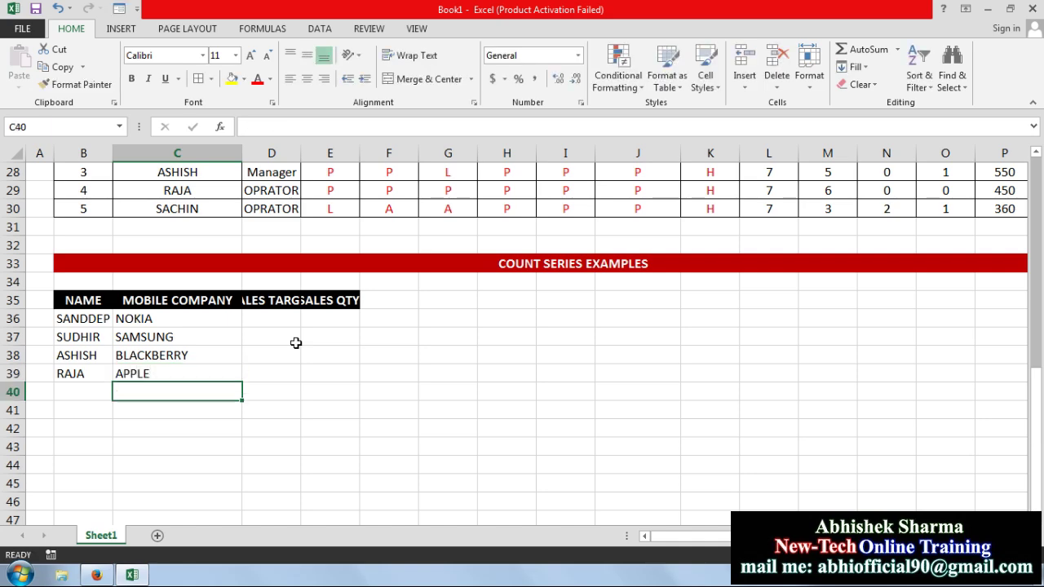
# Repeat the first salesperson's name in B40.
pyautogui.click(81, 392)
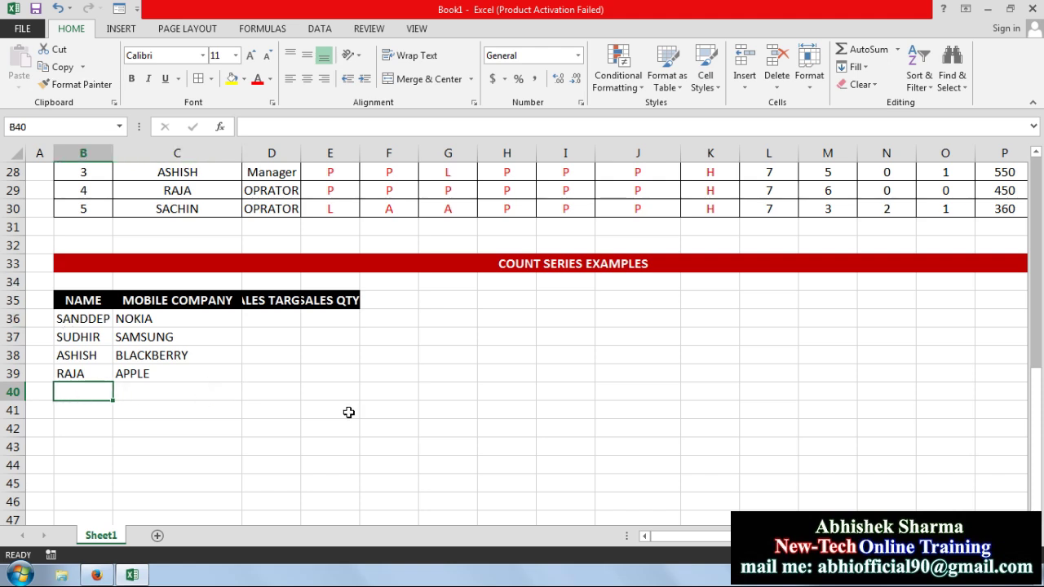
pyautogui.write('SA')
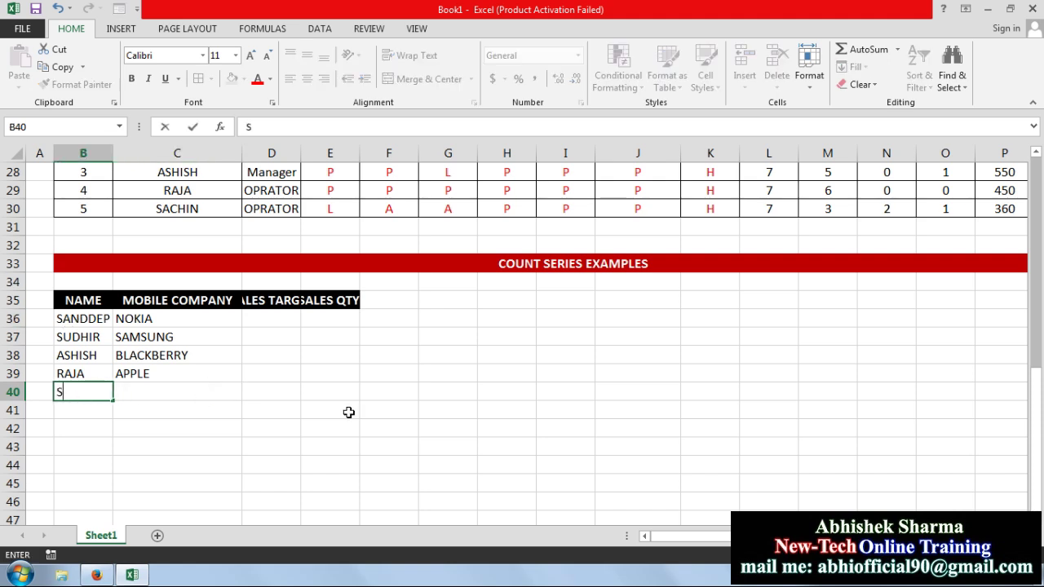
pyautogui.press('Tab')
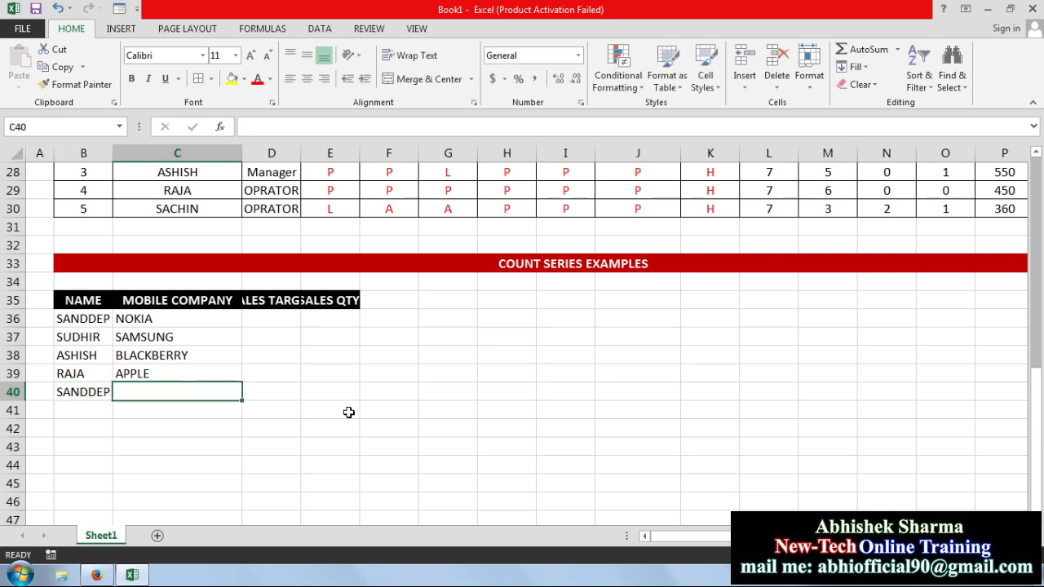
# Correct the misspelled first name in B36 by replacing its second D with E.
pyautogui.doubleClick(90, 318)
pyautogui.press('BackSpace')
pyautogui.write('E')
pyautogui.press('Return')
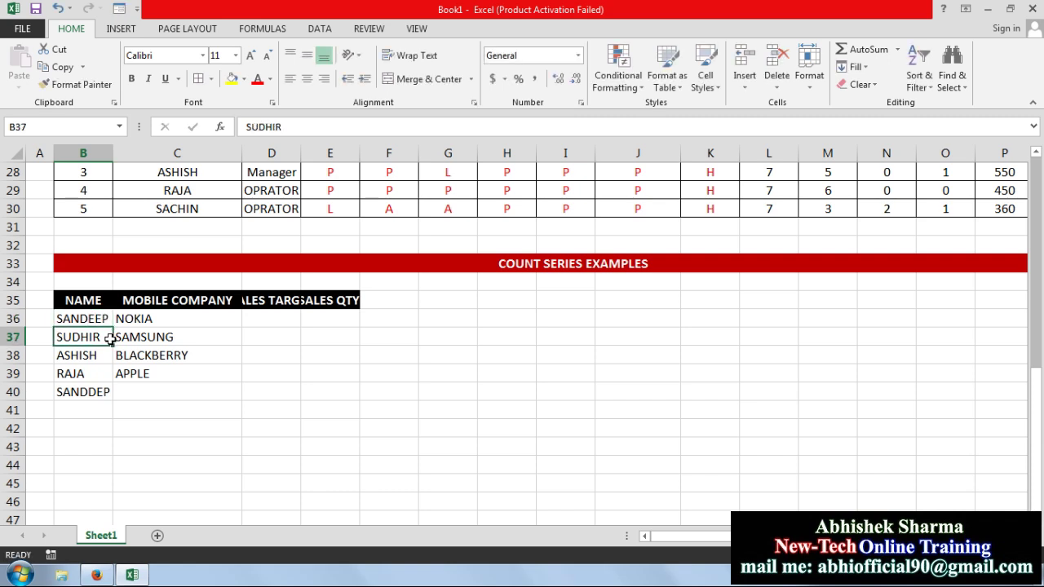
# Enter the correctly spelled name from B36 in B40, with NOKIA as its mobile company in C40.
pyautogui.click(74, 394)
pyautogui.write('SAN')
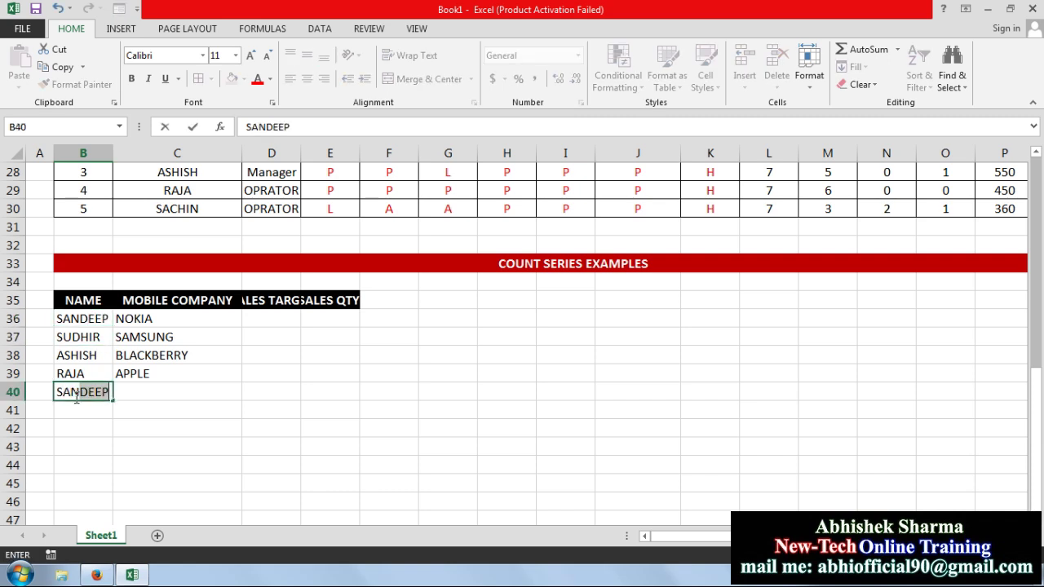
pyautogui.press('Return')
pyautogui.press('Up')
pyautogui.press('Right')
pyautogui.write('N')
pyautogui.press('Return')
# Fill row 41 with the name from B37 and SAMSUNG, and row 42 with the name from B39 and APPLE.
pyautogui.press('Left')
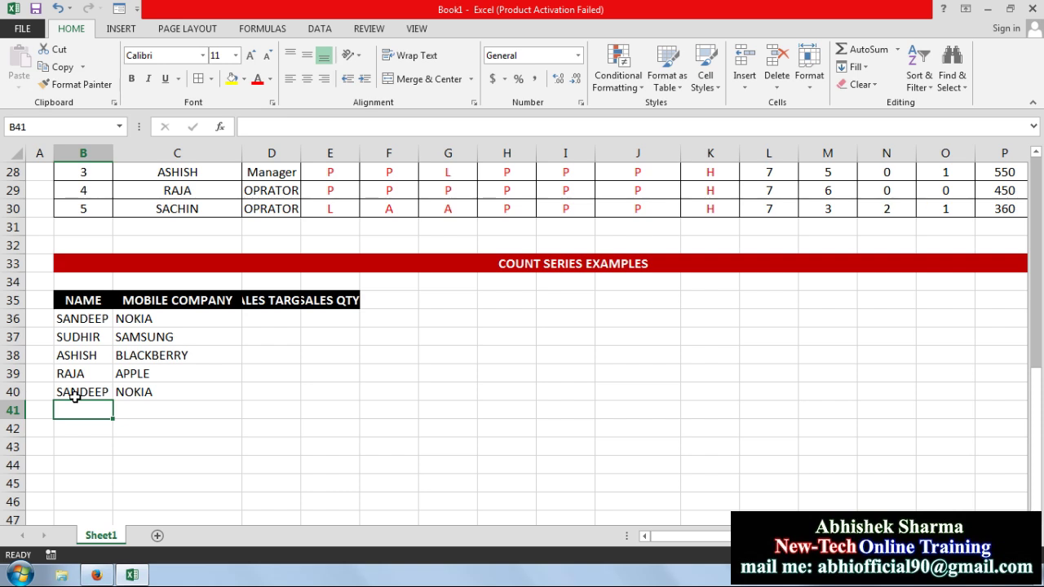
pyautogui.write('SIU')
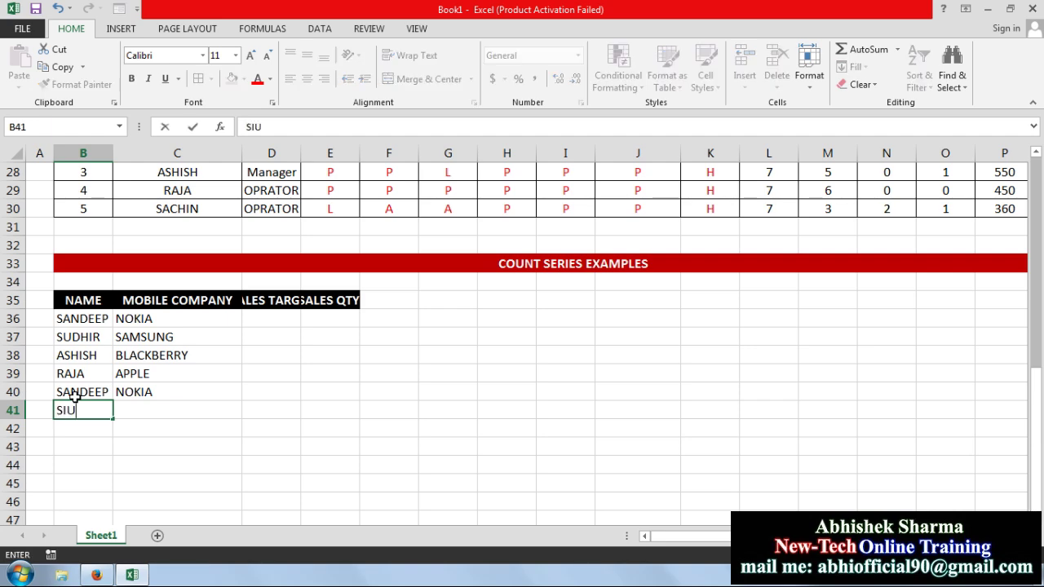
pyautogui.write('UDHIR')
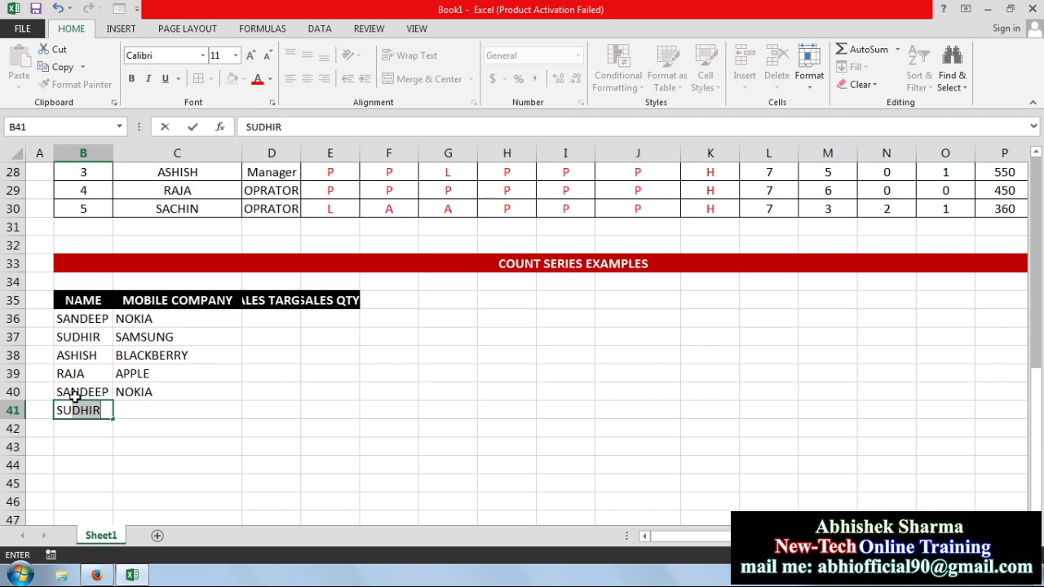
pyautogui.press('Tab')
pyautogui.write('S')
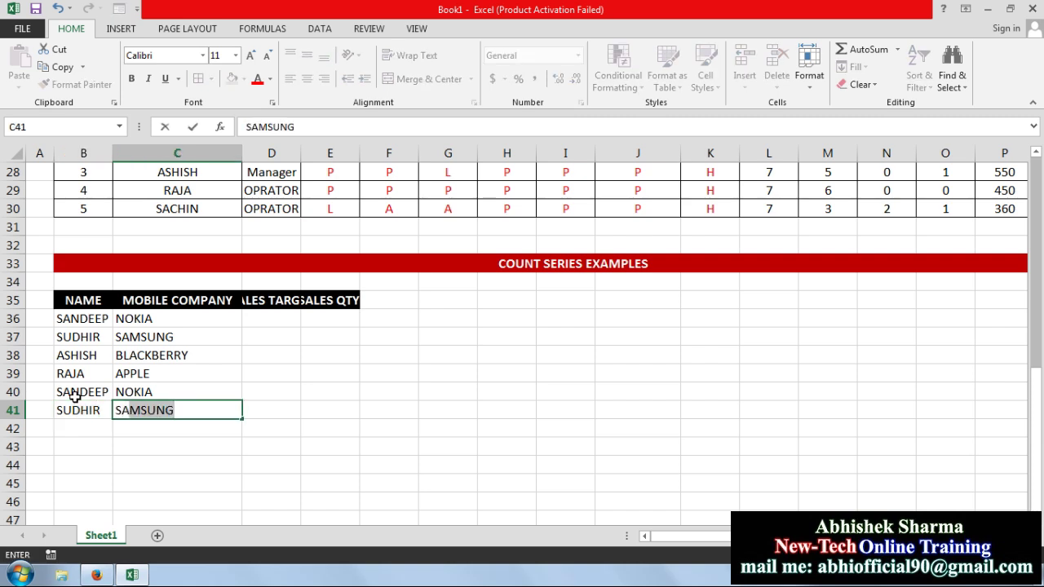
pyautogui.press('Return')
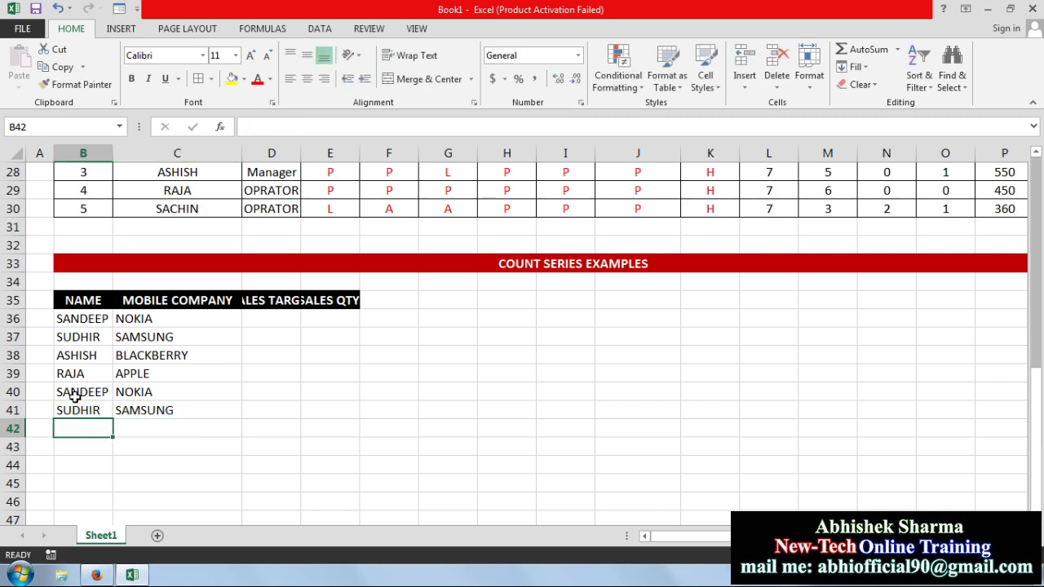
pyautogui.write('RA')
pyautogui.press('Tab')
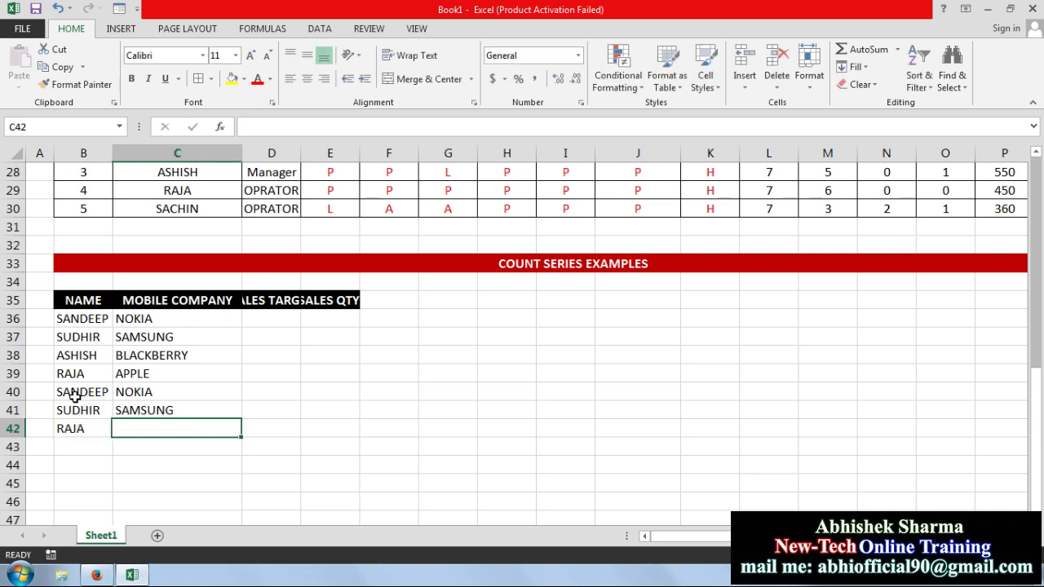
pyautogui.write('A')
pyautogui.press('Return')
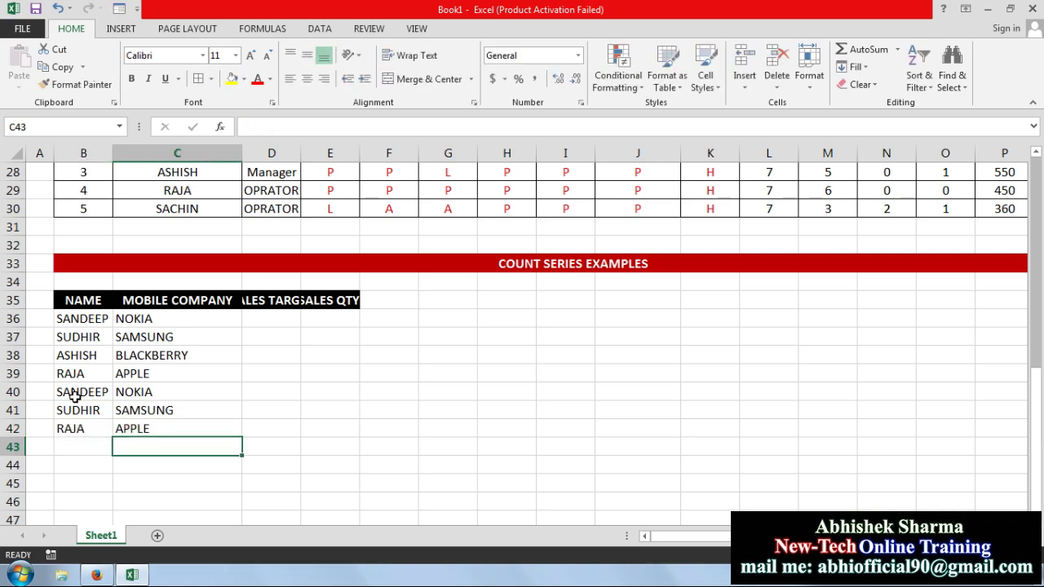
# Fill row 43 with the name from B36 and NOKIA, and row 44 with the name from B37 and SAMSUNG.
pyautogui.press('Left')
pyautogui.write('S')
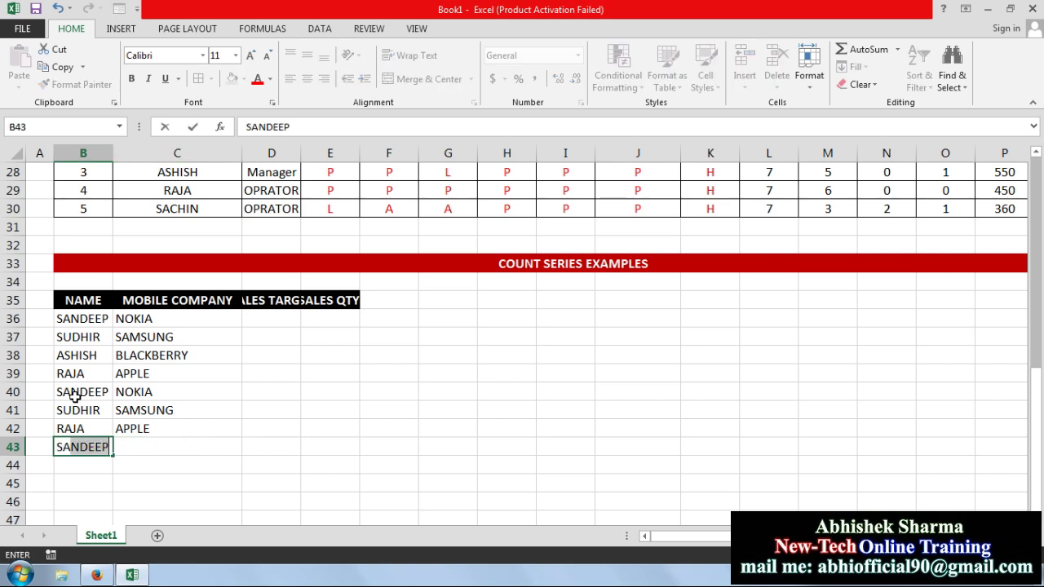
pyautogui.press('Tab')
pyautogui.write('N')
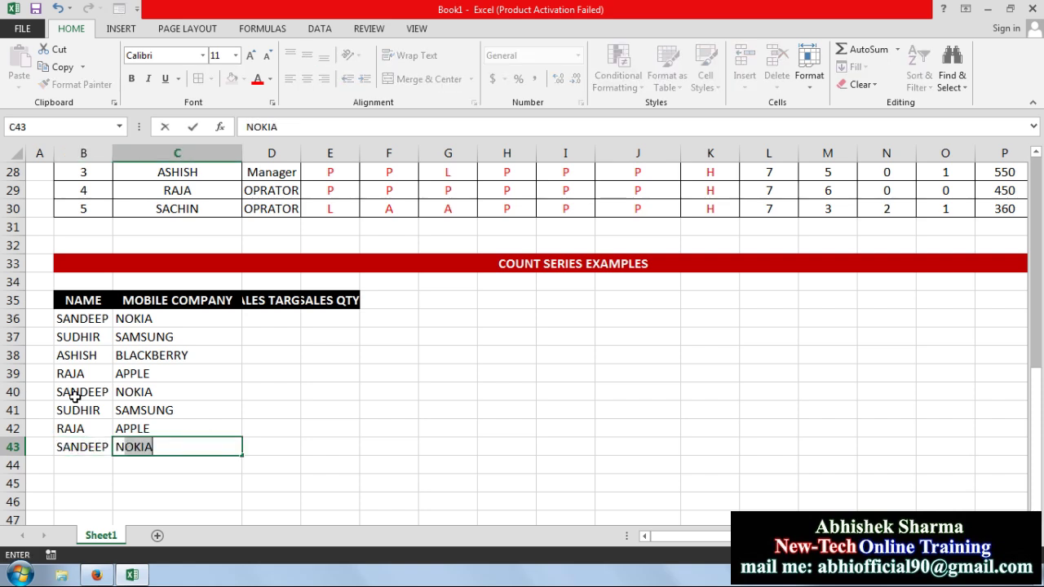
pyautogui.press('Return')
pyautogui.write('SU')
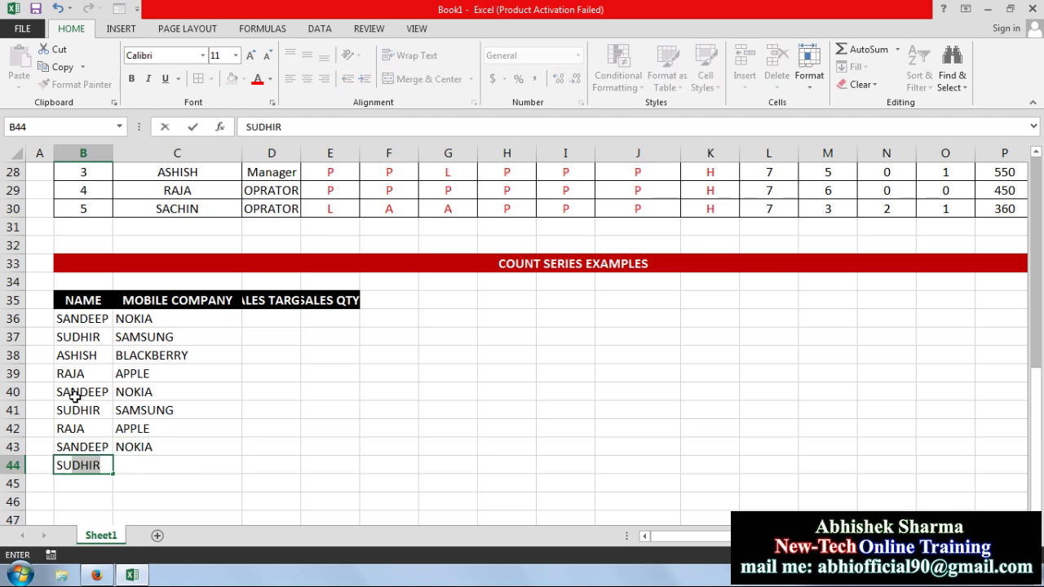
pyautogui.press('Tab')
pyautogui.write('S')
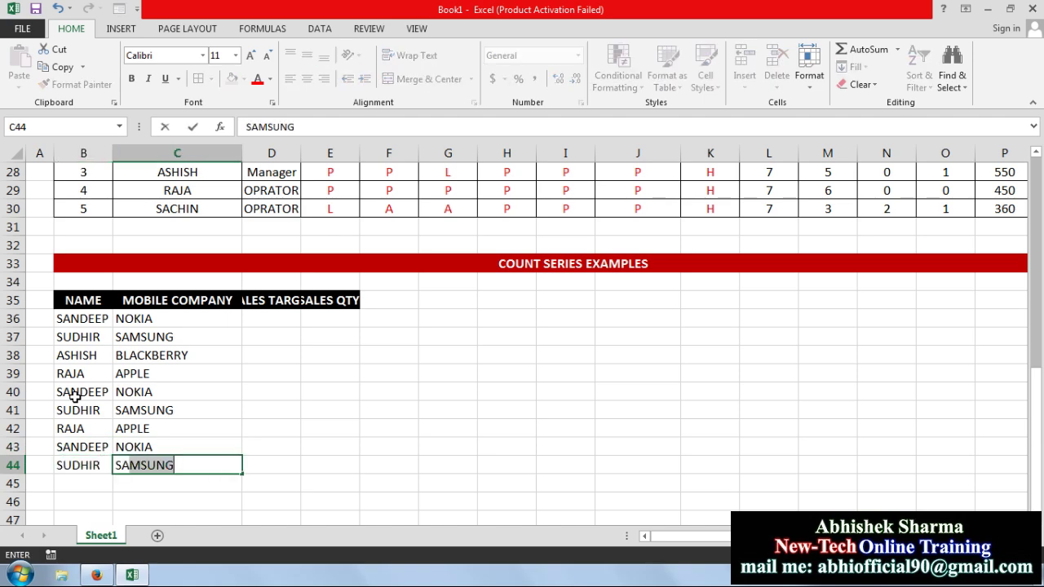
pyautogui.write('A')
pyautogui.press('Return')
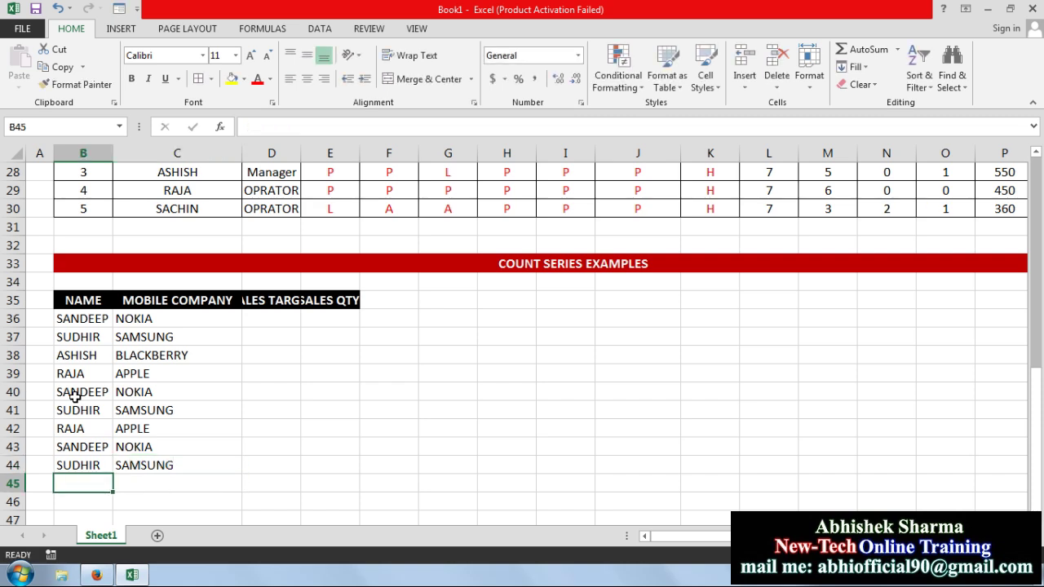
# Add a last row with the name from B36 in B45 and NOKIA in C45.
pyautogui.write('SA')
pyautogui.press('Tab')
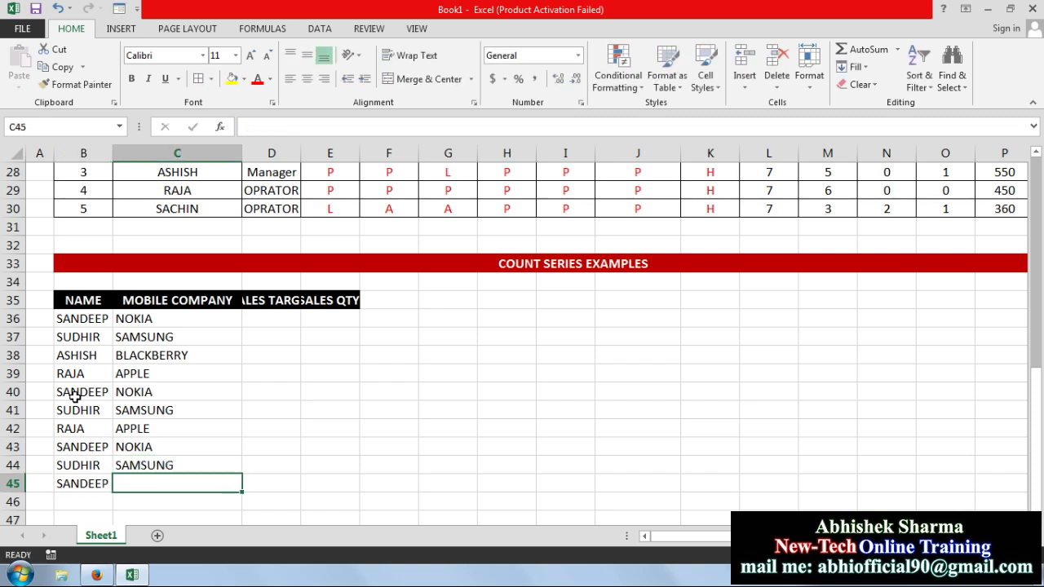
pyautogui.write('NOKIA')
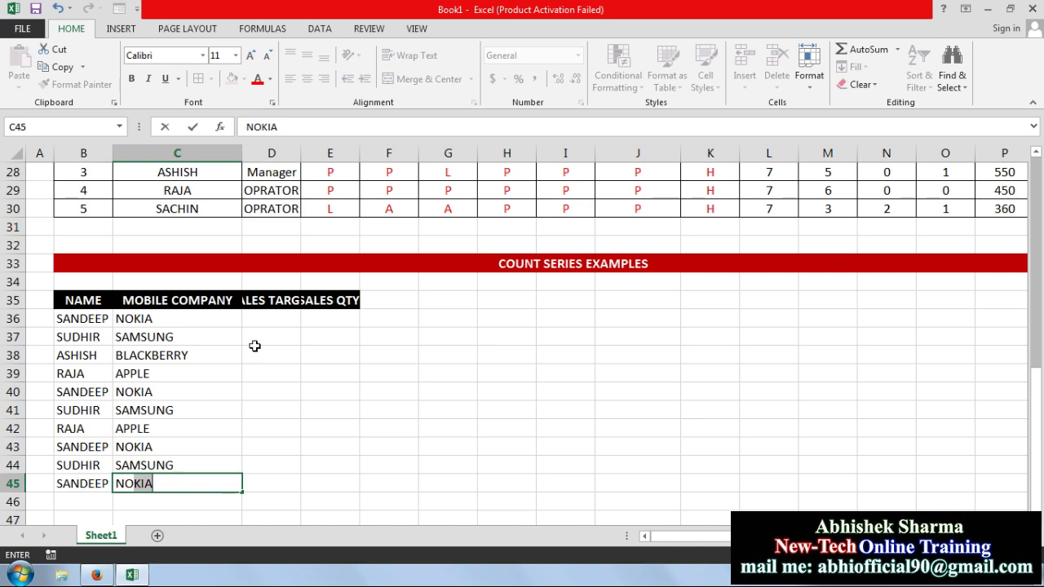
pyautogui.click(256, 339)
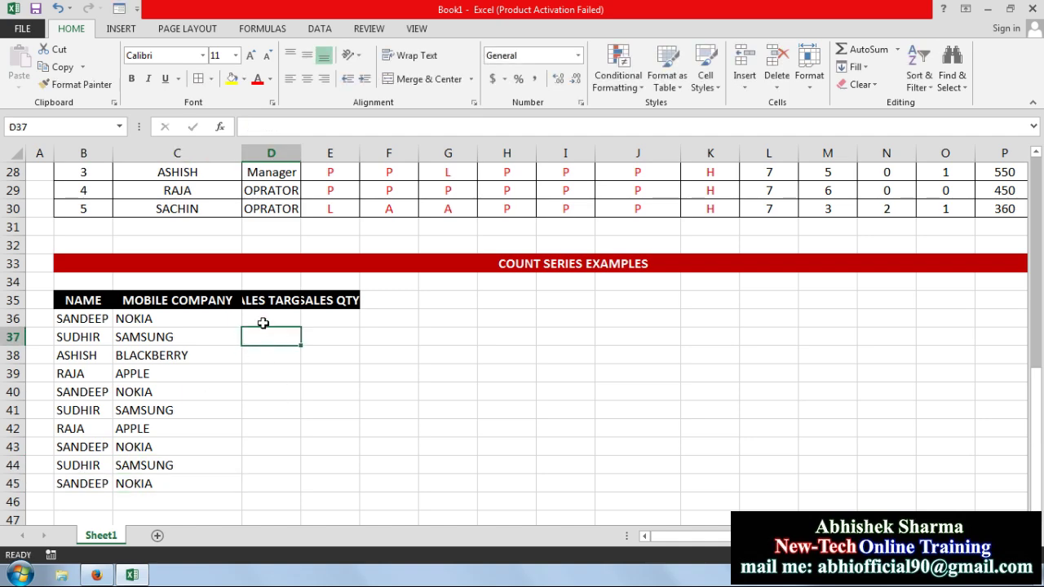
# AutoFit columns D and E to show the SALES TARGET and SALES QTY. headings fully, and select D36.
pyautogui.doubleClick(299, 153)
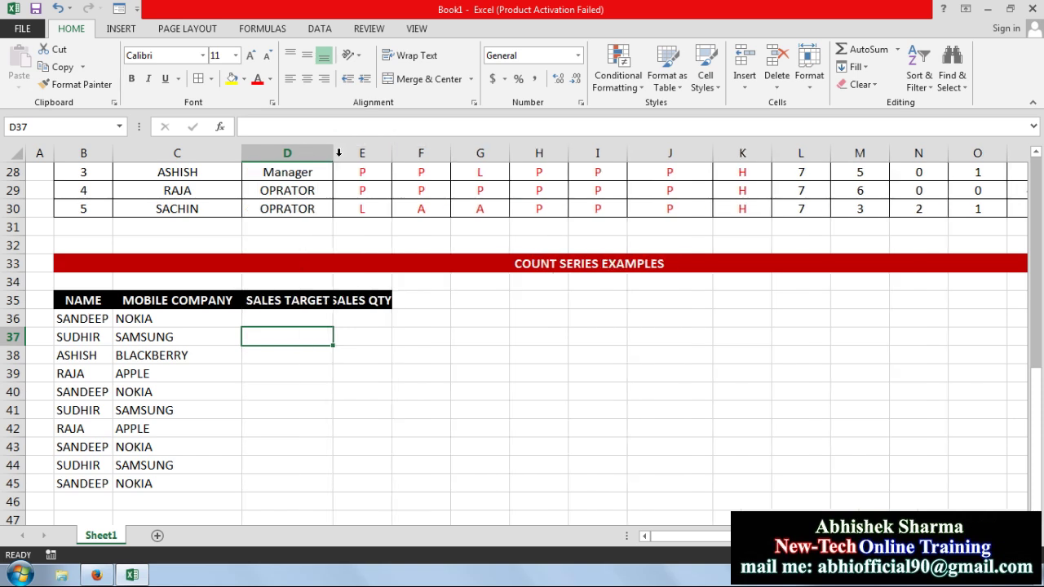
pyautogui.doubleClick(391, 152)
pyautogui.click(293, 313)
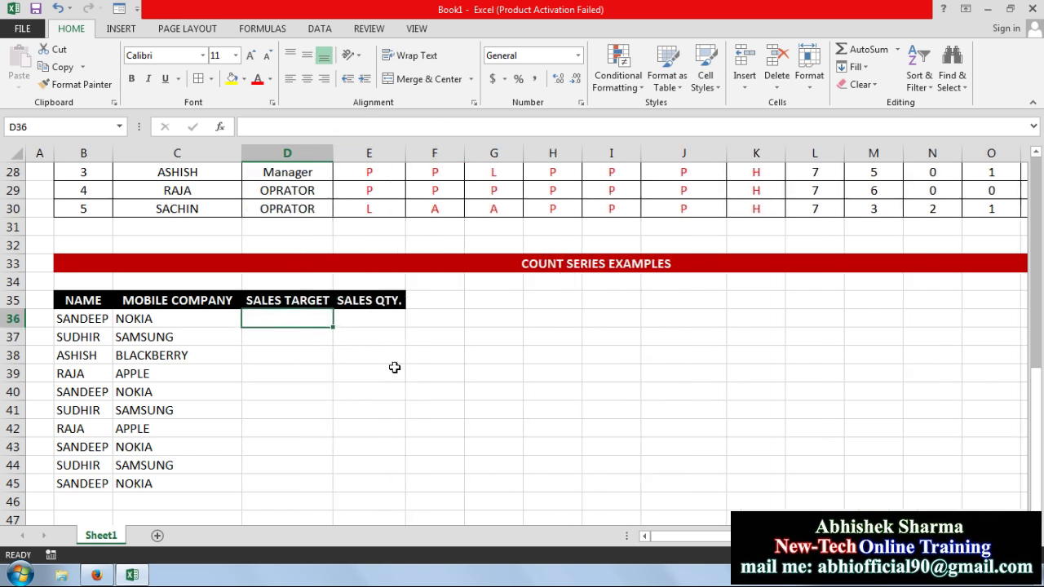
# Enter 35 as the SALES TARGET in every data row, from D36 to D45.
pyautogui.write('35')
pyautogui.press('Return')
pyautogui.moveTo(307, 319); pyautogui.dragTo(297, 485)
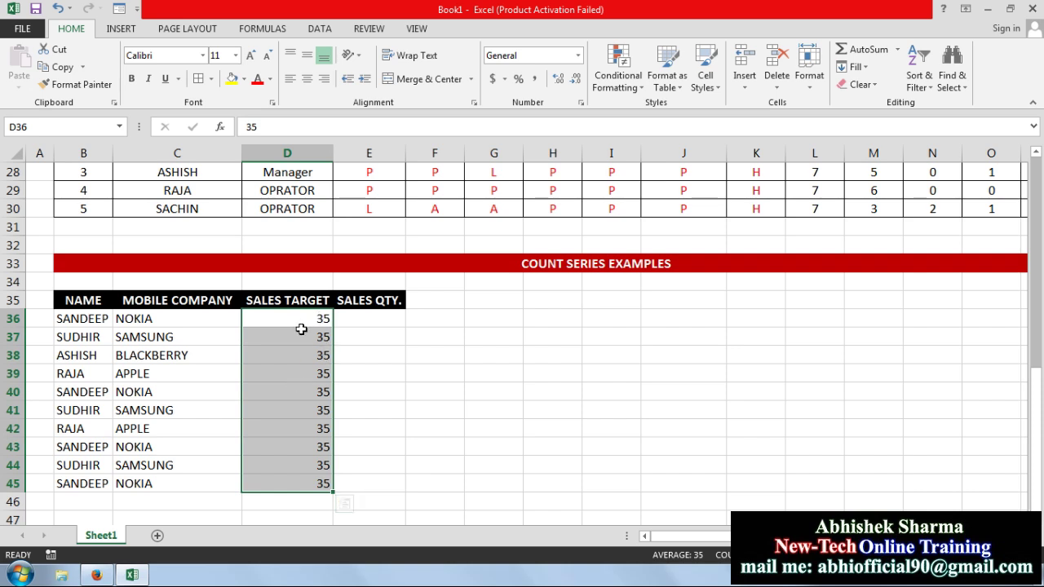
# Enter the SALES QTY. values 20, 30, 45 and 25 in cells E36 to E39.
pyautogui.click(381, 320)
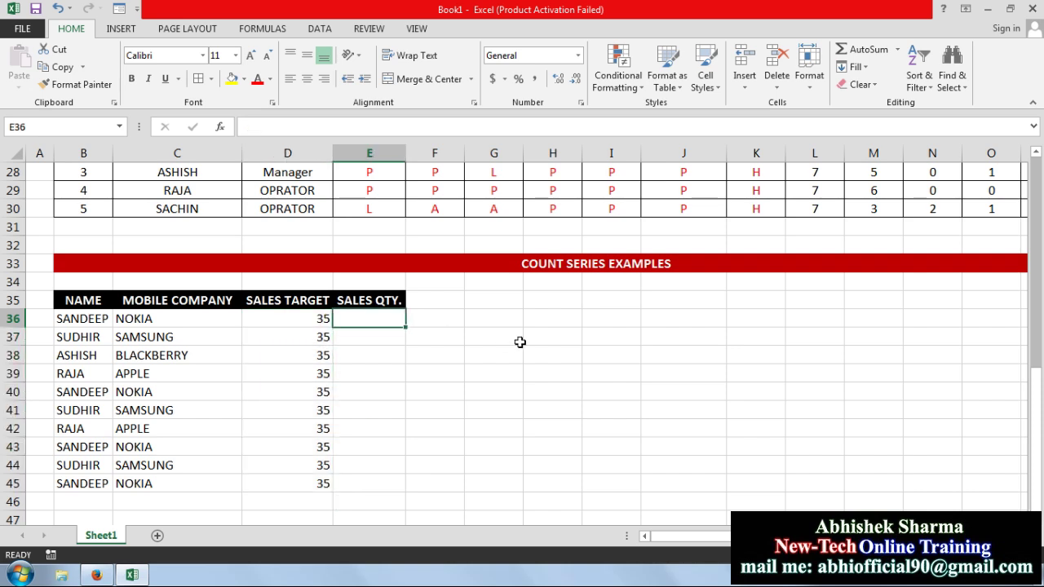
pyautogui.write('20')
pyautogui.press('Return')
pyautogui.write('30')
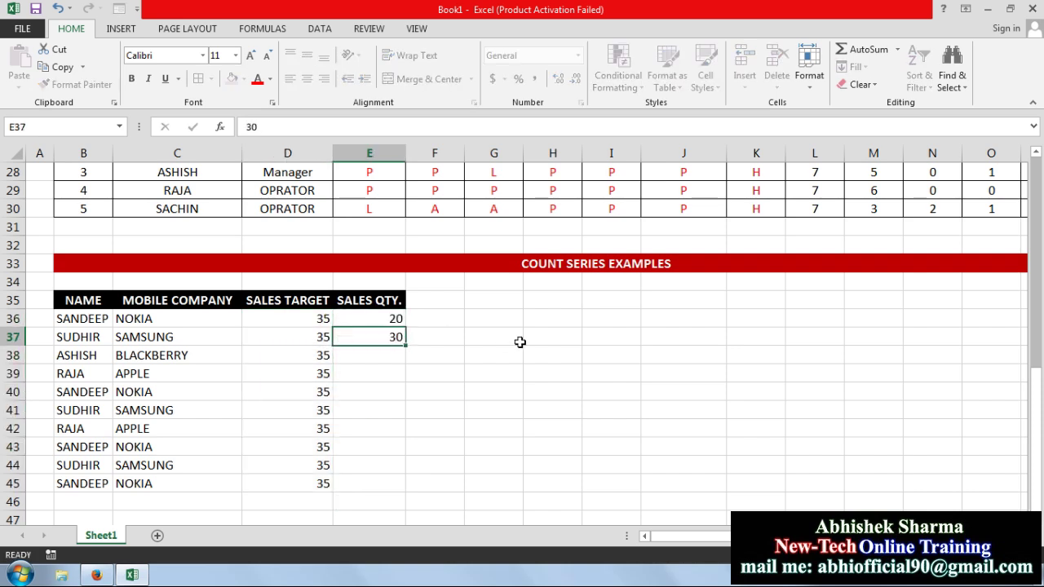
pyautogui.press('Return')
pyautogui.write('45')
pyautogui.press('Return')
pyautogui.write('2')
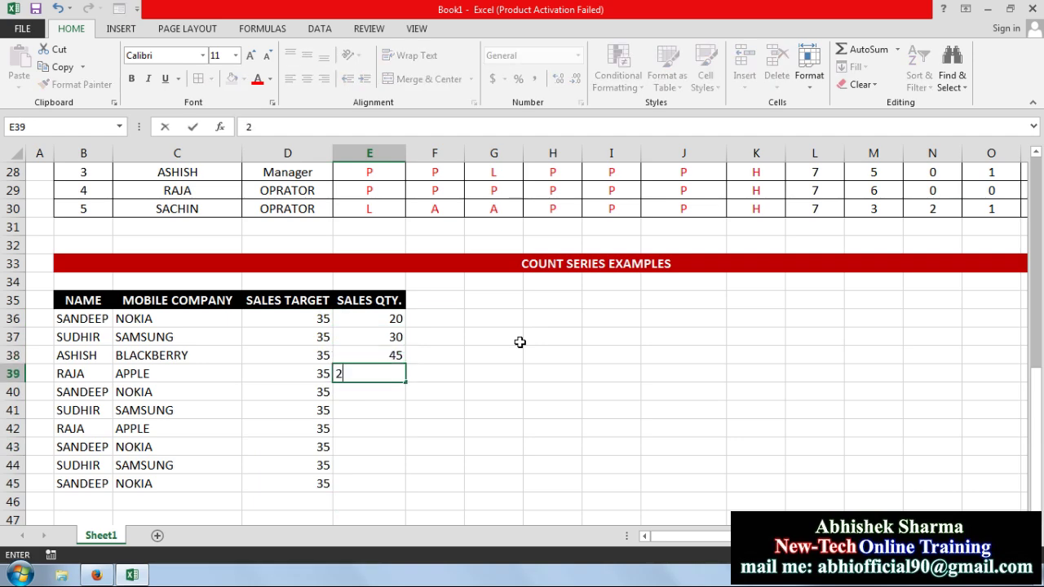
pyautogui.write('5')
pyautogui.press('Return')
# Enter the remaining SALES QTY. values 63, 33, 32, 36, 38 and 32 in cells E40 to E45.
pyautogui.write('63')
pyautogui.press('Return')
pyautogui.write('33')
pyautogui.press('Return')
pyautogui.write('32')
pyautogui.press('Return')
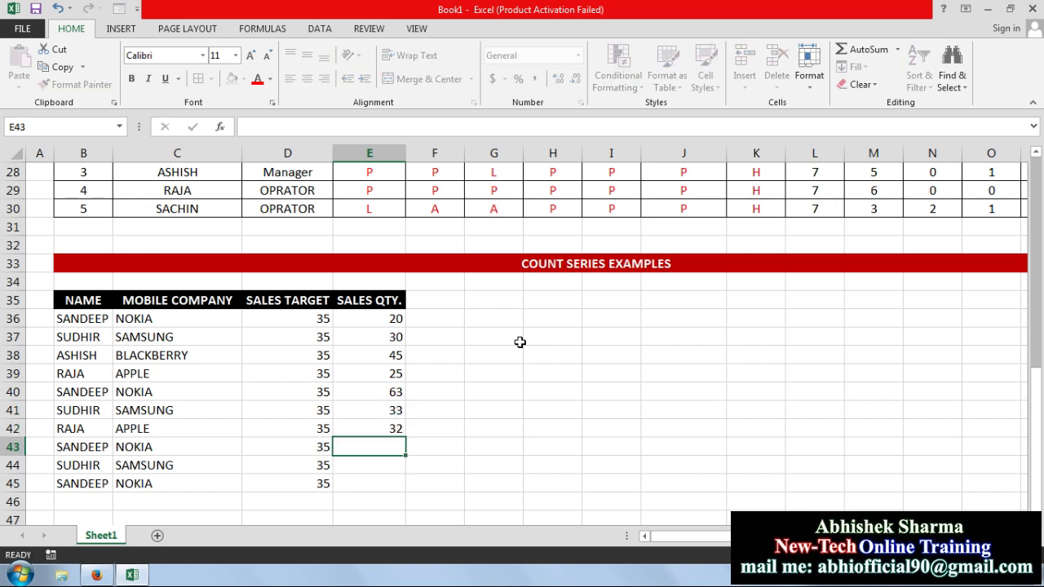
pyautogui.write('36')
pyautogui.press('Return')
pyautogui.write('38')
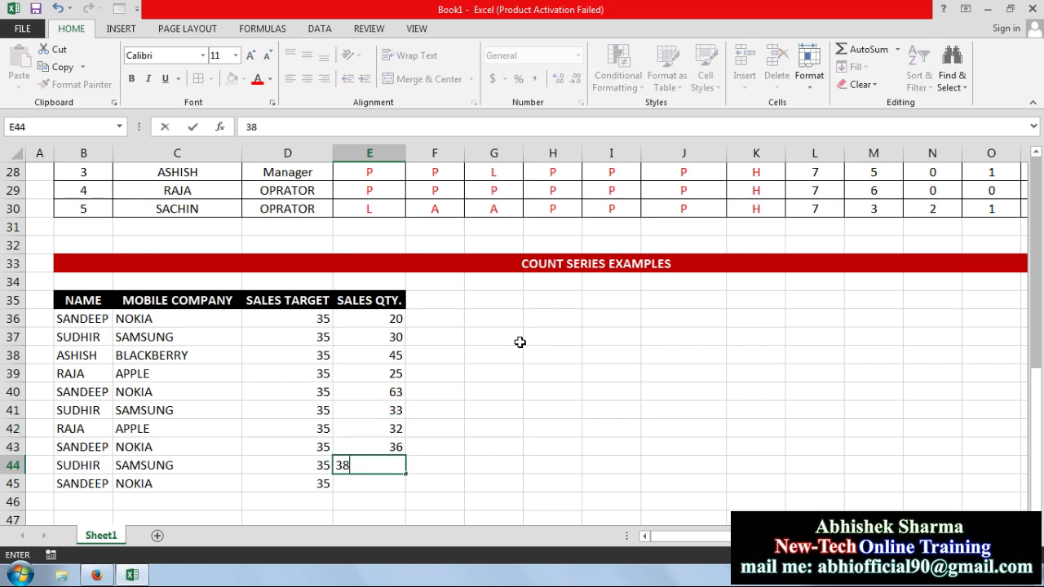
pyautogui.press('Return')
pyautogui.write('32')
pyautogui.press('Return')
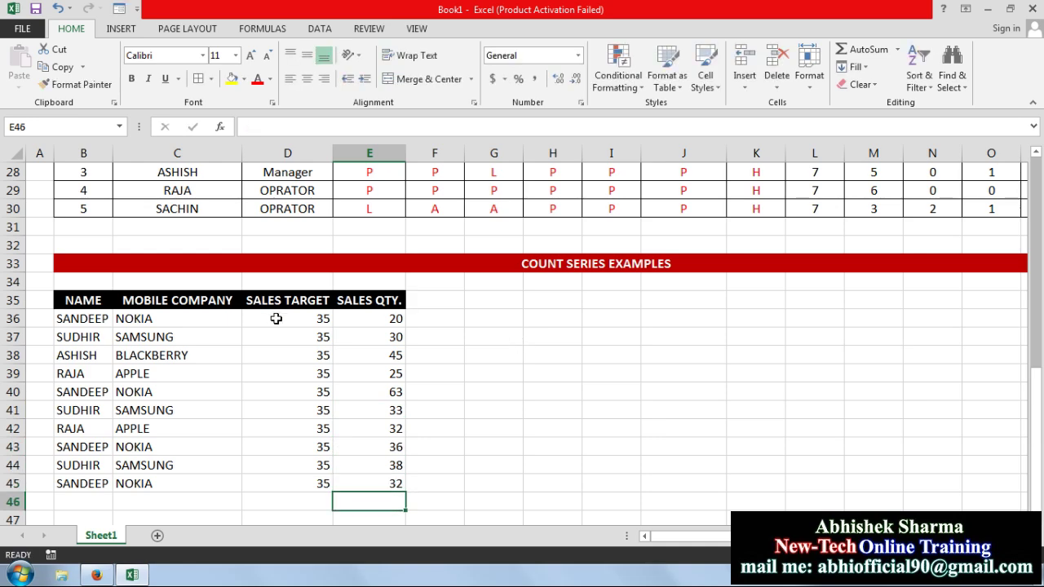
# Center the contents of the sales table B35:E45 and apply borders to all its cells.
pyautogui.moveTo(378, 484); pyautogui.dragTo(55, 300)
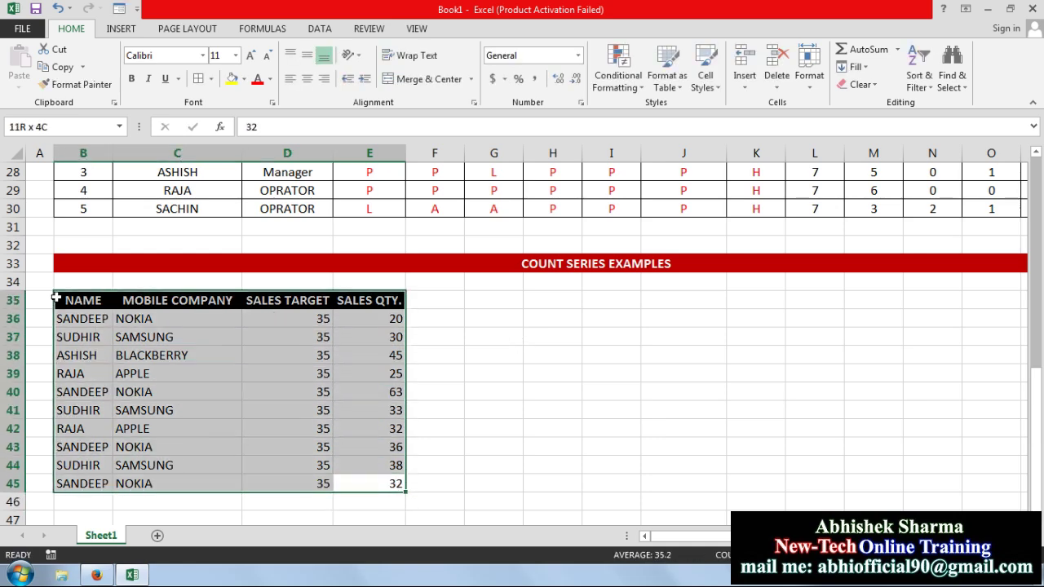
pyautogui.click(308, 79)
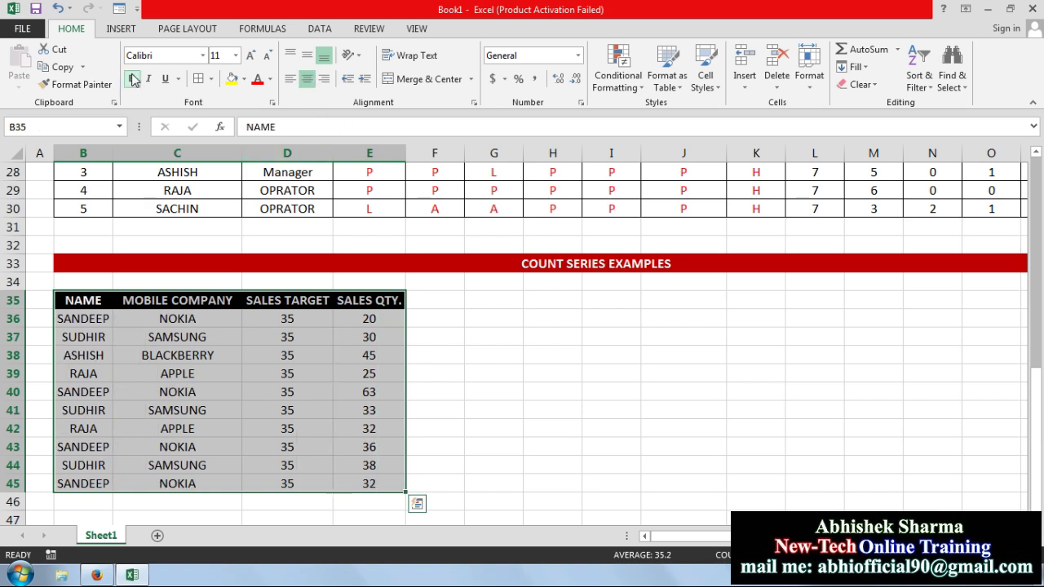
pyautogui.click(199, 79)
pyautogui.click(481, 369)
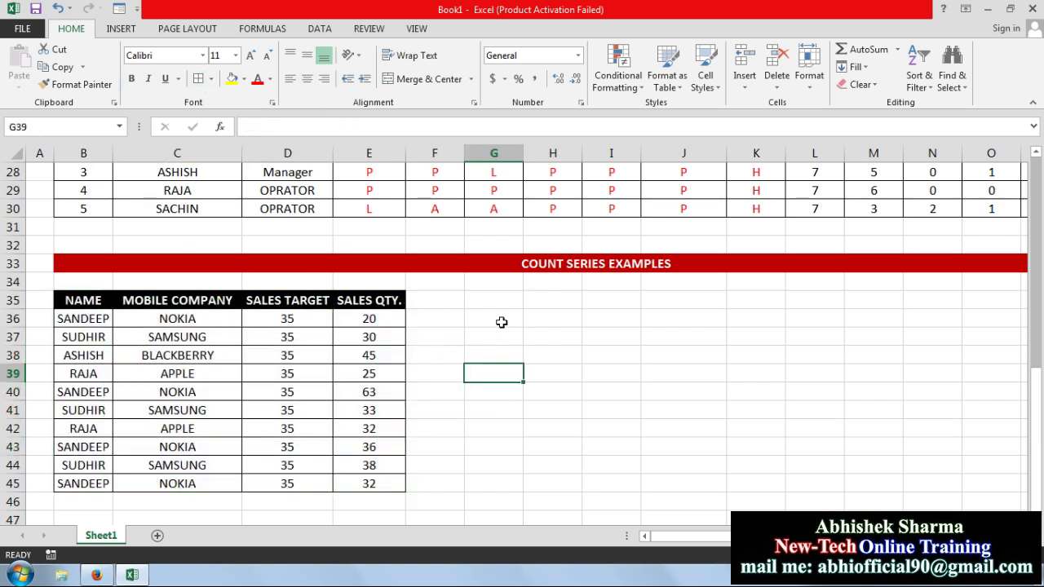
# Enter the heading NAME in G35.
pyautogui.click(489, 300)
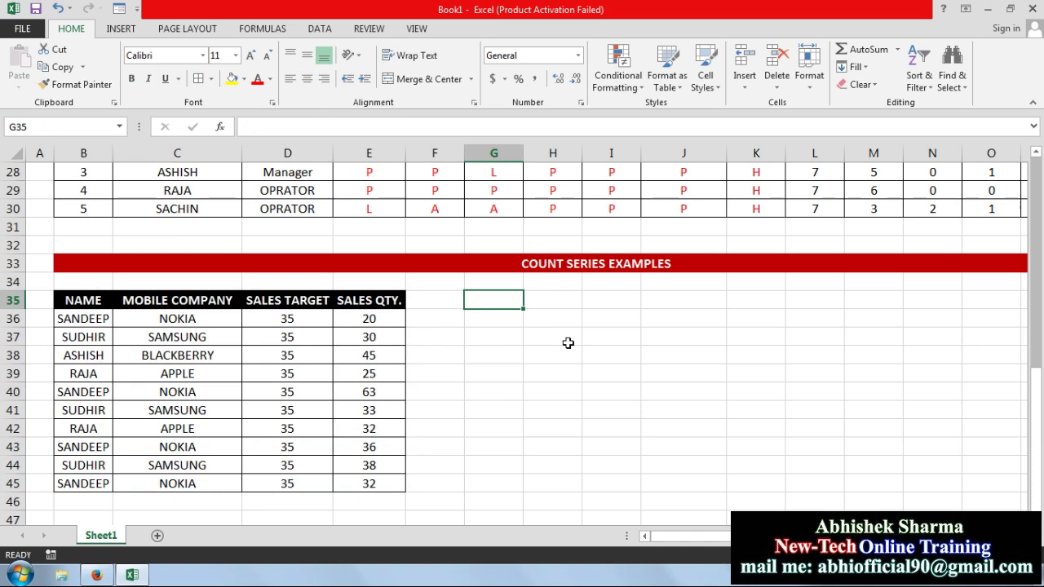
pyautogui.write('NAME')
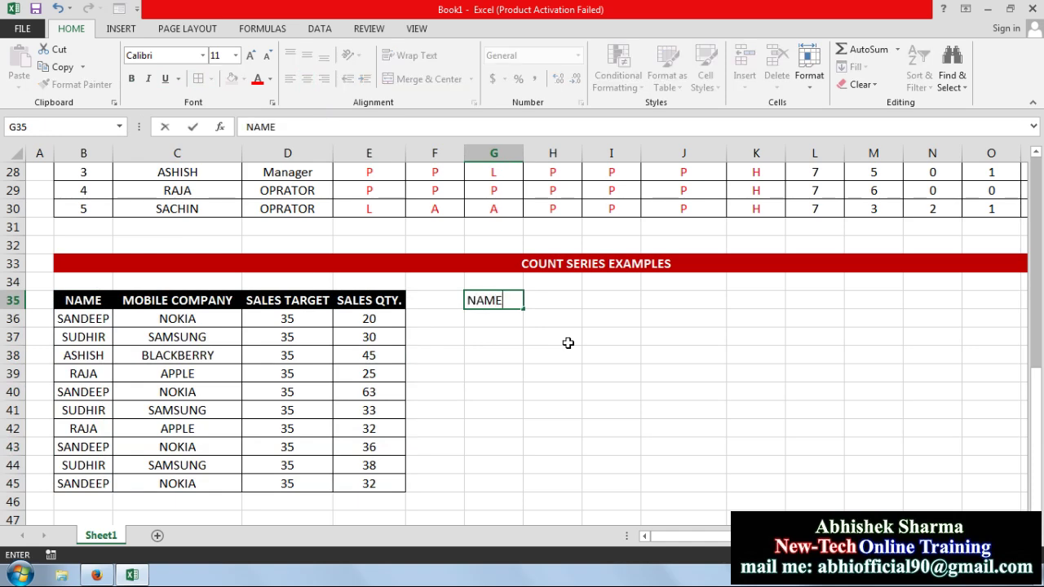
pyautogui.press('Return')
# Copy the NAME and MOBILE COMPANY block B35:C39 to G35 and AutoFit columns G and H.
pyautogui.moveTo(99, 303); pyautogui.dragTo(200, 374)
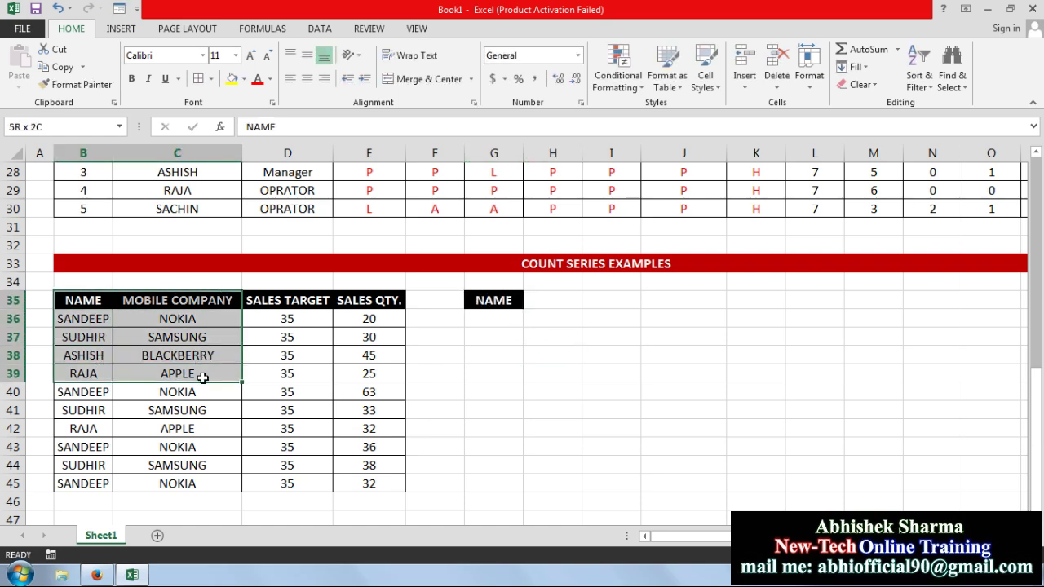
pyautogui.click(63, 68)
pyautogui.click(485, 300)
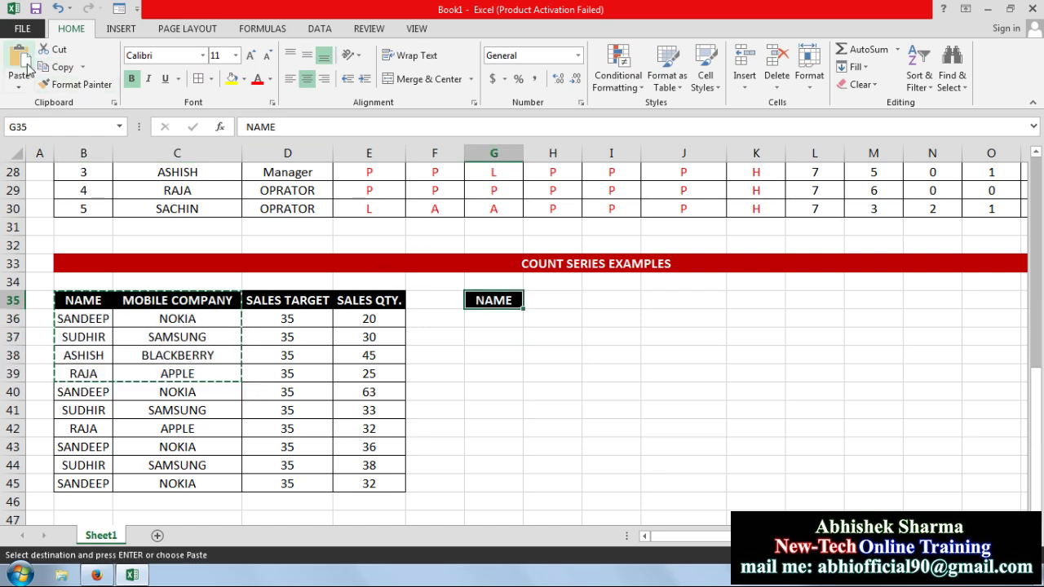
pyautogui.click(25, 67)
pyautogui.doubleClick(582, 154)
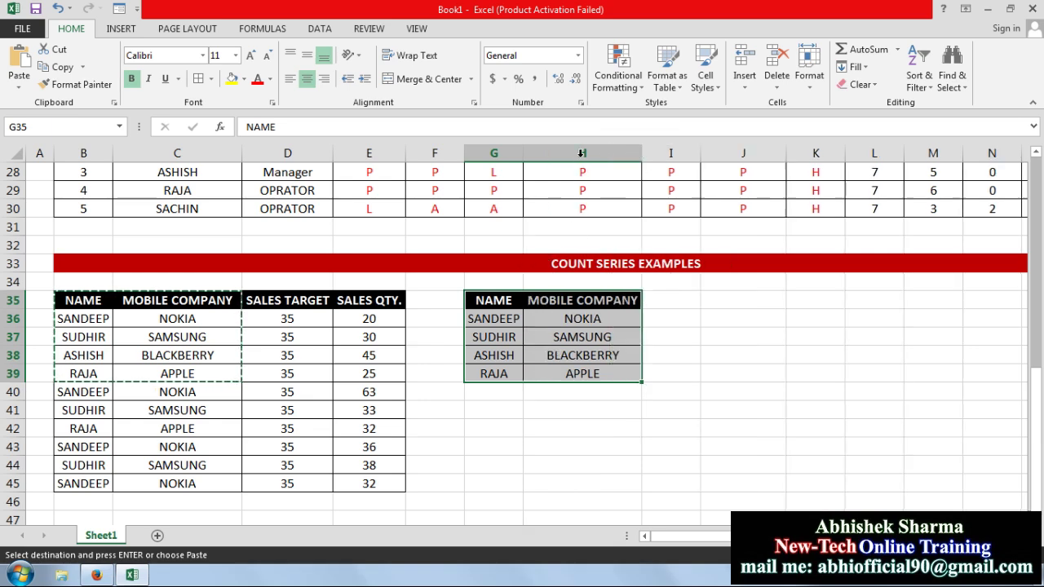
pyautogui.doubleClick(524, 153)
# Add the headings TOTAL QTY., TARGET ACHIEVE and NON ACHIEVE in cells I35, J35 and K35.
pyautogui.click(667, 302)
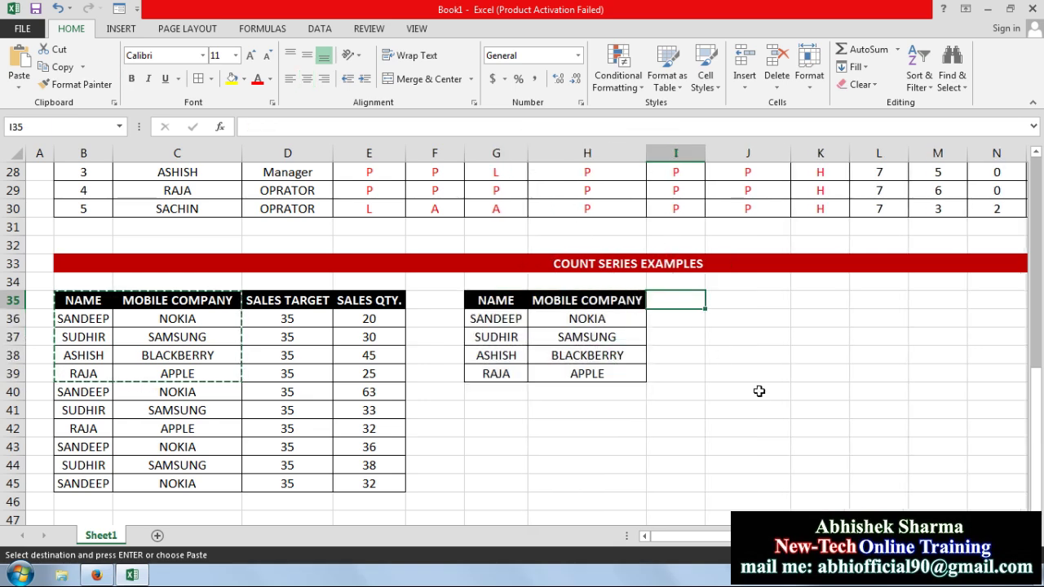
pyautogui.write('TOTAL QTY.')
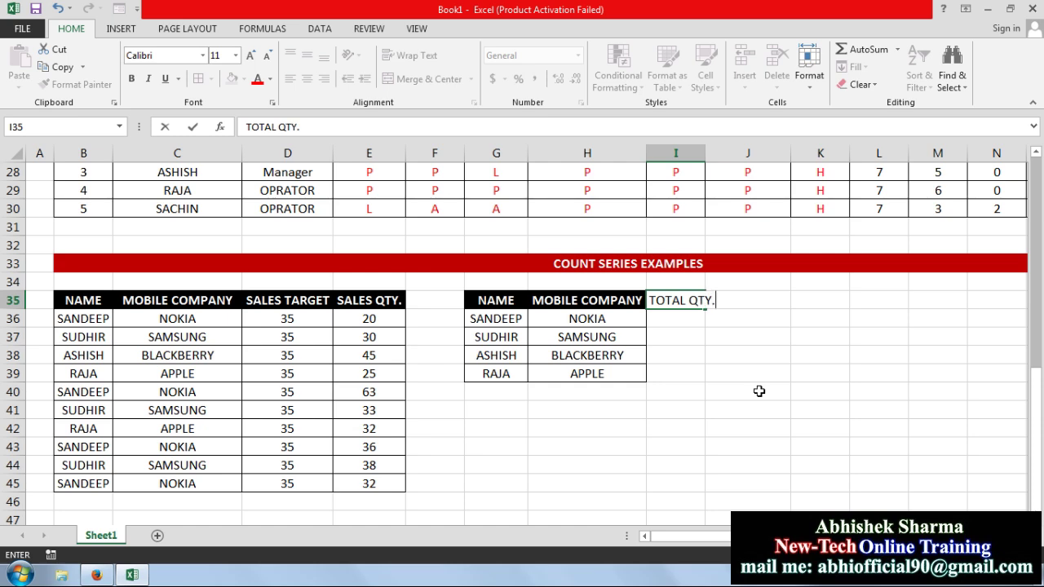
pyautogui.press('Tab')
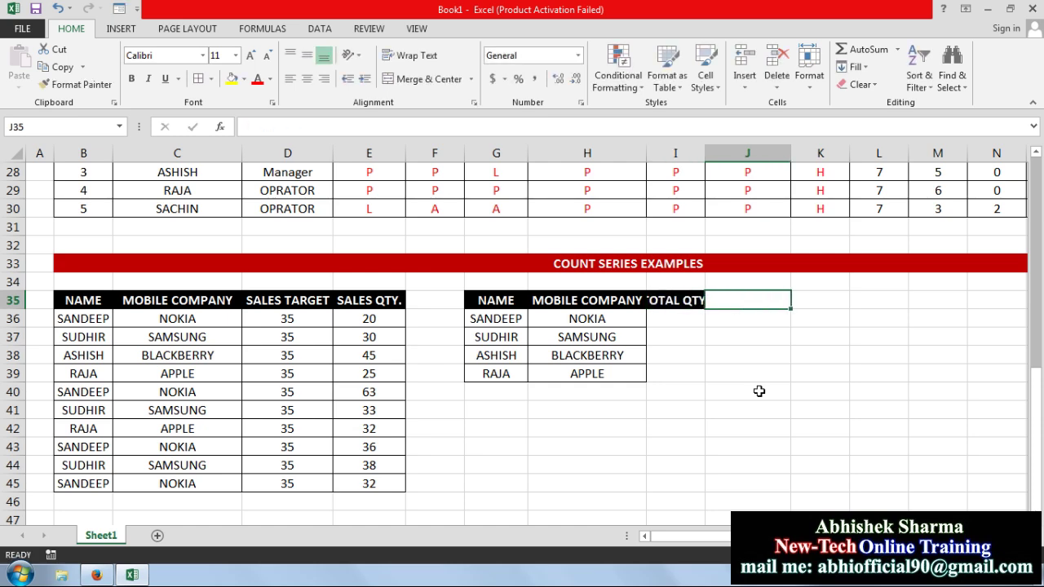
pyautogui.write('TAR')
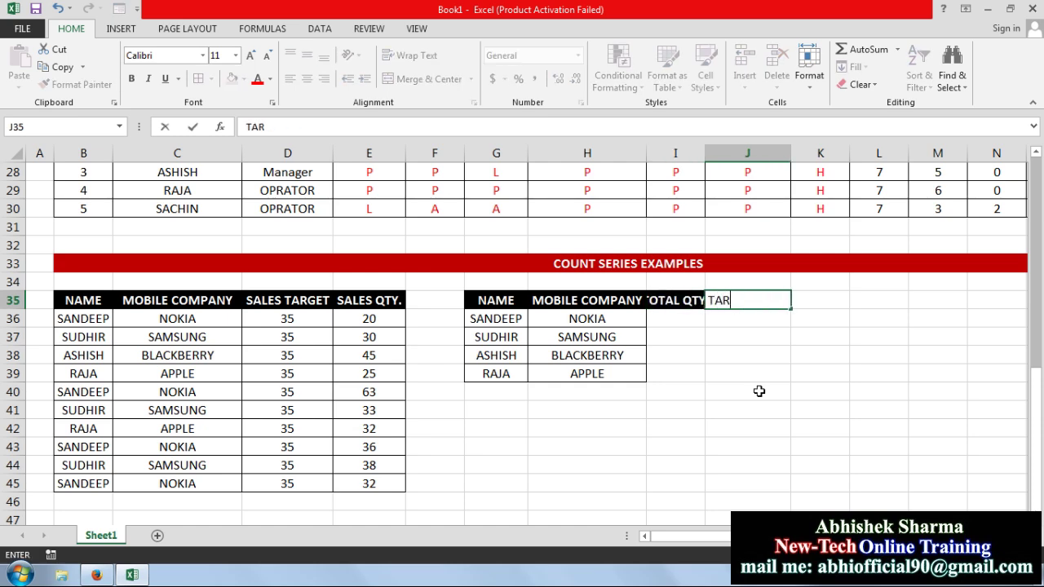
pyautogui.write('GET ACH')
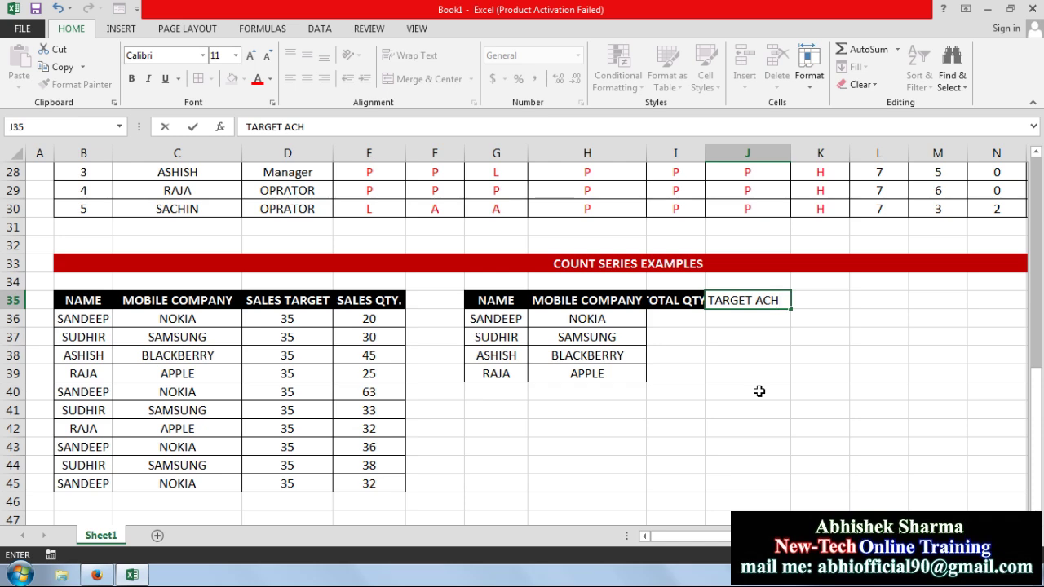
pyautogui.write('IEVE')
pyautogui.press('Tab')
pyautogui.write('NO')
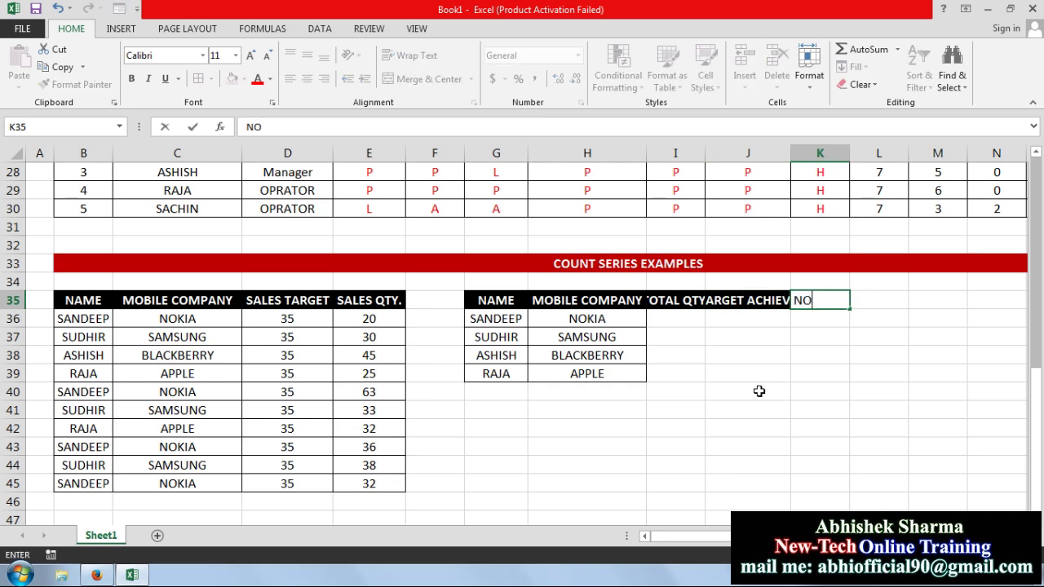
pyautogui.write('N ACHIEVE')
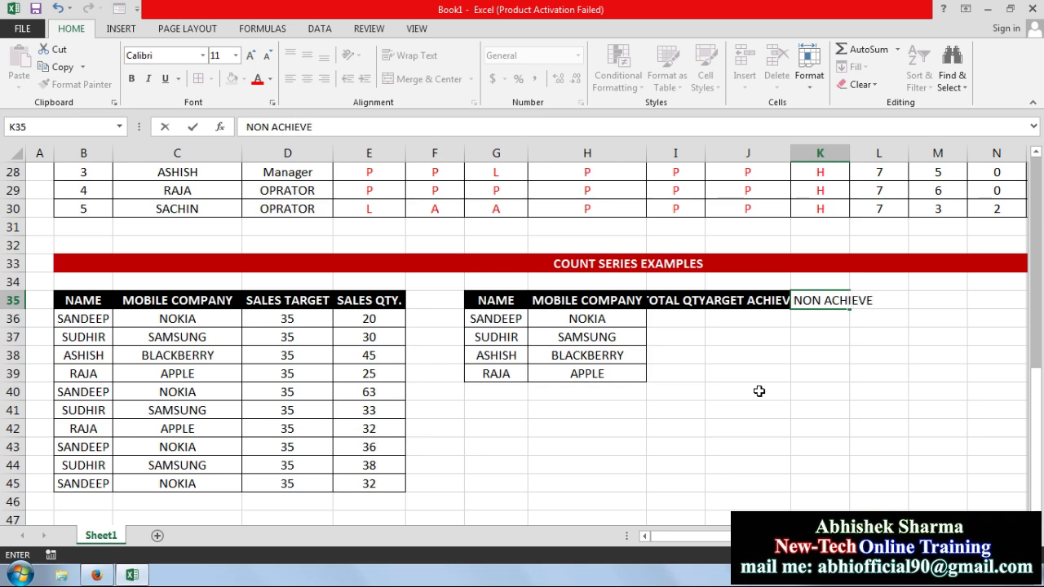
pyautogui.click(690, 410)
# AutoFit the widths of columns G to K to the headings in row 35.
pyautogui.moveTo(844, 299); pyautogui.dragTo(507, 300)
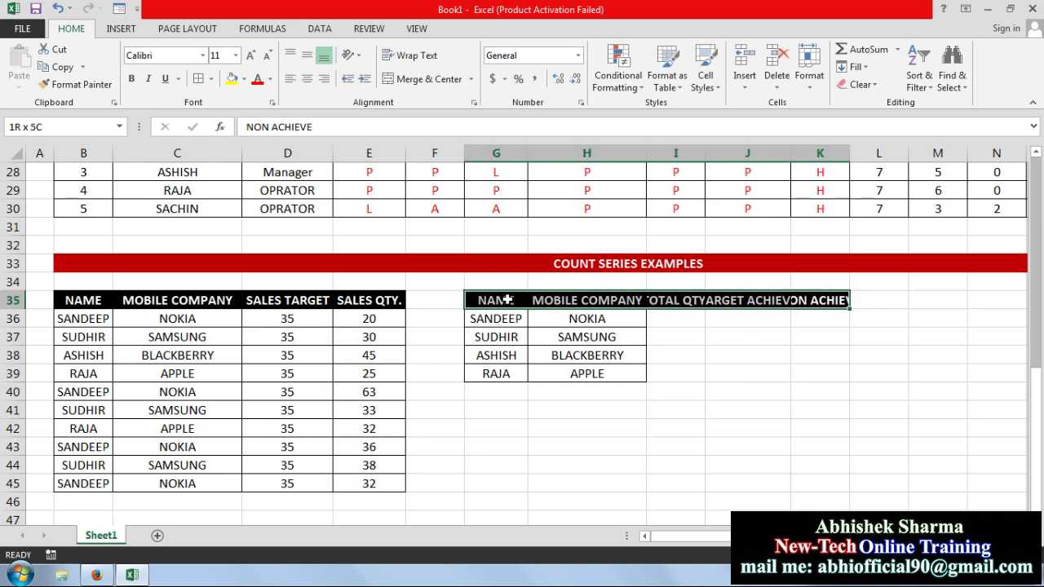
pyautogui.click(809, 75)
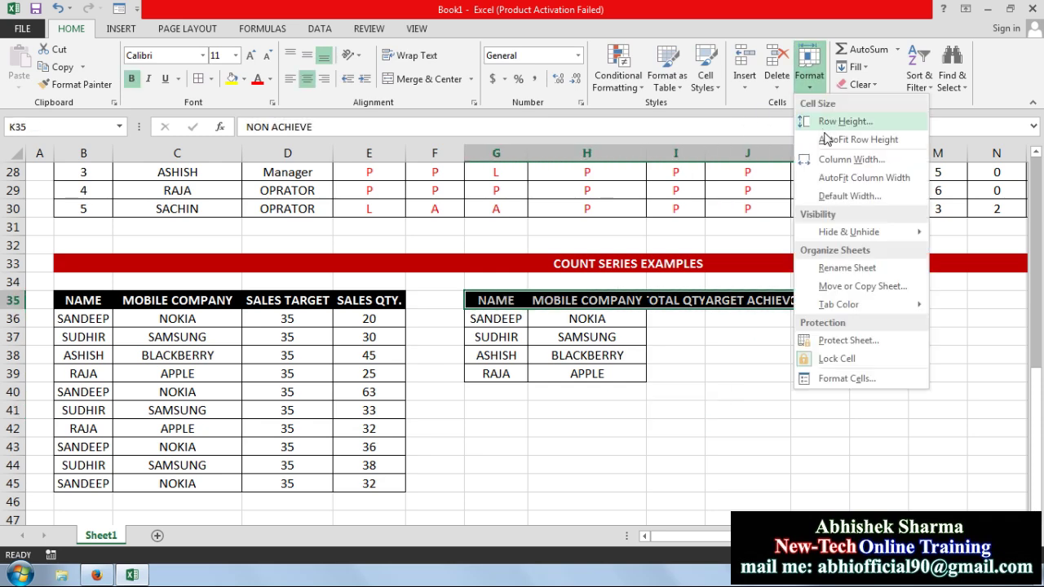
pyautogui.click(848, 178)
pyautogui.click(752, 366)
# Apply borders to all cells of the summary table's range H35:K39.
pyautogui.moveTo(858, 304); pyautogui.dragTo(576, 373)
pyautogui.click(199, 78)
pyautogui.click(664, 447)
# Calculate the first person's TOTAL QTY. in I36 with =SUMIF(B36:B45,G36,E36:E45), and widen column G to fit the names.
pyautogui.click(664, 319)
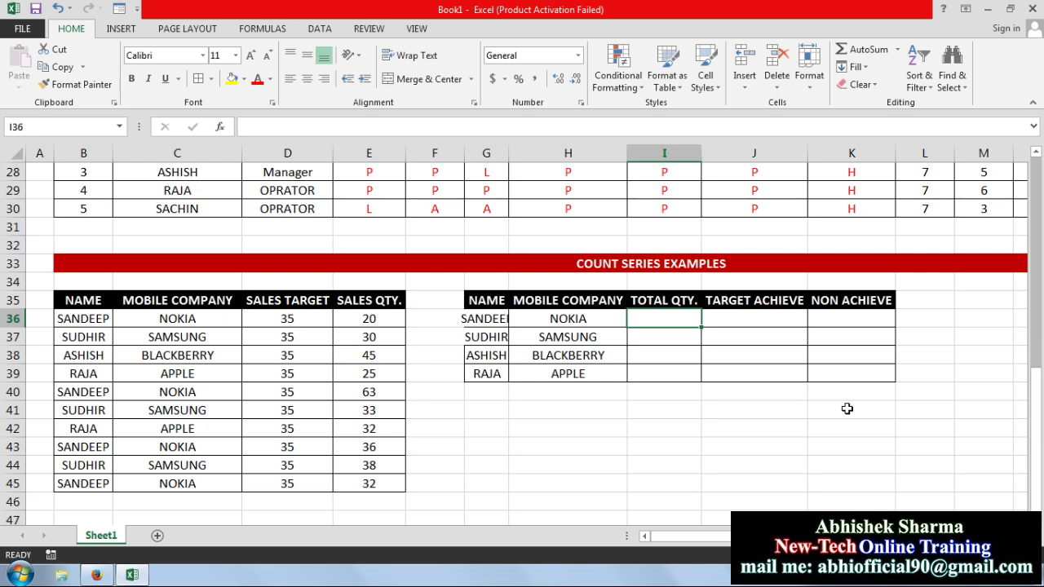
pyautogui.write('=SUMIF')
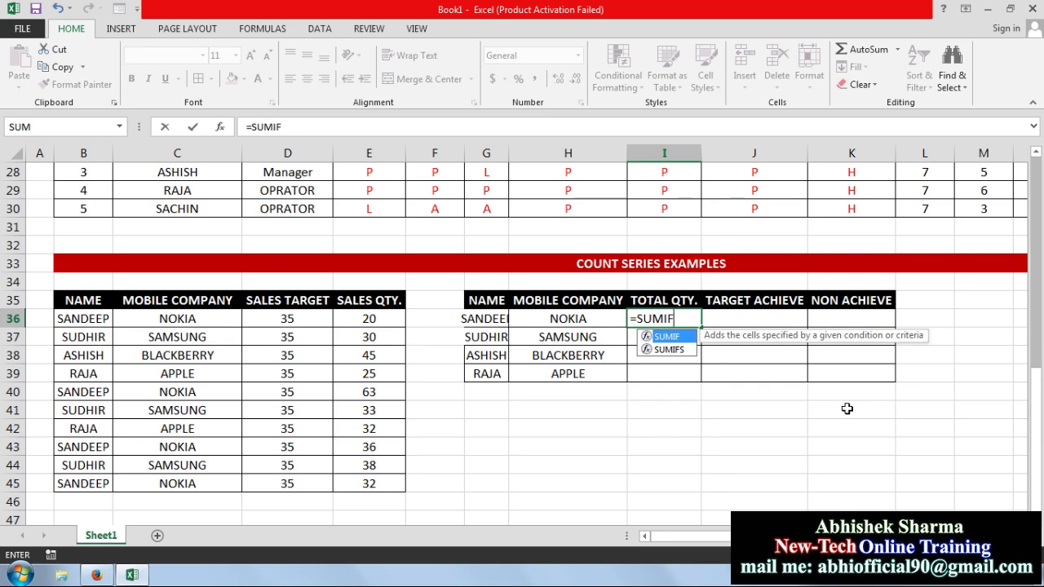
pyautogui.write('(')
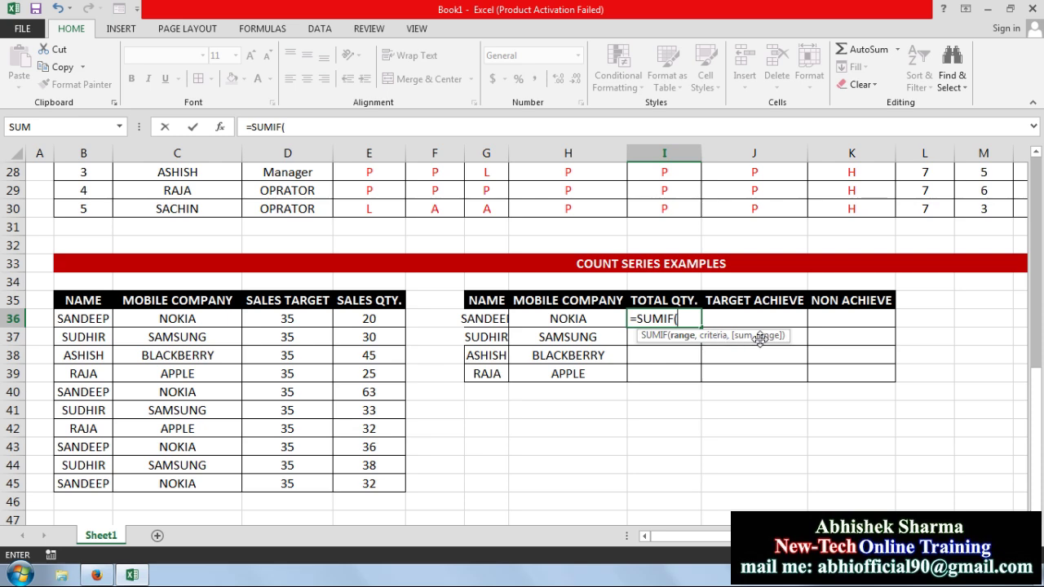
pyautogui.moveTo(94, 318); pyautogui.dragTo(94, 483)
pyautogui.write(',')
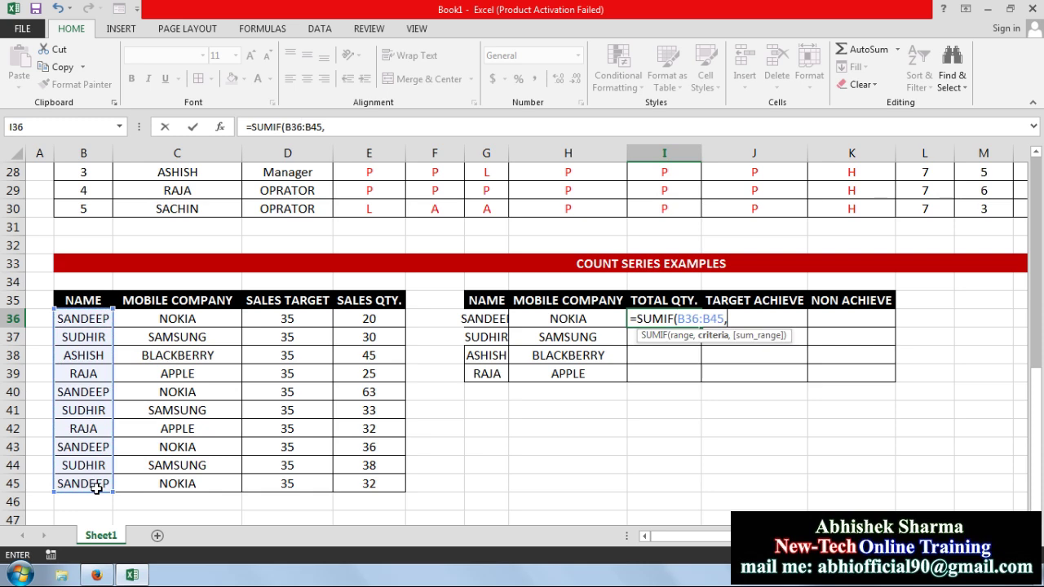
pyautogui.click(486, 321)
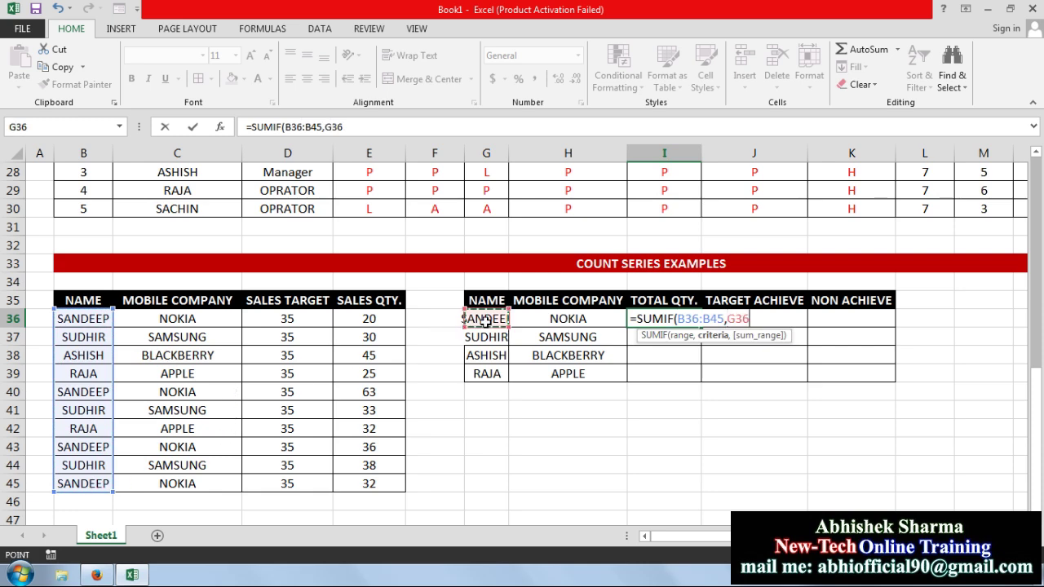
pyautogui.write(',')
pyautogui.moveTo(371, 318); pyautogui.dragTo(381, 486)
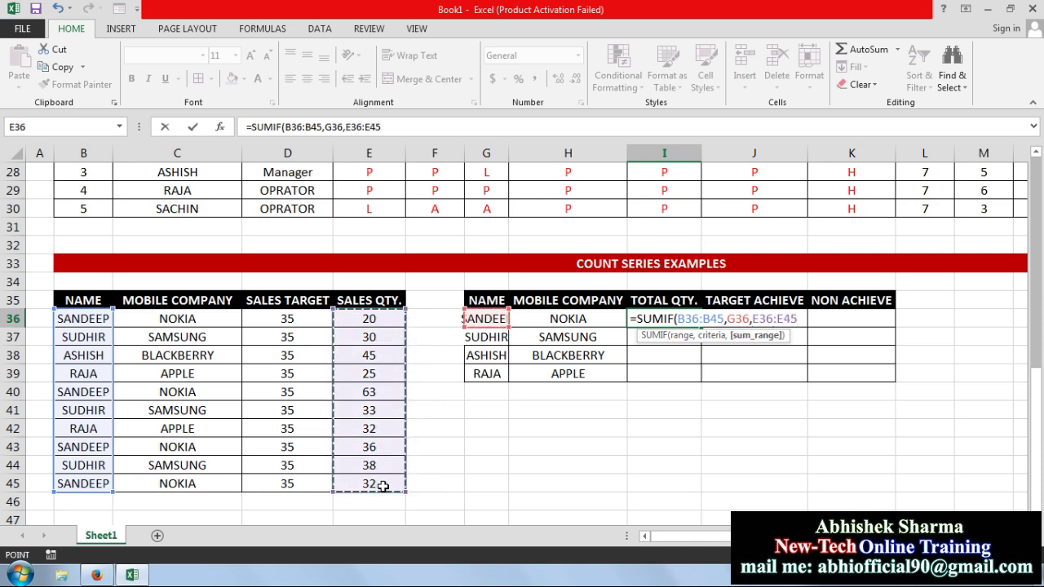
pyautogui.write(')')
pyautogui.press('Return')
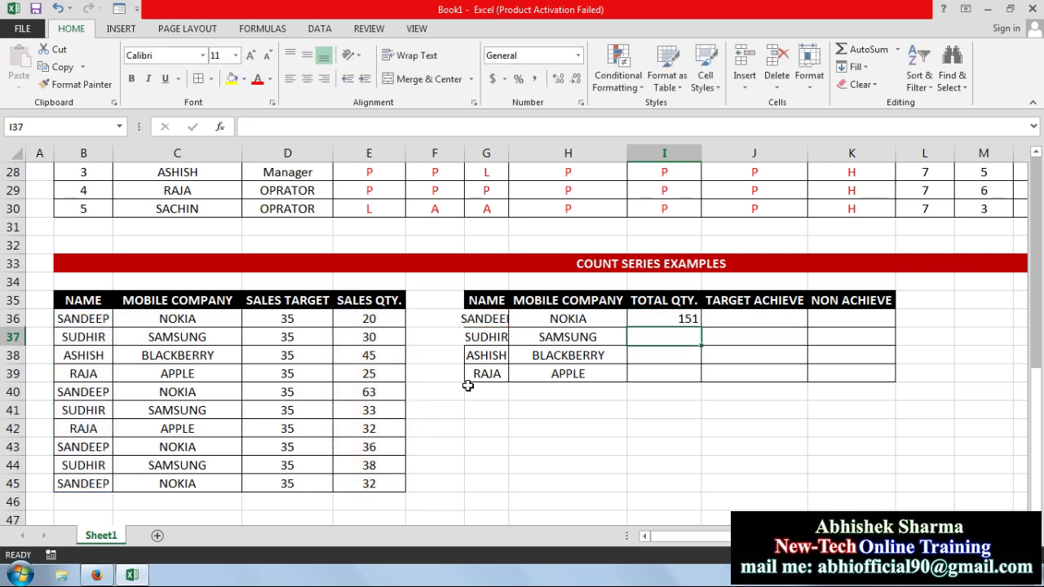
pyautogui.moveTo(507, 152); pyautogui.dragTo(527, 152)
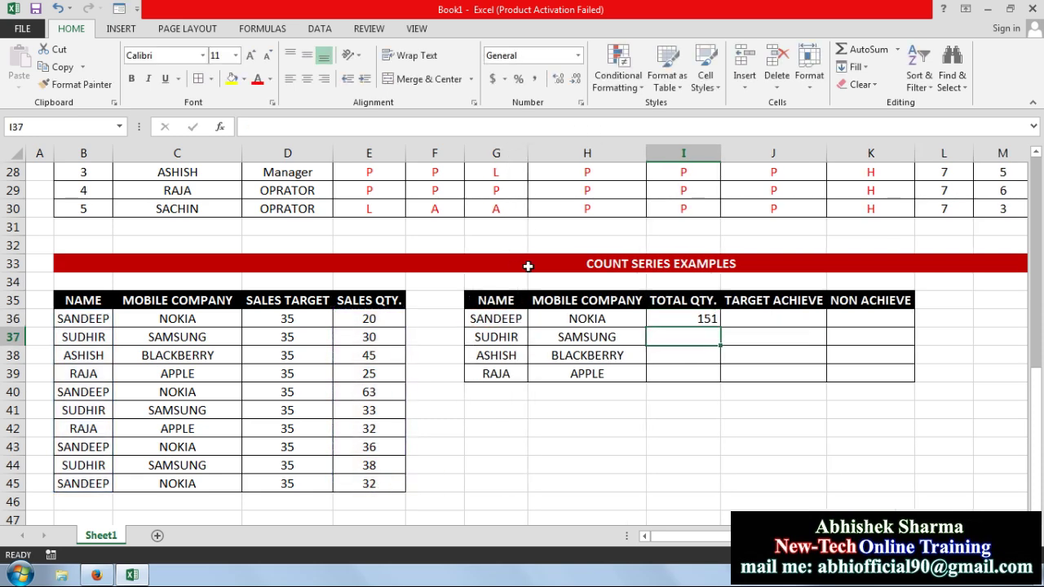
pyautogui.click(674, 318)
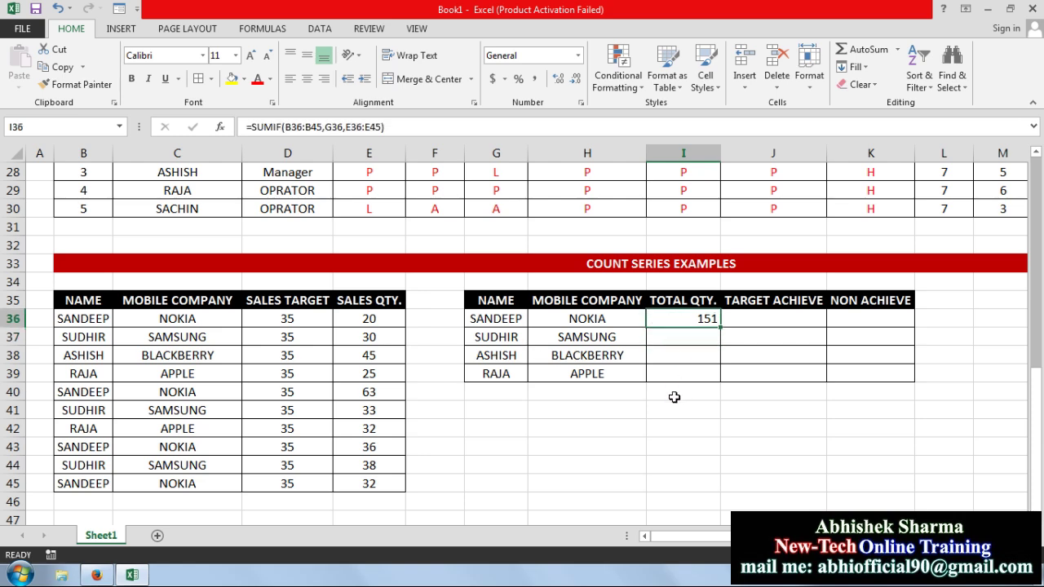
# Cross-check the first person's total in G43 with =E36+E40+E43+E45, and clear the cell.
pyautogui.click(495, 447)
pyautogui.write('=')
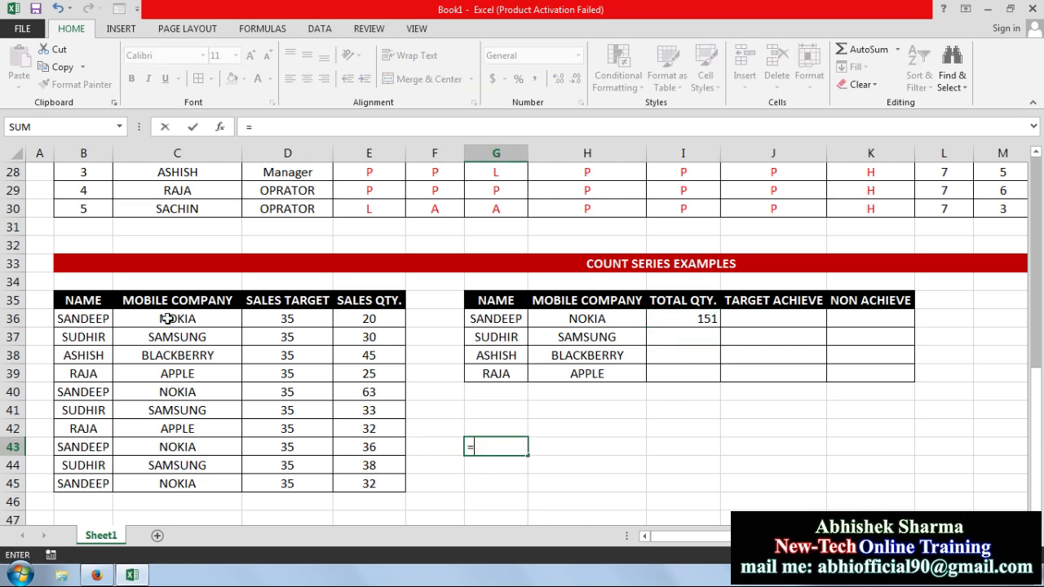
pyautogui.click(343, 320)
pyautogui.write('+')
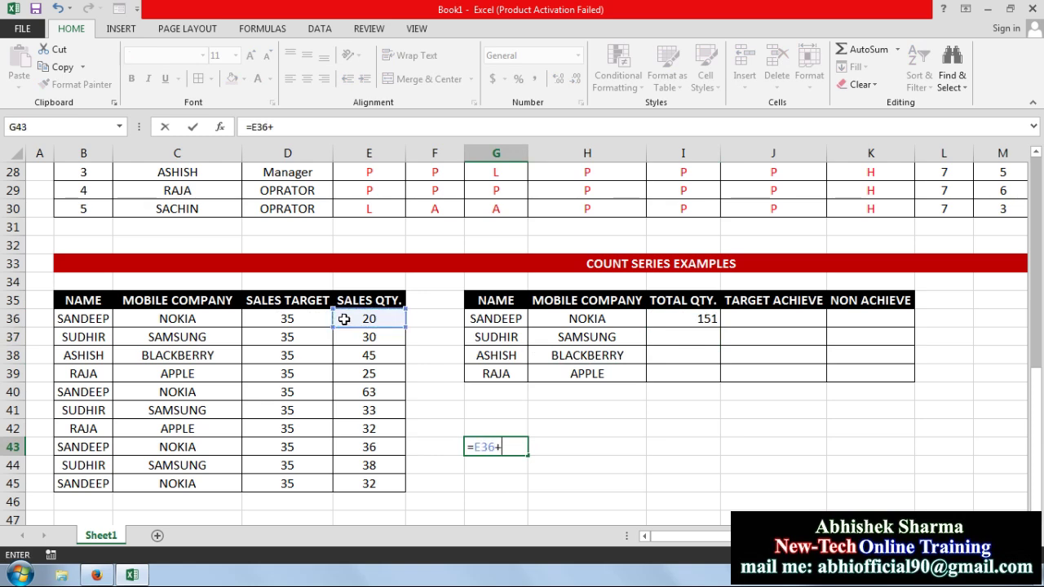
pyautogui.click(373, 397)
pyautogui.write('+')
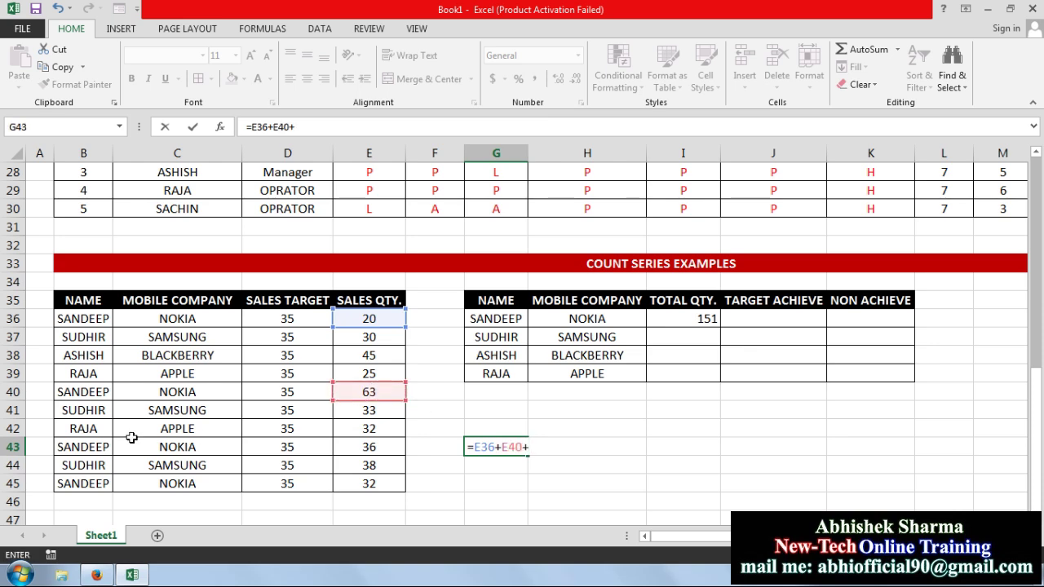
pyautogui.click(371, 449)
pyautogui.write('+')
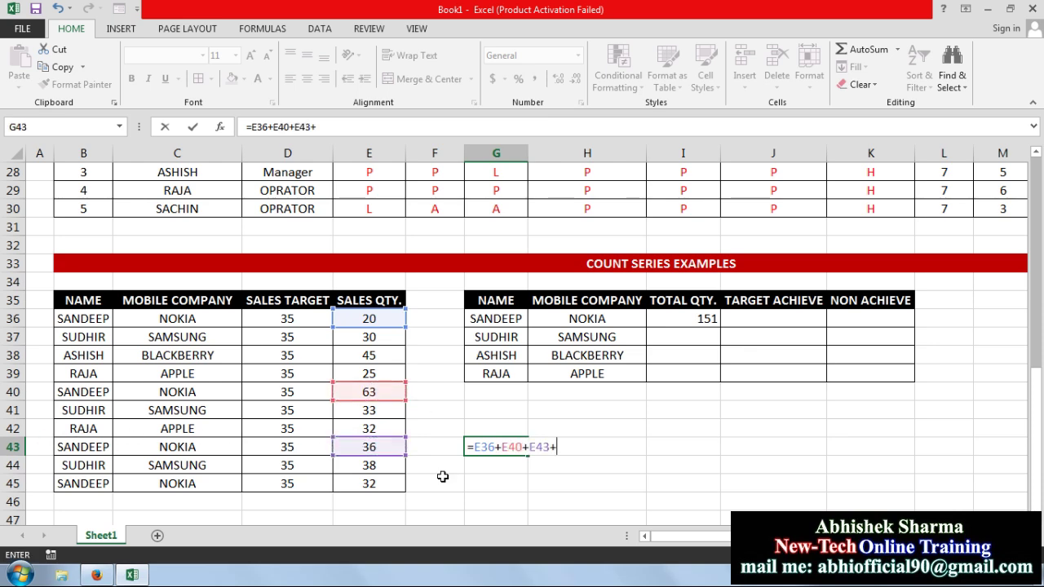
pyautogui.click(381, 487)
pyautogui.press('Return')
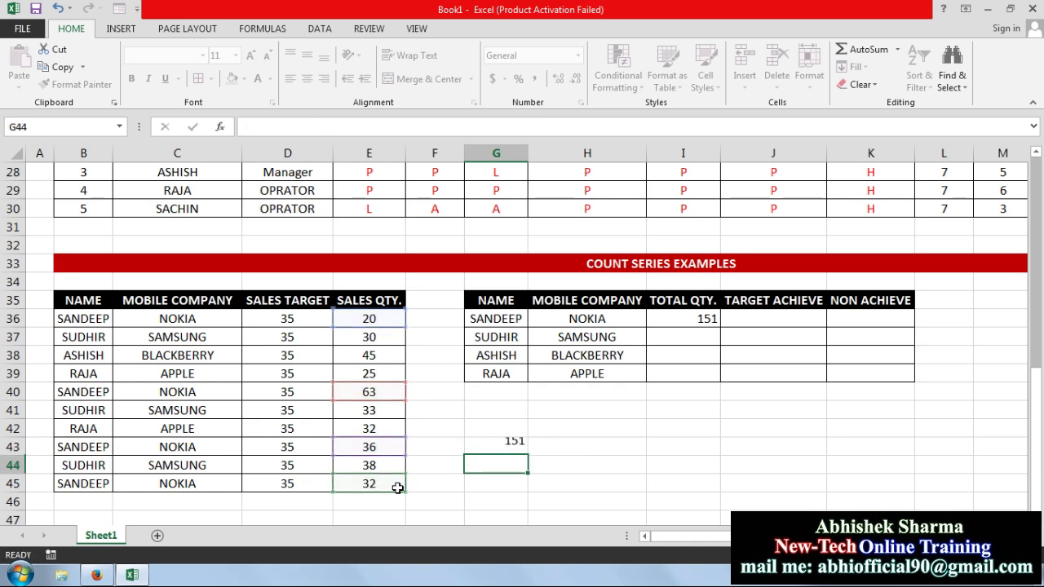
pyautogui.click(493, 449)
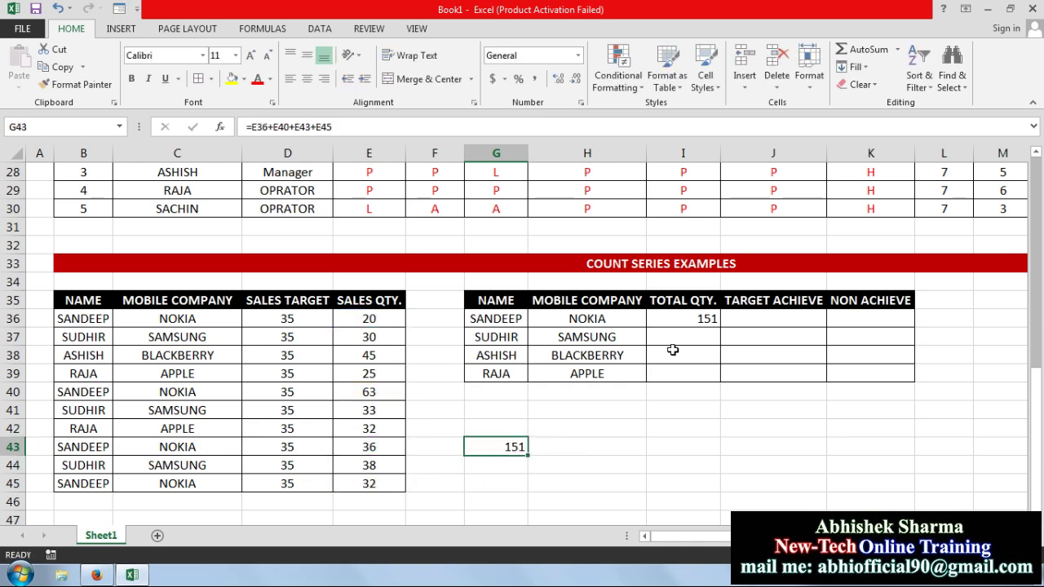
pyautogui.press('Delete')
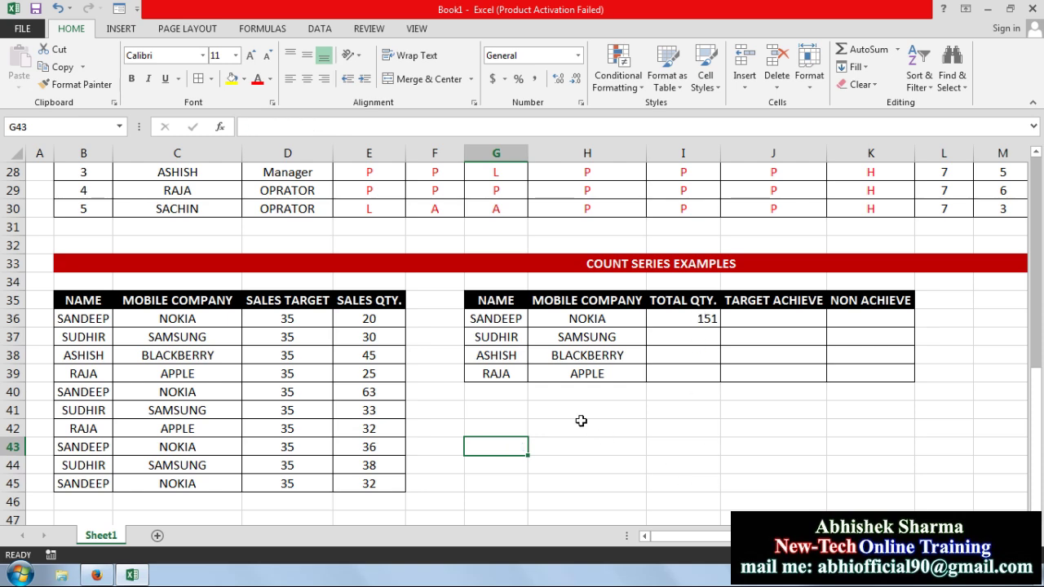
# Change the SALES QTY. in E36 to 25, and fill the TOTAL QTY. formula from I36 down to I39.
pyautogui.click(382, 320)
pyautogui.write('25')
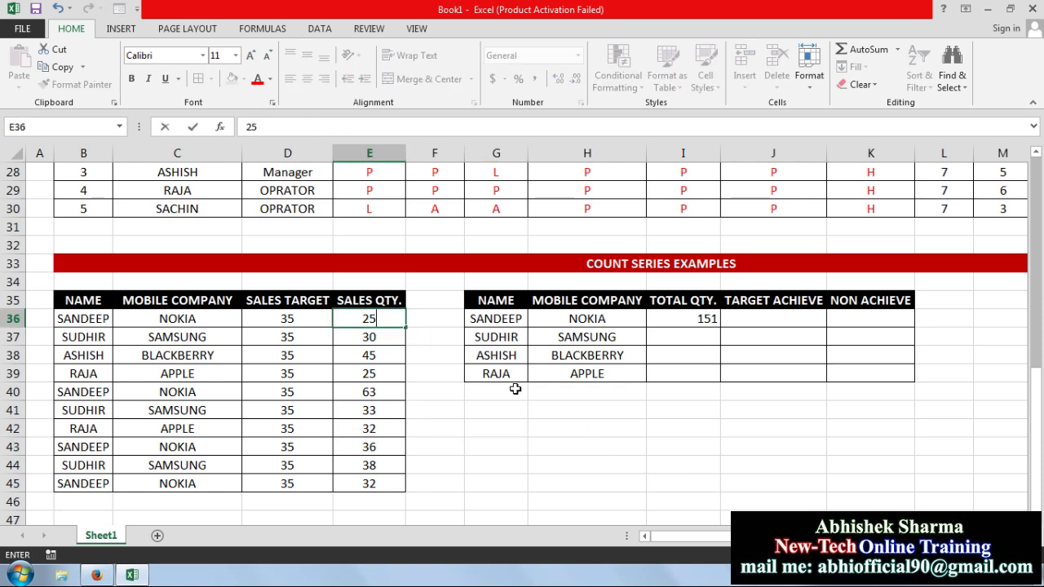
pyautogui.press('Return')
pyautogui.click(686, 322)
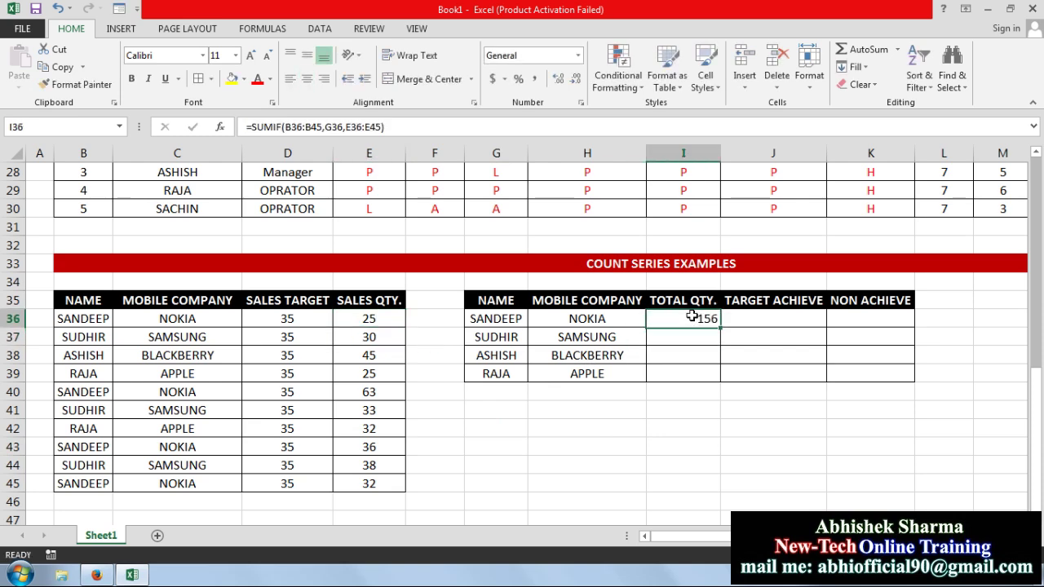
pyautogui.moveTo(720, 327); pyautogui.dragTo(718, 383)
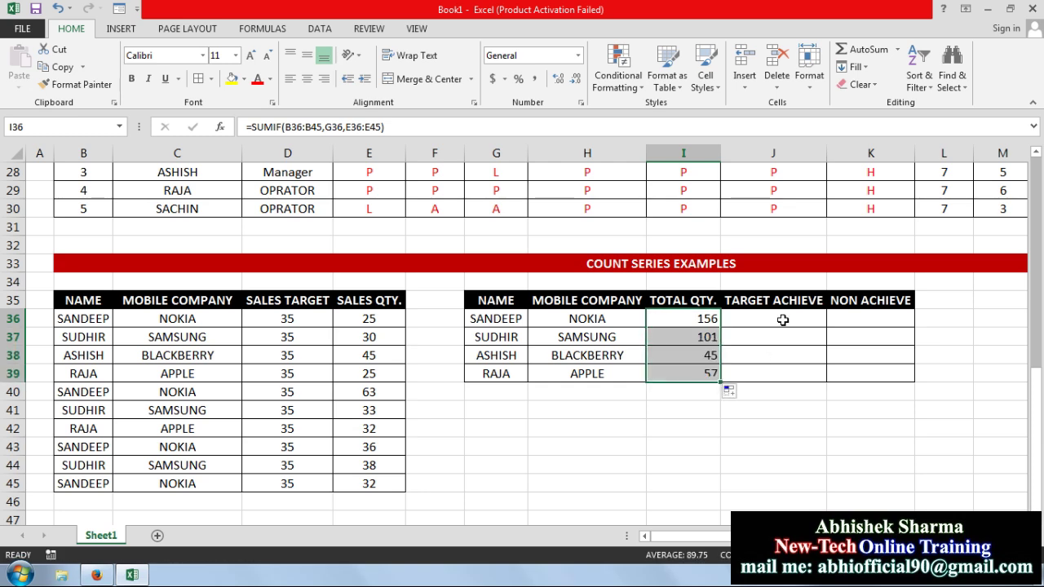
# Count the first person's TARGET ACHIEVE in J36 with =COUNTIFS(B36:B45,G36,C36:C45,H36,E36:E45,">35").
pyautogui.click(780, 319)
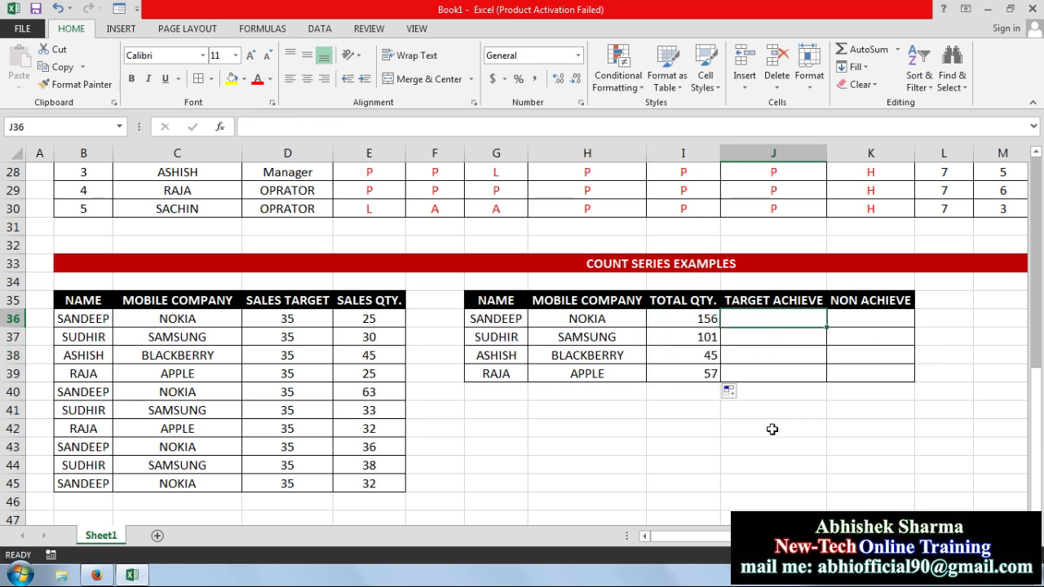
pyautogui.write('=')
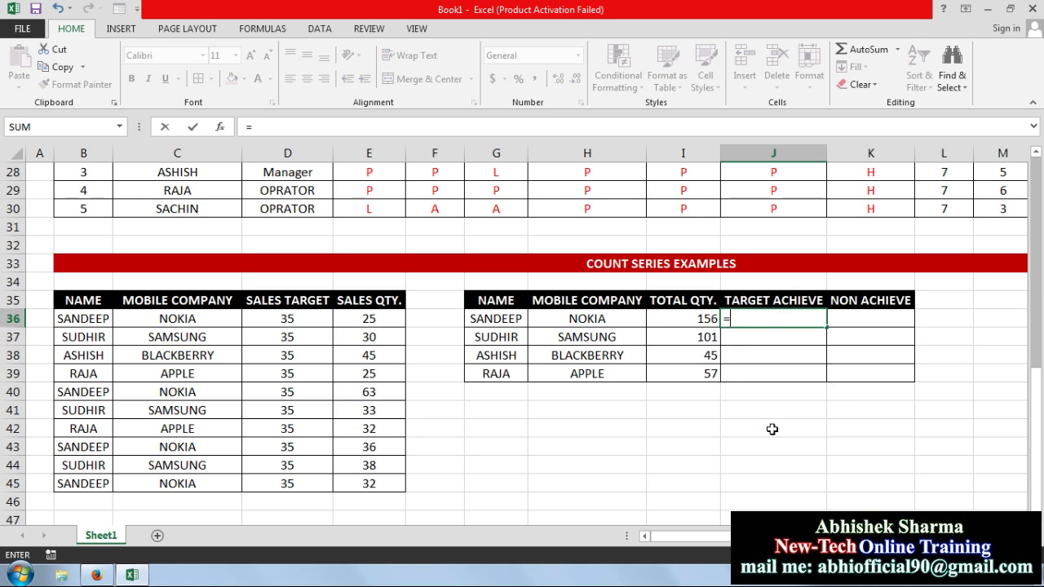
pyautogui.write('COUN')
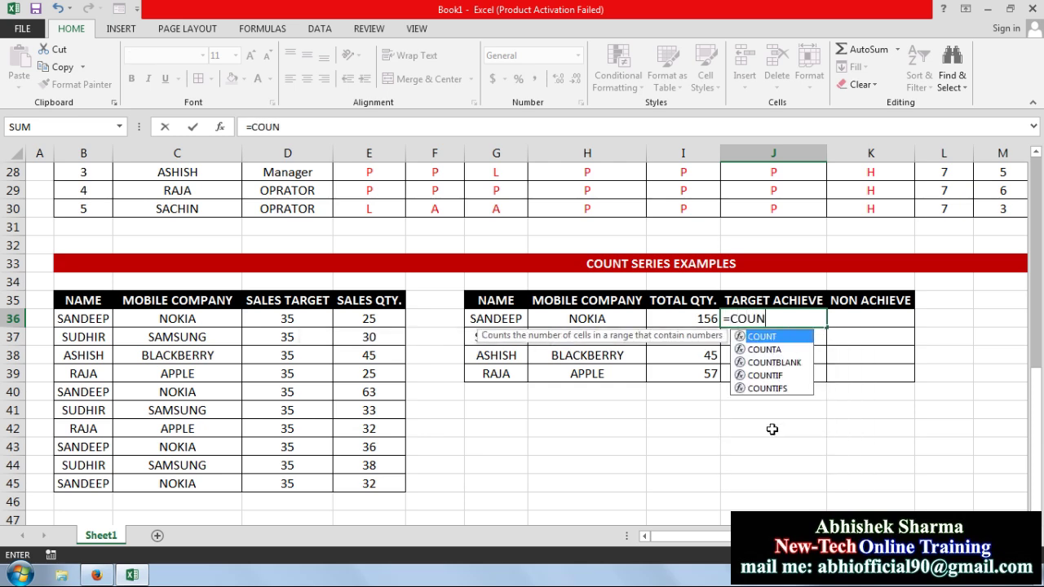
pyautogui.write('TIFS')
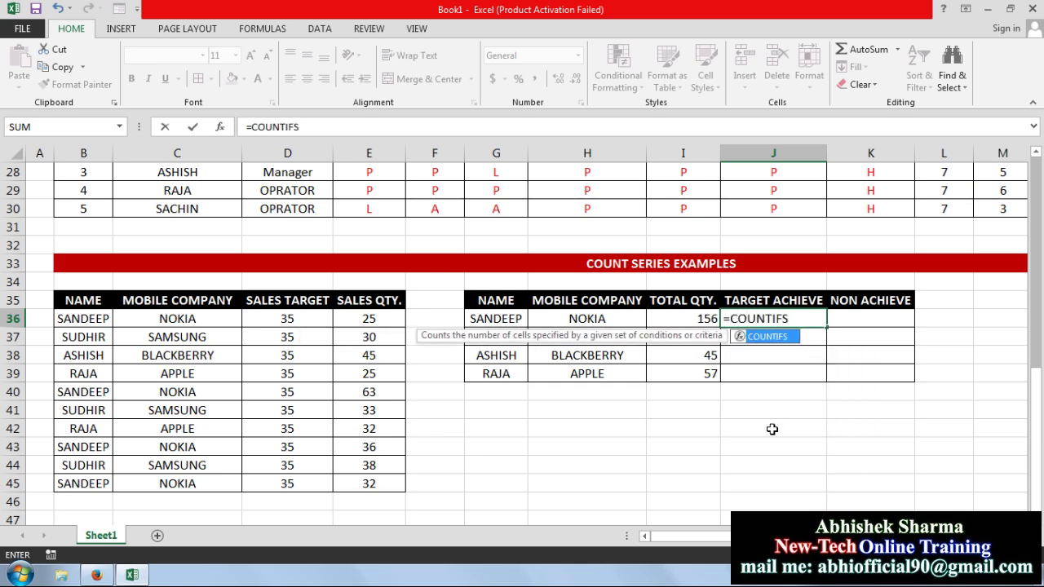
pyautogui.write('(')
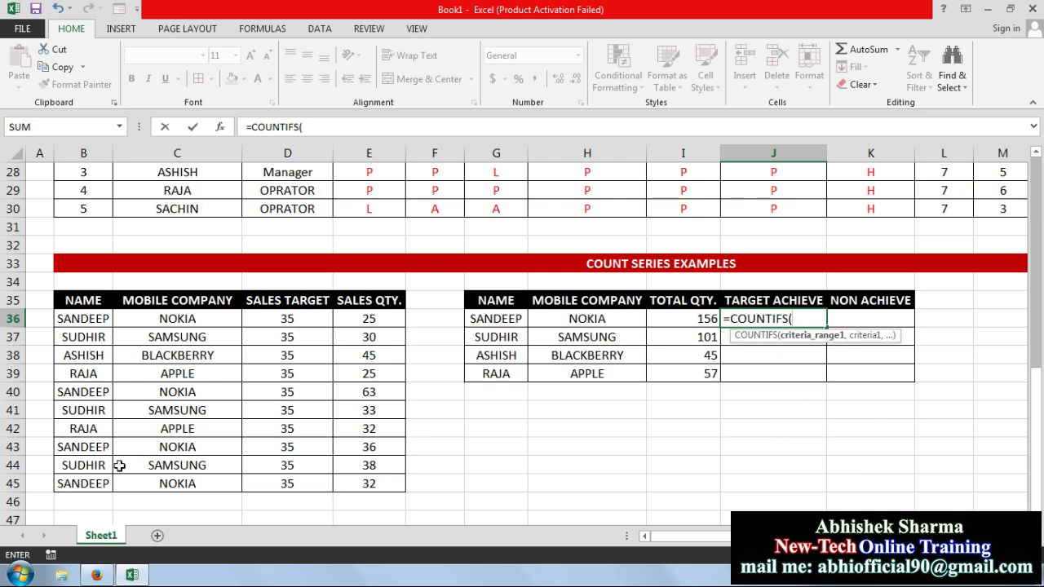
pyautogui.moveTo(93, 484); pyautogui.dragTo(99, 324)
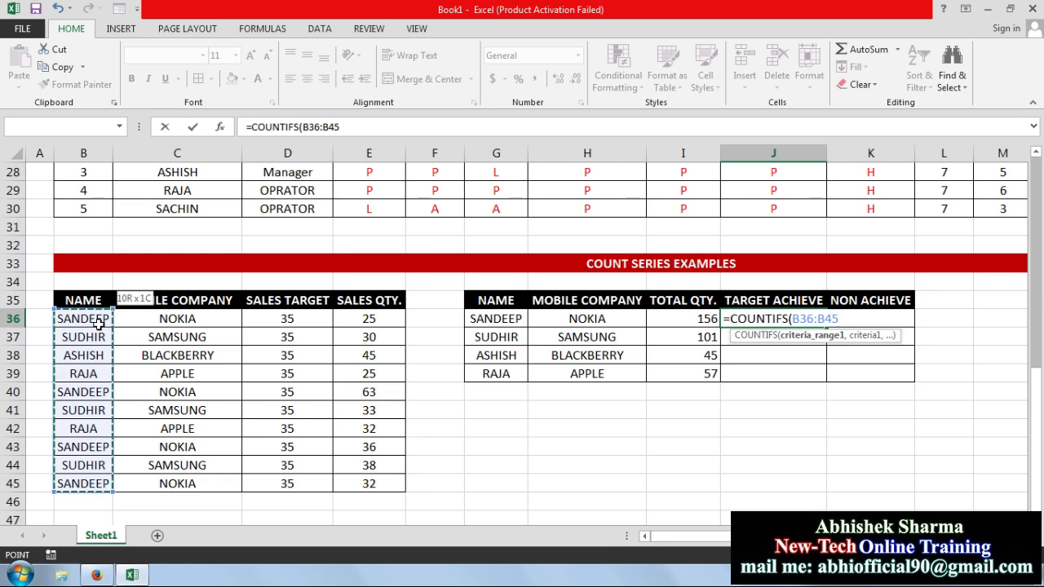
pyautogui.write(',')
pyautogui.click(474, 320)
pyautogui.write(',')
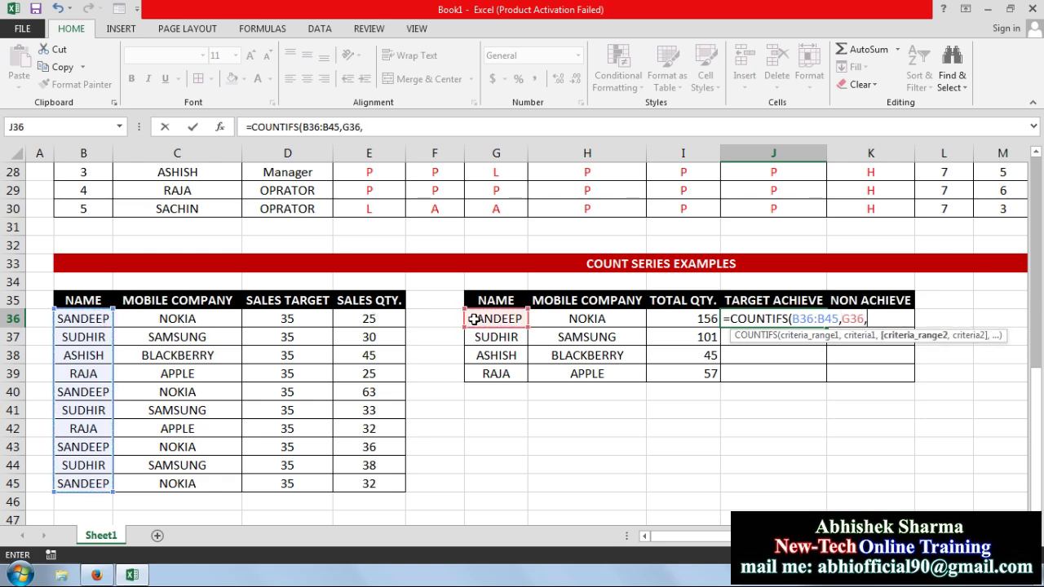
pyautogui.click(226, 481)
pyautogui.moveTo(224, 471); pyautogui.dragTo(218, 319)
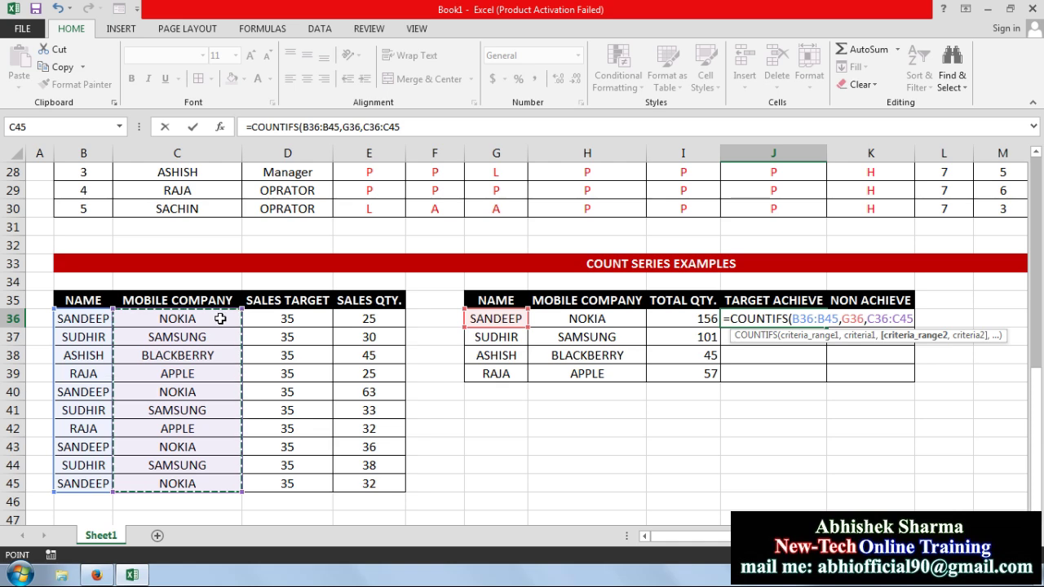
pyautogui.write(',')
pyautogui.click(563, 318)
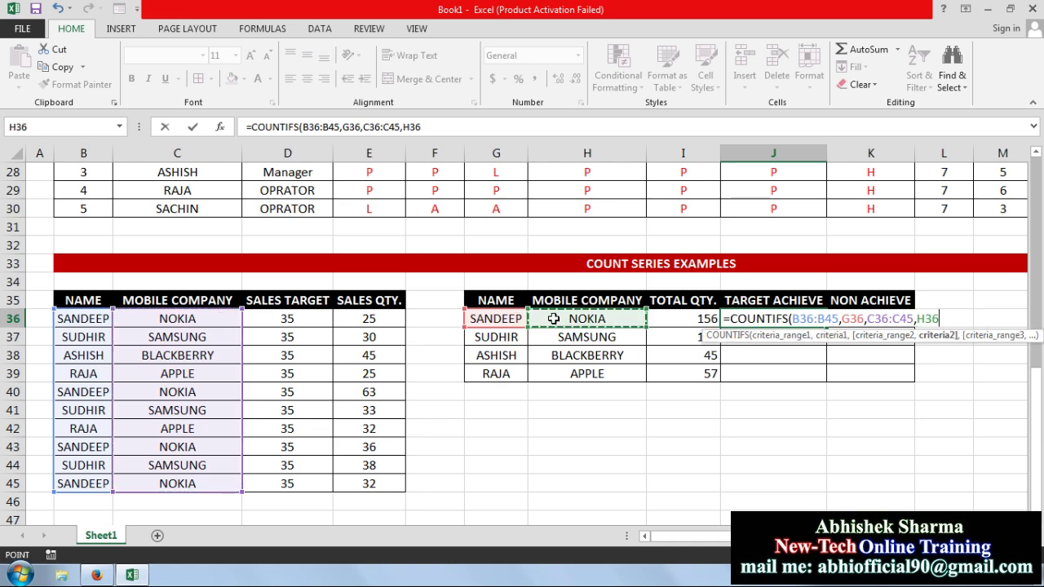
pyautogui.write(',')
pyautogui.moveTo(396, 482); pyautogui.dragTo(387, 322)
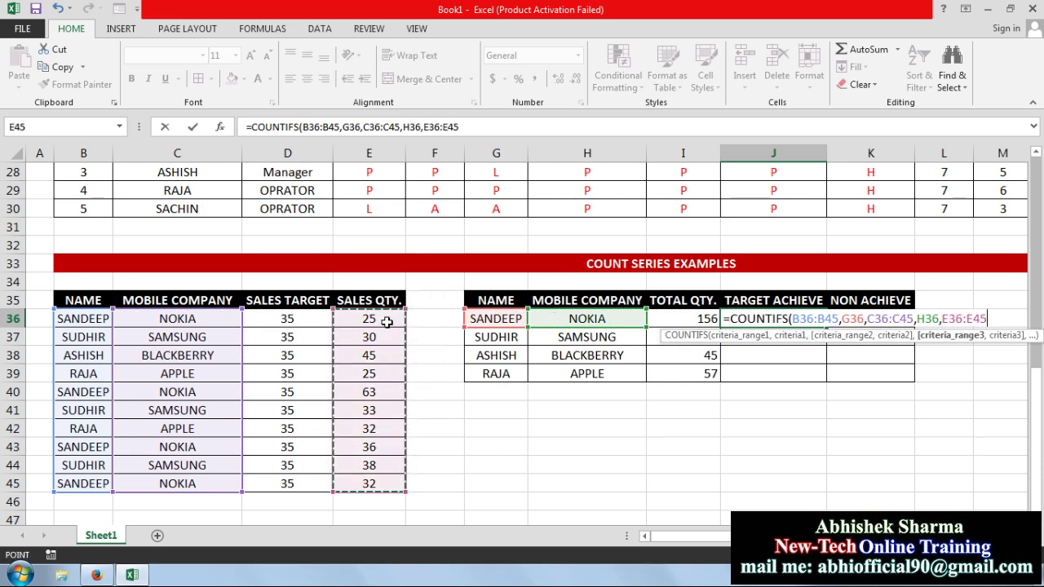
pyautogui.write(',">35')
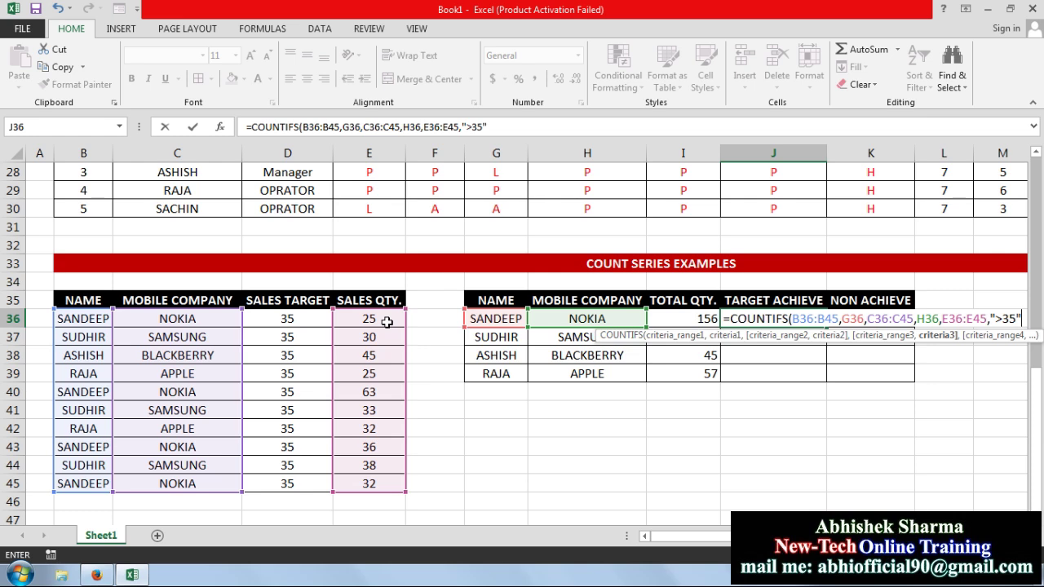
pyautogui.press('Return')
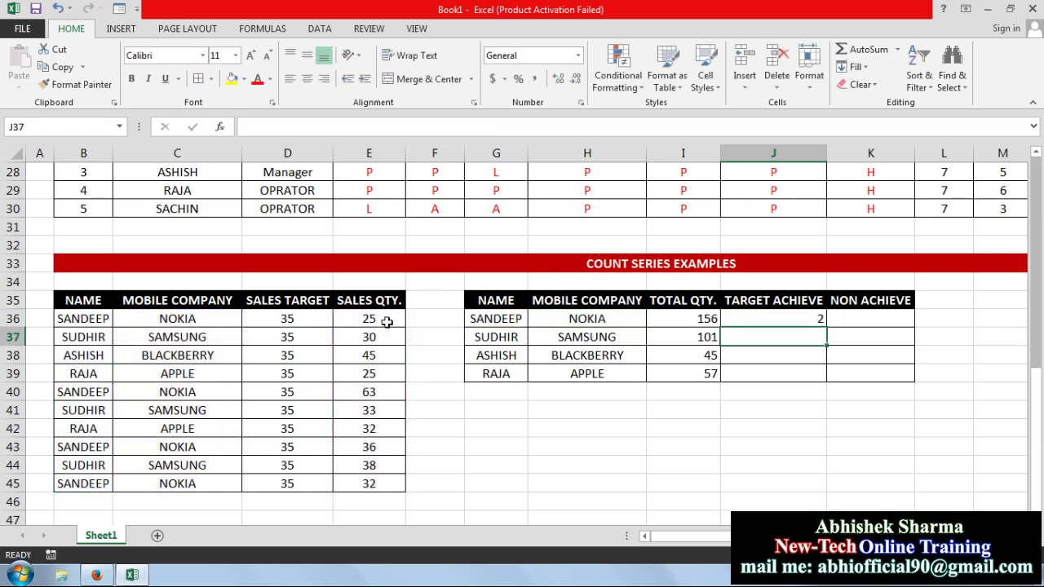
pyautogui.click(801, 321)
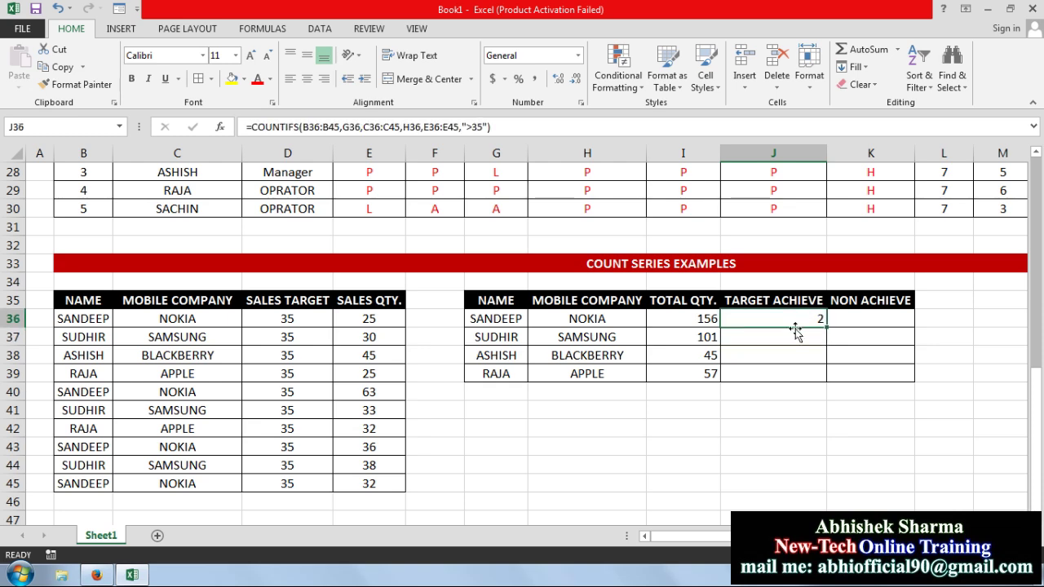
# Count the second person's TARGET ACHIEVE in J37 with =COUNTIFS(B36:B45,G37,C36:C45,H37,E36:E45,">35").
pyautogui.click(799, 336)
pyautogui.write('=')
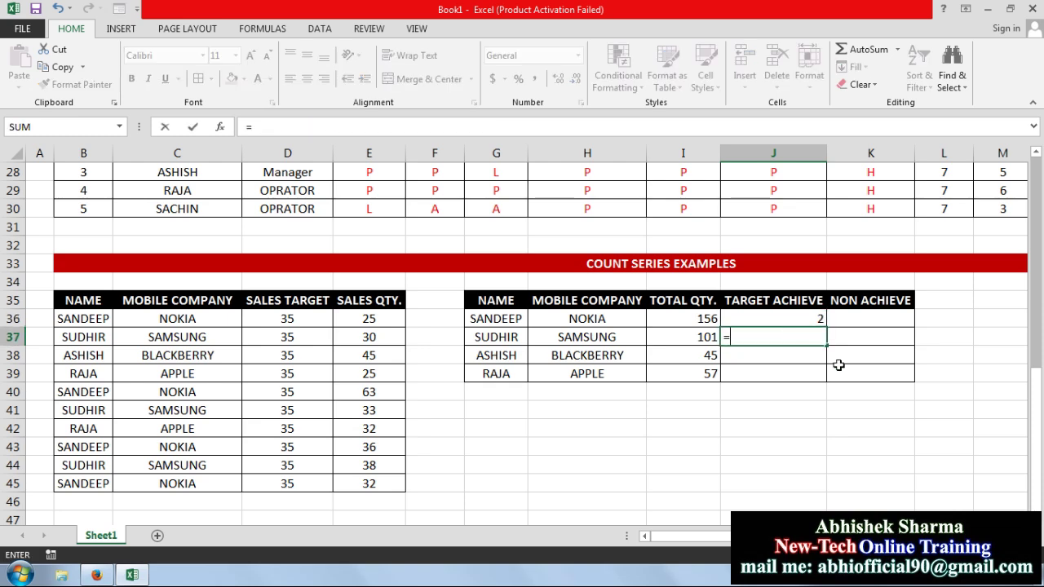
pyautogui.write('COUNTI')
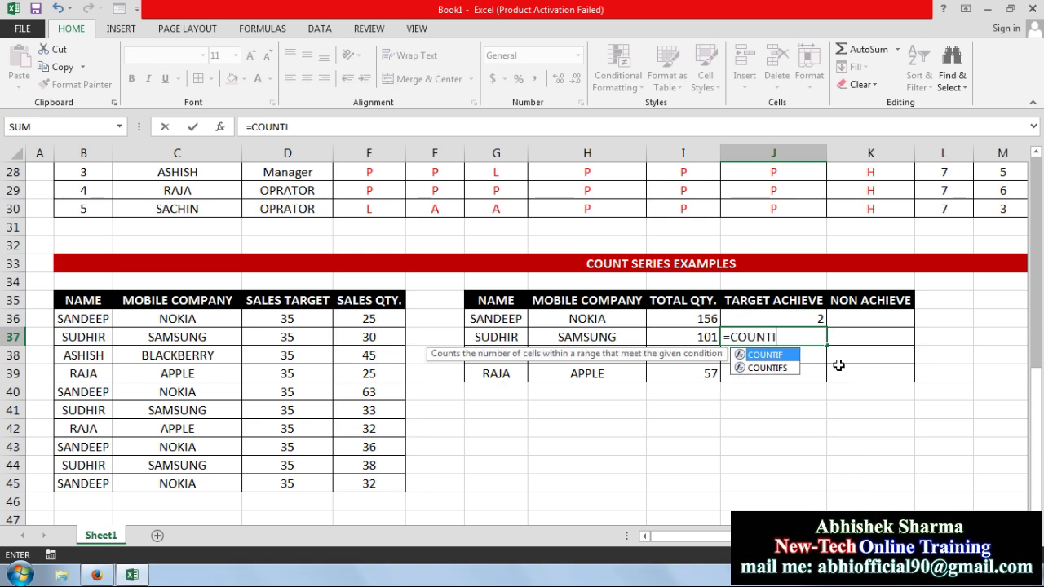
pyautogui.write('FS(')
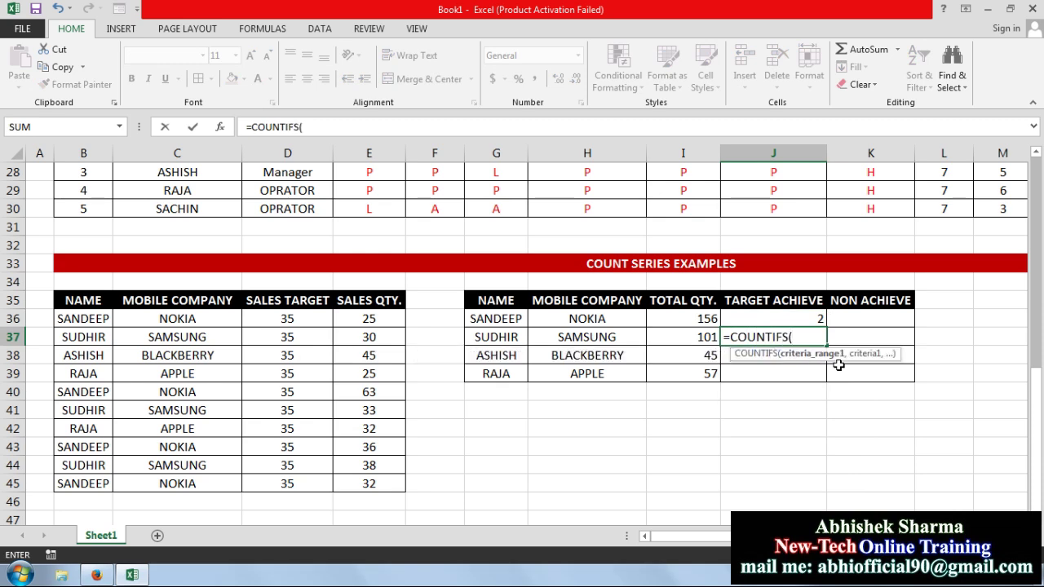
pyautogui.moveTo(85, 484); pyautogui.dragTo(89, 323)
pyautogui.write(',')
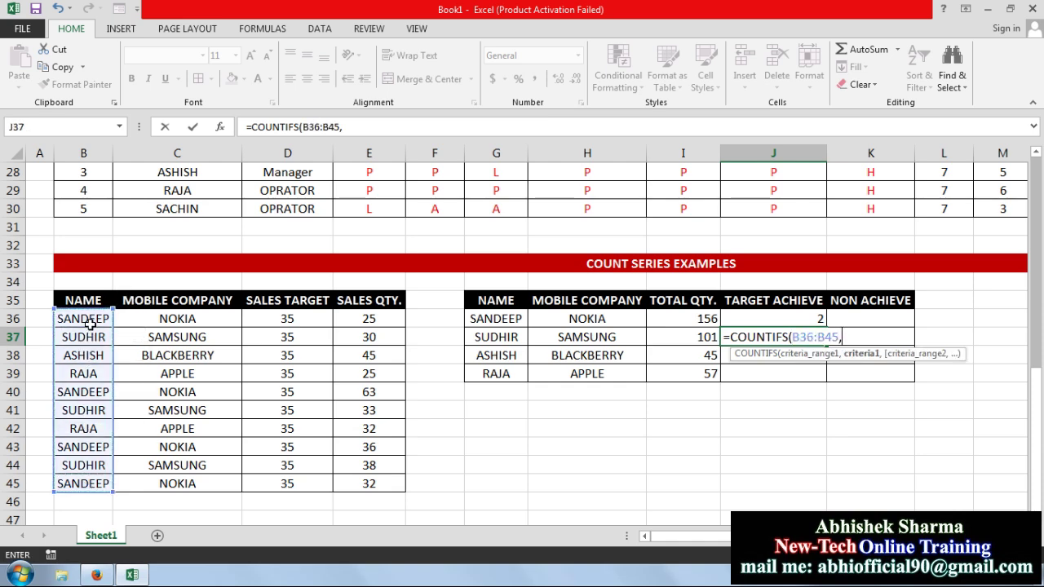
pyautogui.click(484, 336)
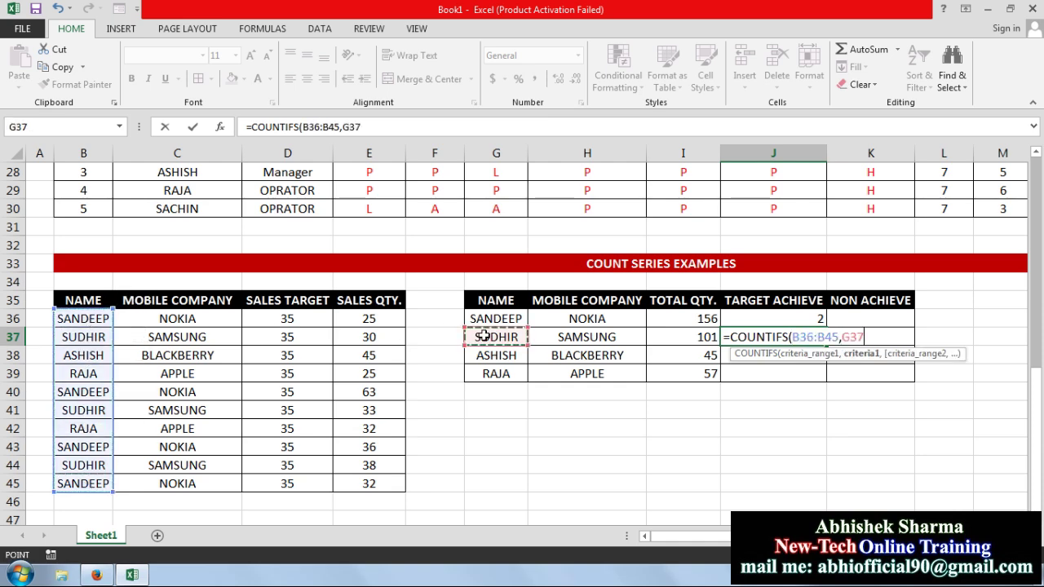
pyautogui.write(',')
pyautogui.moveTo(208, 483); pyautogui.dragTo(209, 324)
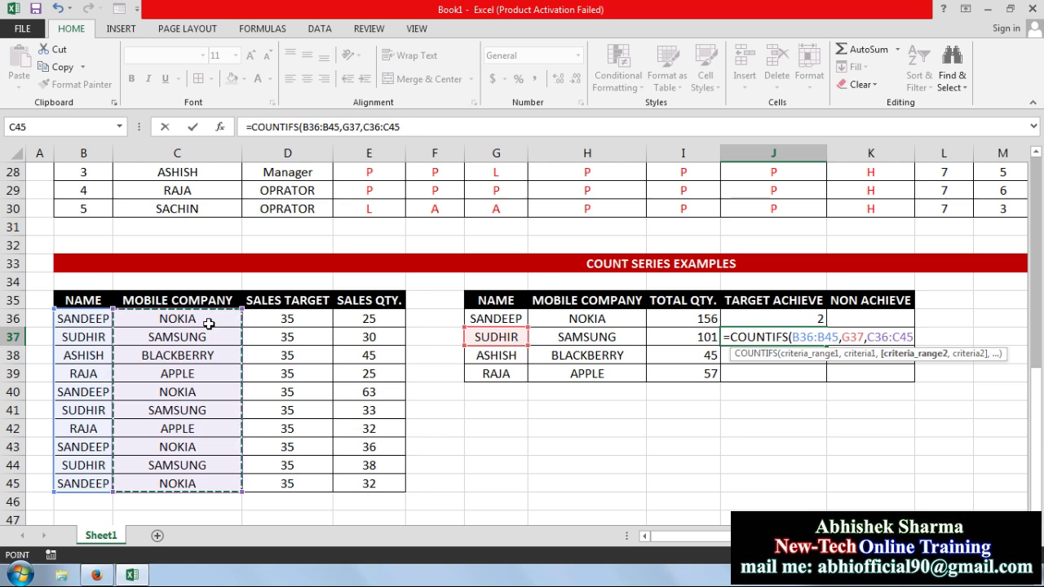
pyautogui.write(',')
pyautogui.click(571, 337)
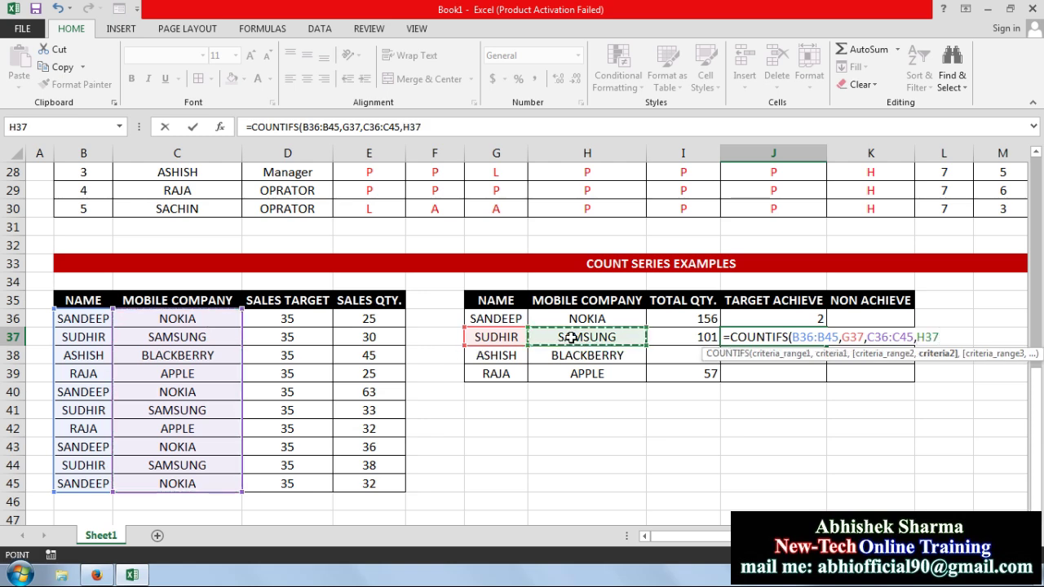
pyautogui.write(',')
pyautogui.moveTo(383, 481); pyautogui.dragTo(388, 329)
pyautogui.write(',')
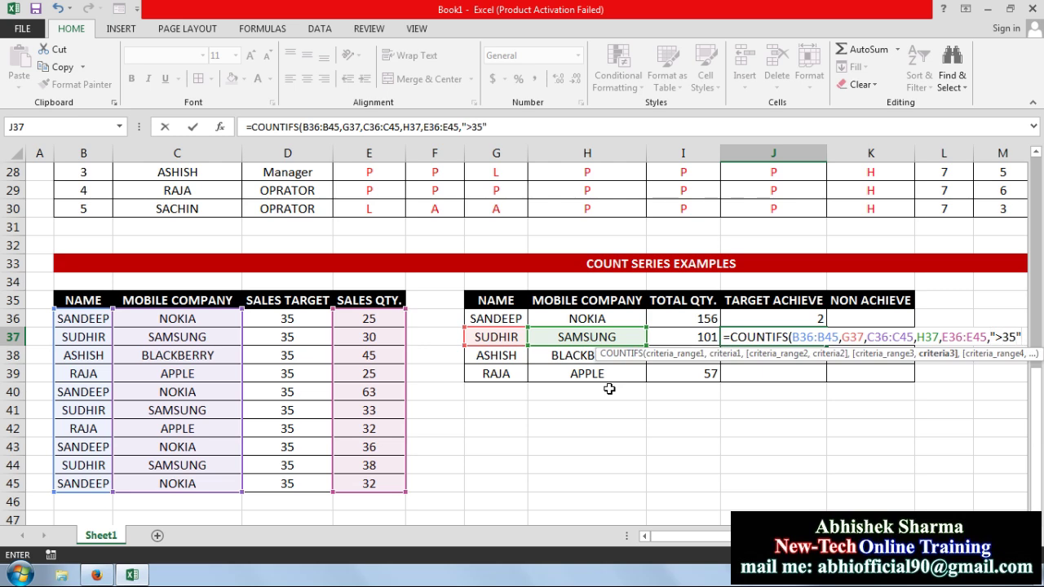
pyautogui.press('Return')
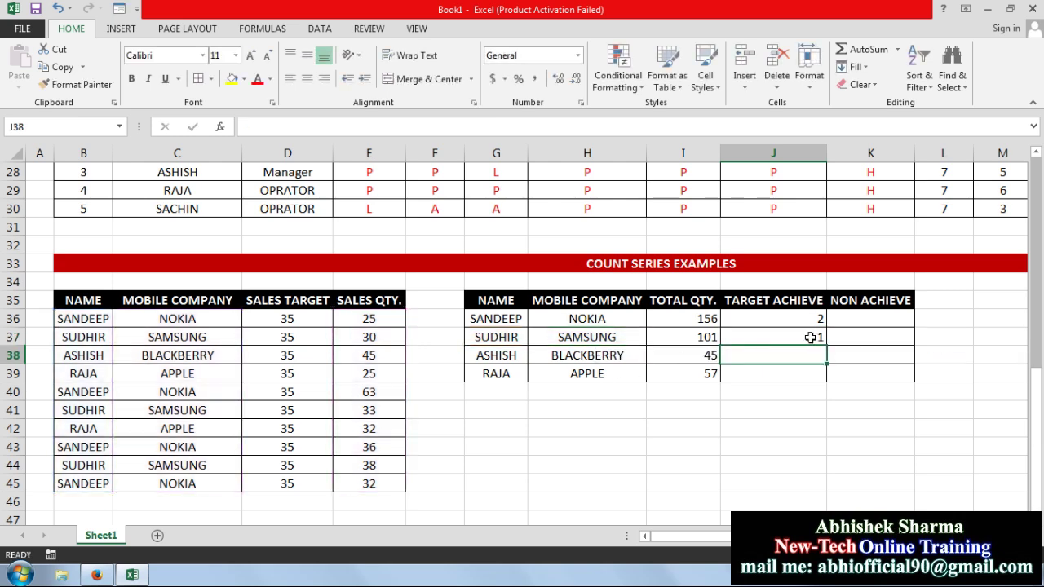
# Fill the TARGET ACHIEVE formula from J36 down to J39.
pyautogui.moveTo(795, 323); pyautogui.dragTo(825, 381)
pyautogui.click(806, 451)
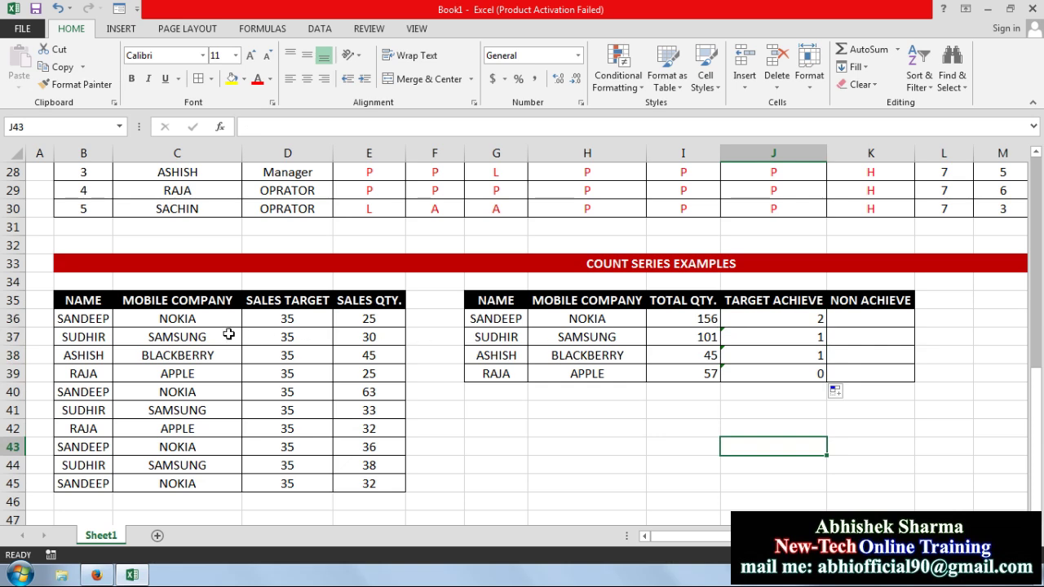
# Compare the first person's SALES QTY. entries with the SALES TARGET in rows 36, 40, 43 and 45.
pyautogui.moveTo(268, 324); pyautogui.dragTo(350, 319)
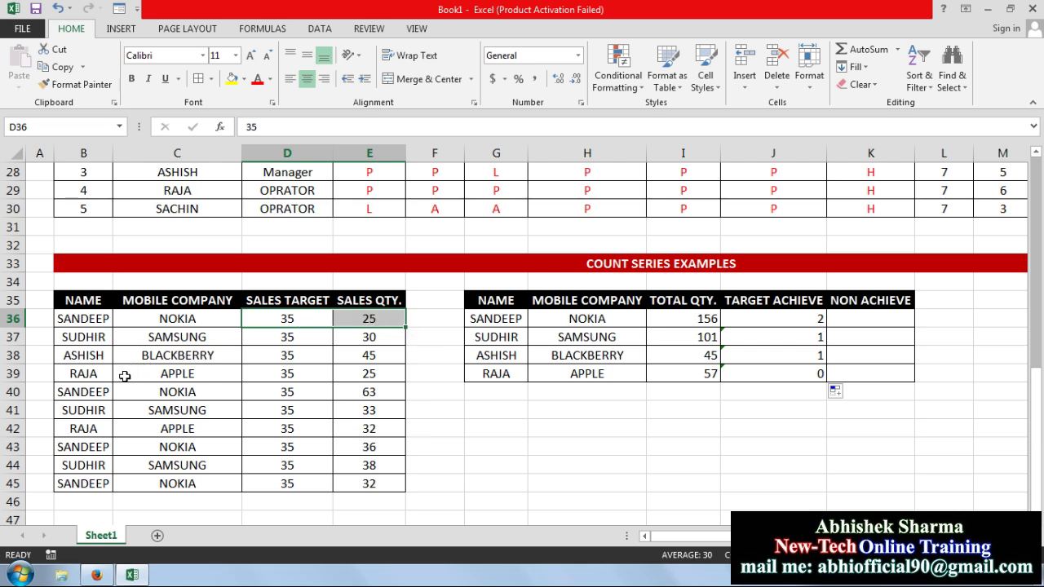
pyautogui.moveTo(131, 393); pyautogui.dragTo(354, 395)
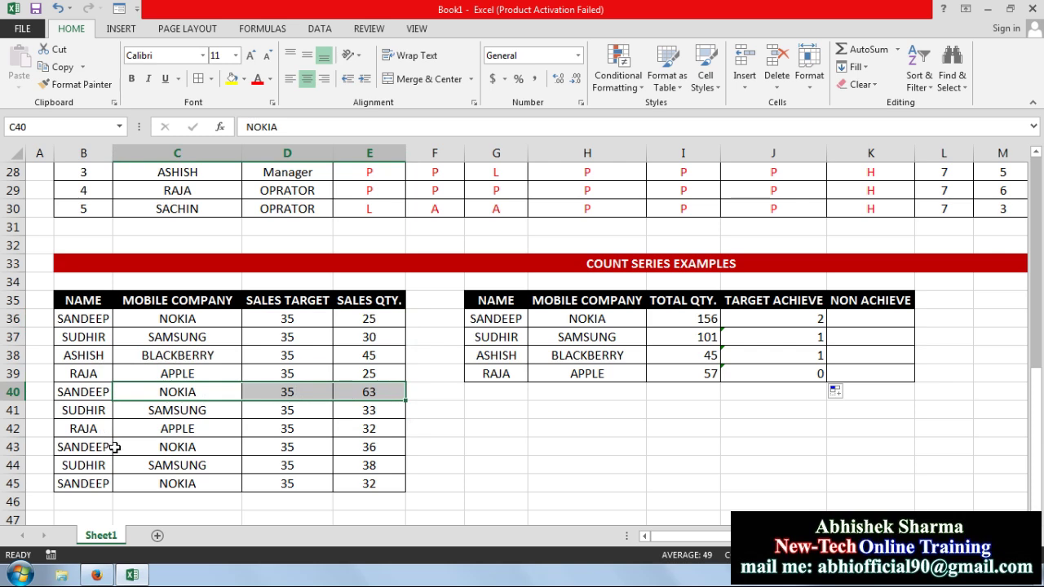
pyautogui.click(198, 447)
pyautogui.moveTo(198, 447); pyautogui.dragTo(354, 446)
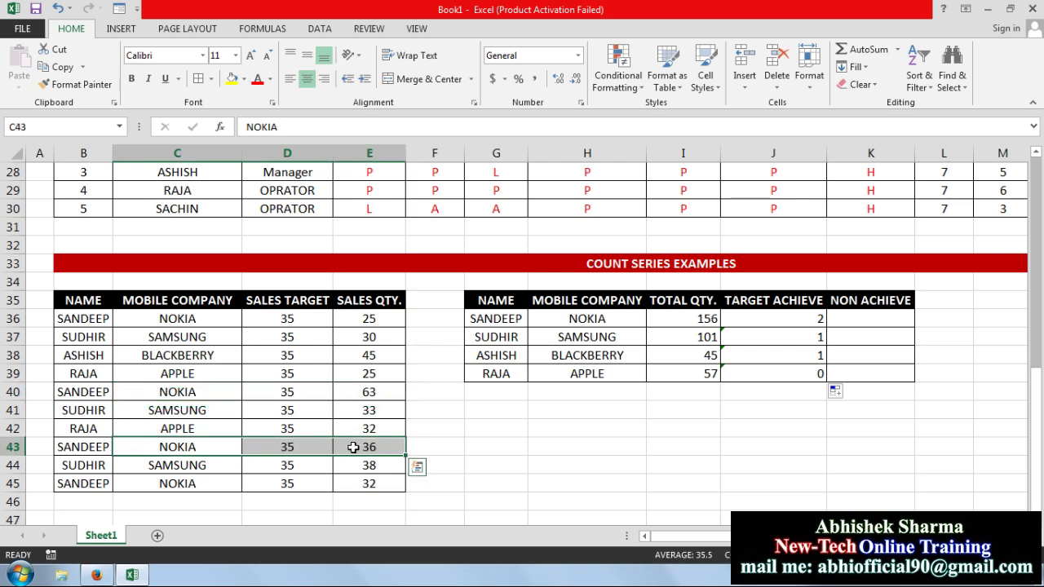
pyautogui.moveTo(317, 486); pyautogui.dragTo(387, 485)
pyautogui.moveTo(290, 392); pyautogui.dragTo(345, 392)
pyautogui.moveTo(291, 447); pyautogui.dragTo(368, 442)
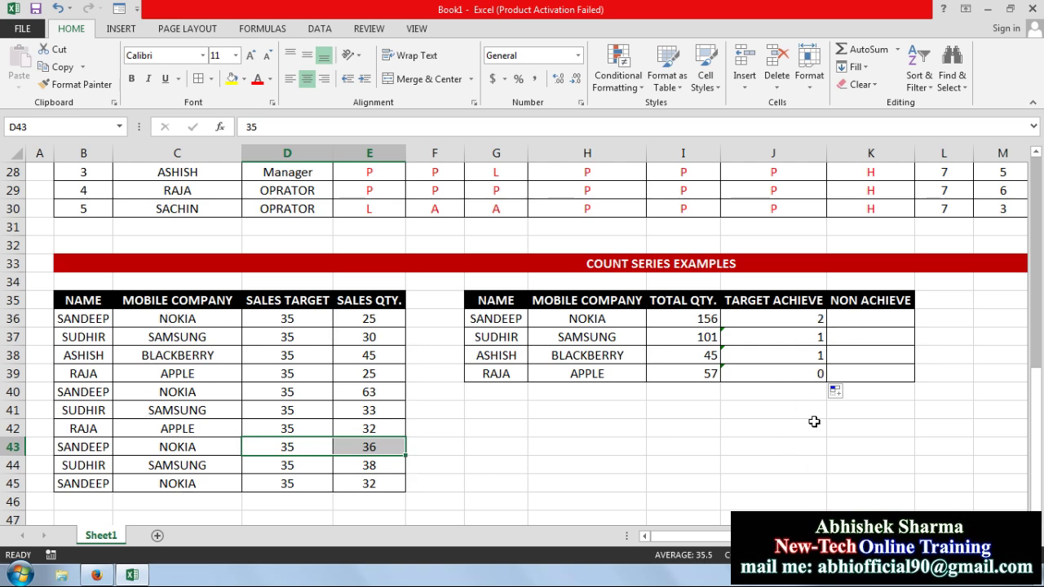
# Count the first person's NON ACHIEVE in K36 with =COUNTIFS(B36:B45,G36,C36:C45,H36,E36:E45,"<35").
pyautogui.click(881, 318)
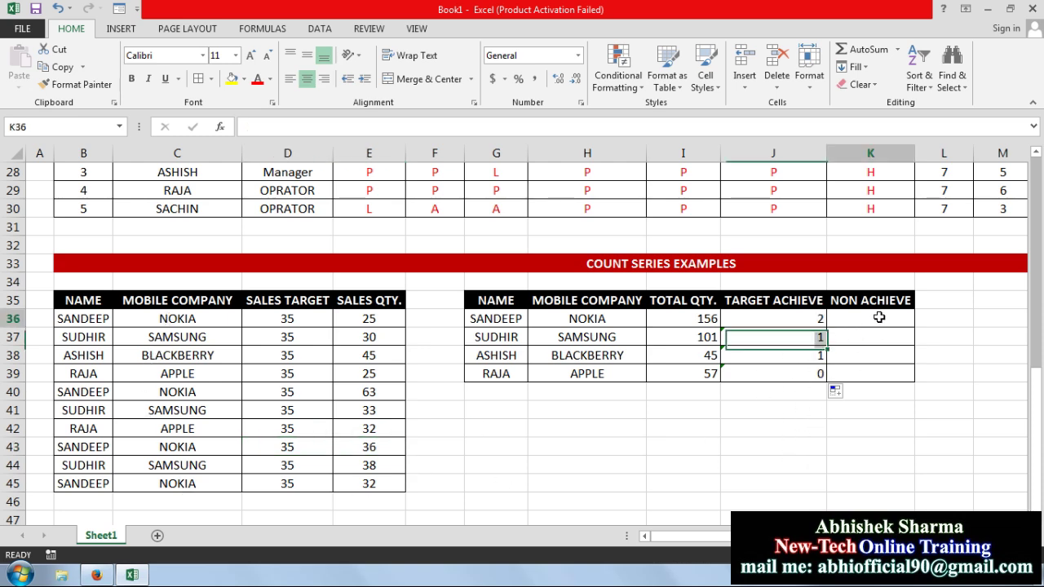
pyautogui.write('=C')
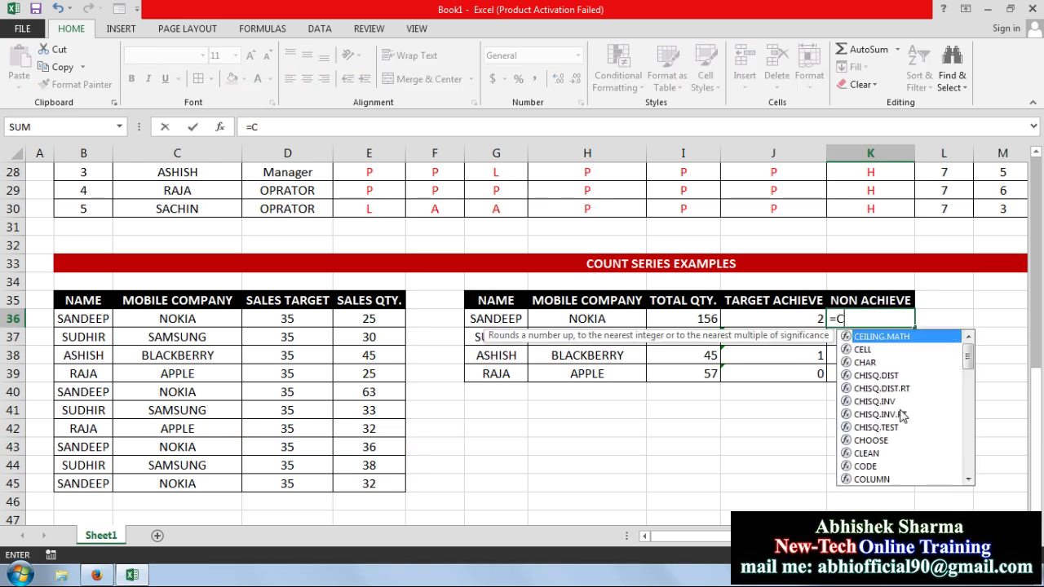
pyautogui.write('OUNTIF')
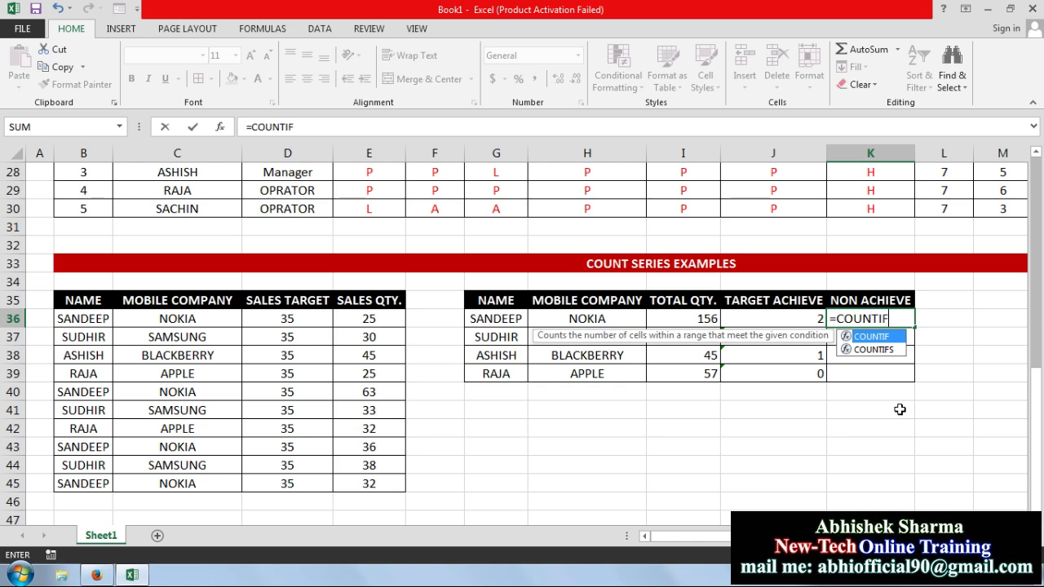
pyautogui.write('S')
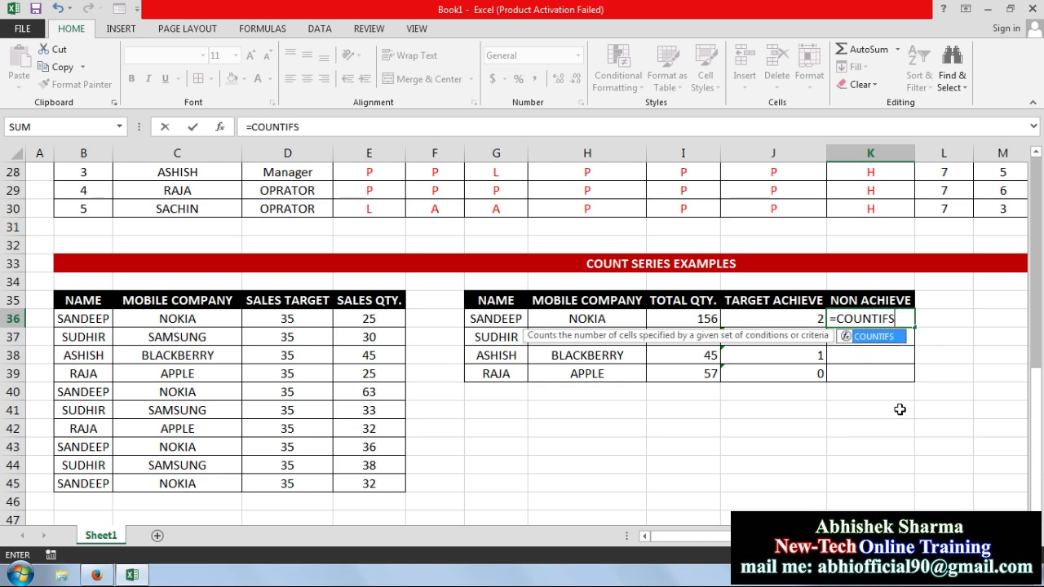
pyautogui.write('(')
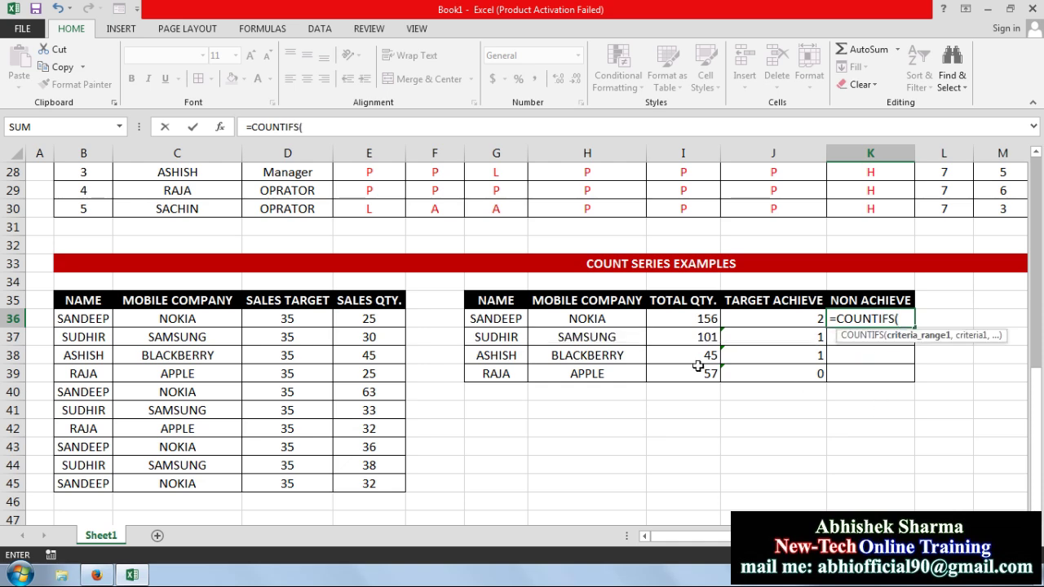
pyautogui.moveTo(104, 482); pyautogui.dragTo(100, 320)
pyautogui.write(',')
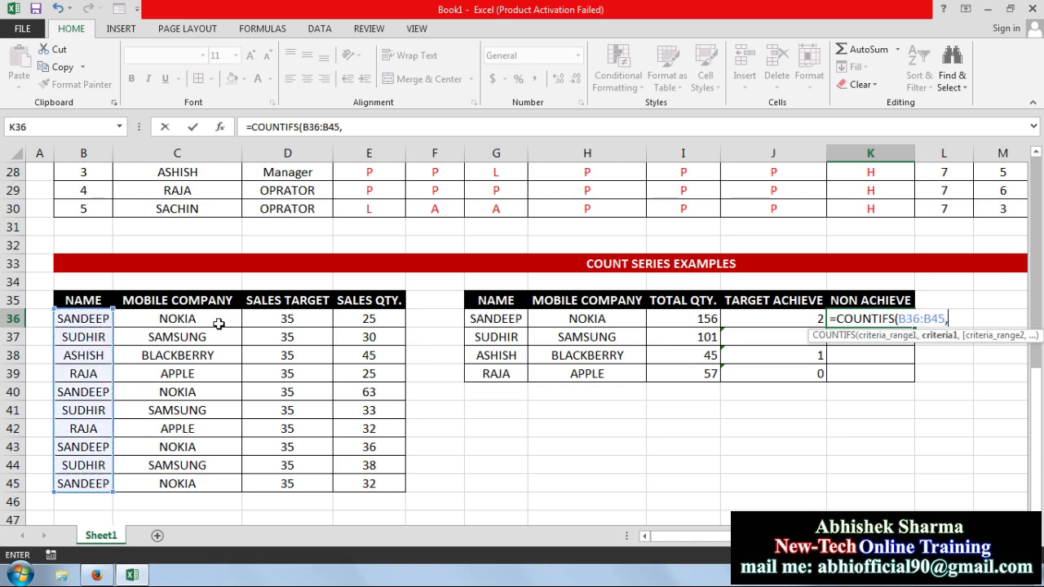
pyautogui.click(505, 324)
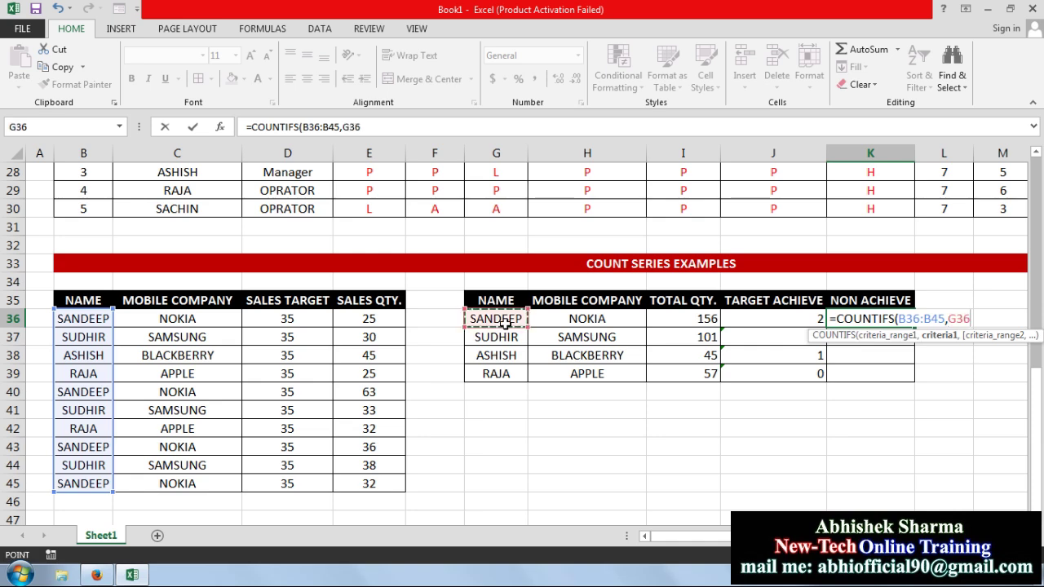
pyautogui.write(',')
pyautogui.moveTo(217, 484); pyautogui.dragTo(220, 312)
pyautogui.write(',')
pyautogui.click(570, 321)
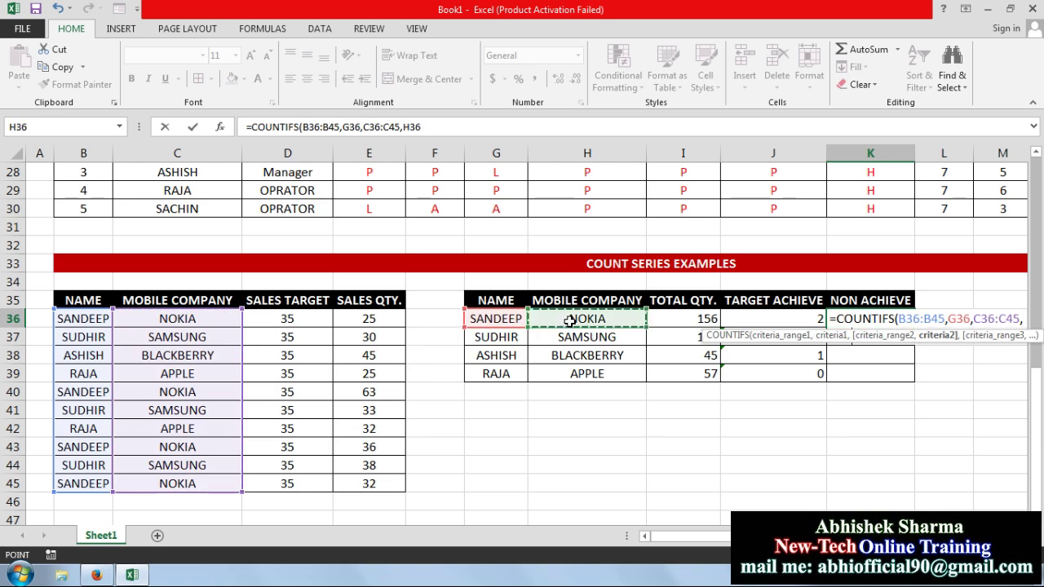
pyautogui.write(',')
pyautogui.moveTo(396, 484); pyautogui.dragTo(391, 326)
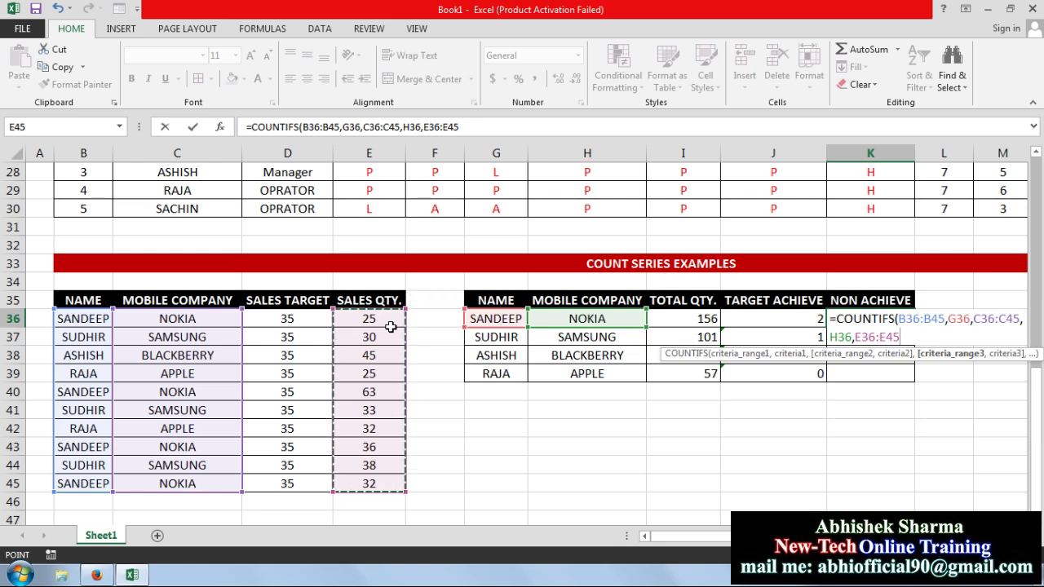
pyautogui.write(',"<')
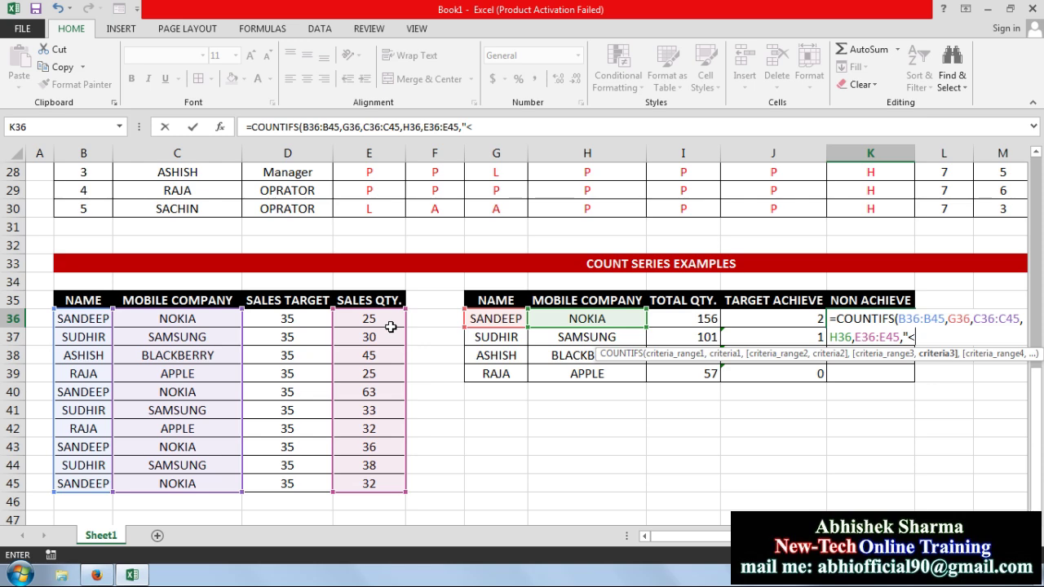
pyautogui.write('"')
pyautogui.press('Return')
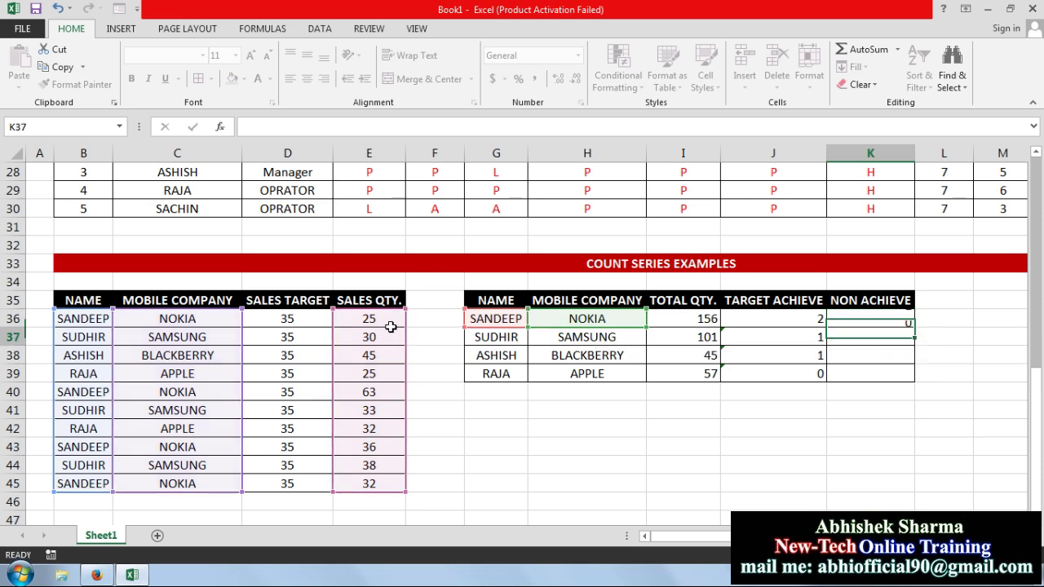
# Fill the NON ACHIEVE formula from K36 down to K39.
pyautogui.click(891, 320)
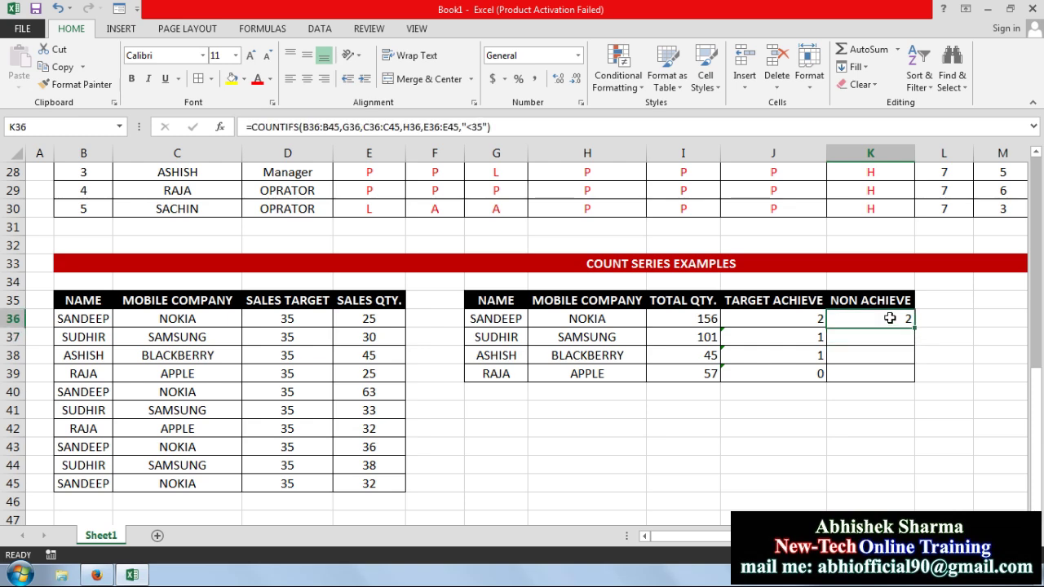
pyautogui.moveTo(914, 327); pyautogui.dragTo(911, 376)
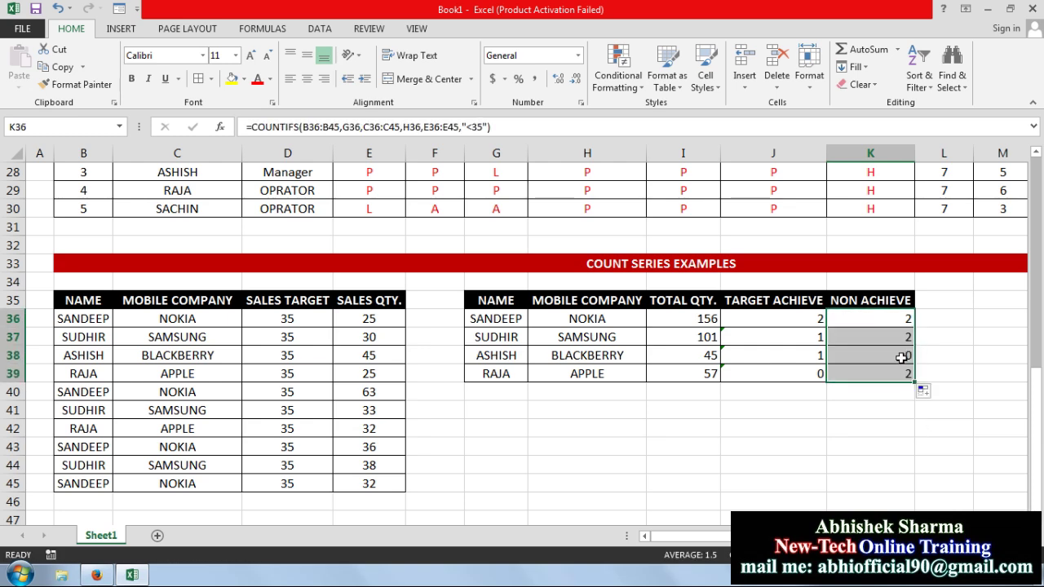
pyautogui.click(878, 422)
pyautogui.click(785, 449)
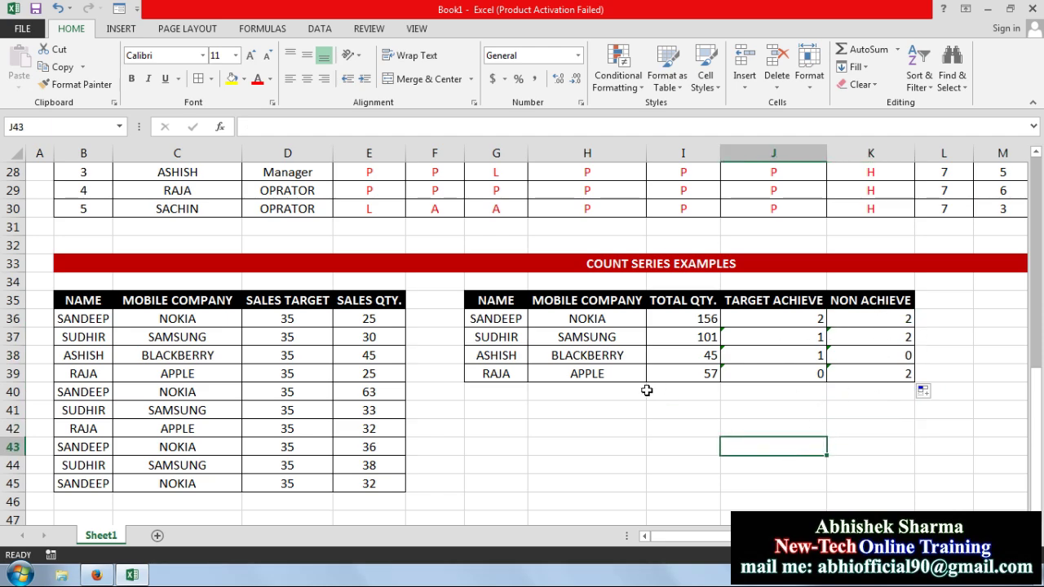
# Highlight the COUNTIFS entry in C10 of the FORMULA SERIES list with yellow fill.
pyautogui.scroll(8, 384, 273)
pyautogui.click(191, 284)
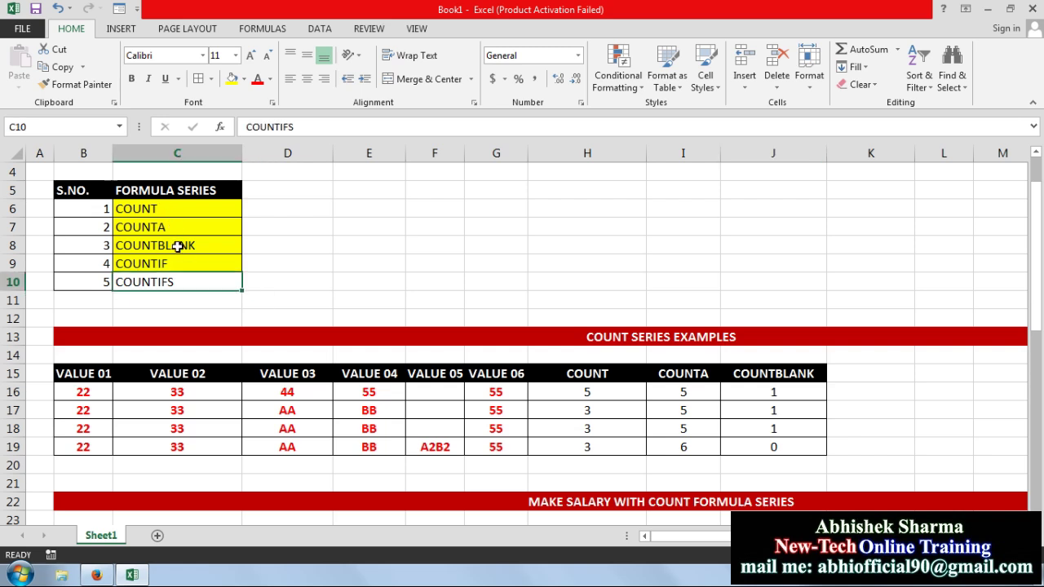
pyautogui.click(232, 79)
pyautogui.click(276, 258)
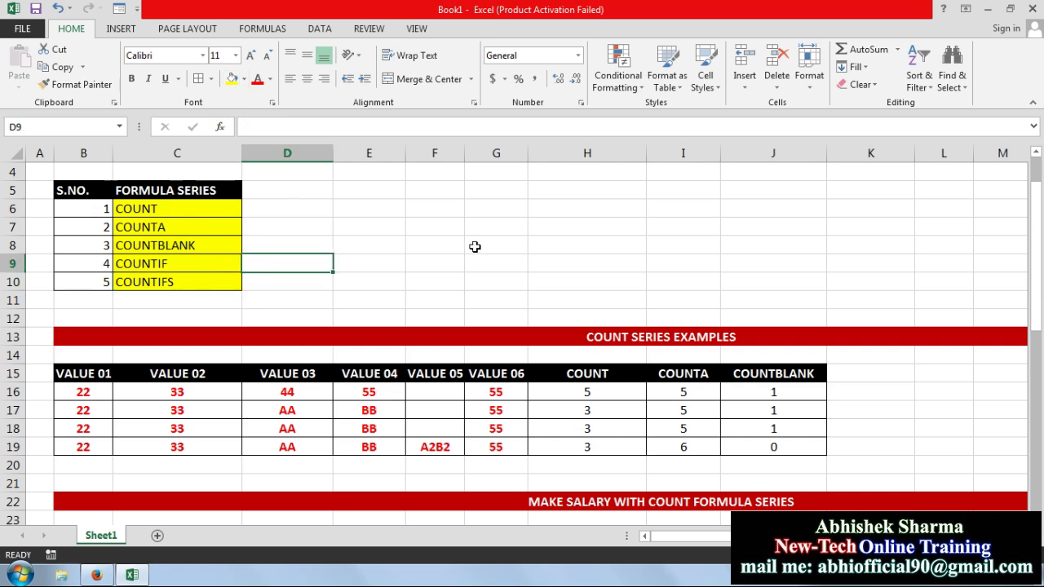
pyautogui.click(473, 245)
pyautogui.press('Right')
pyautogui.press('Right')
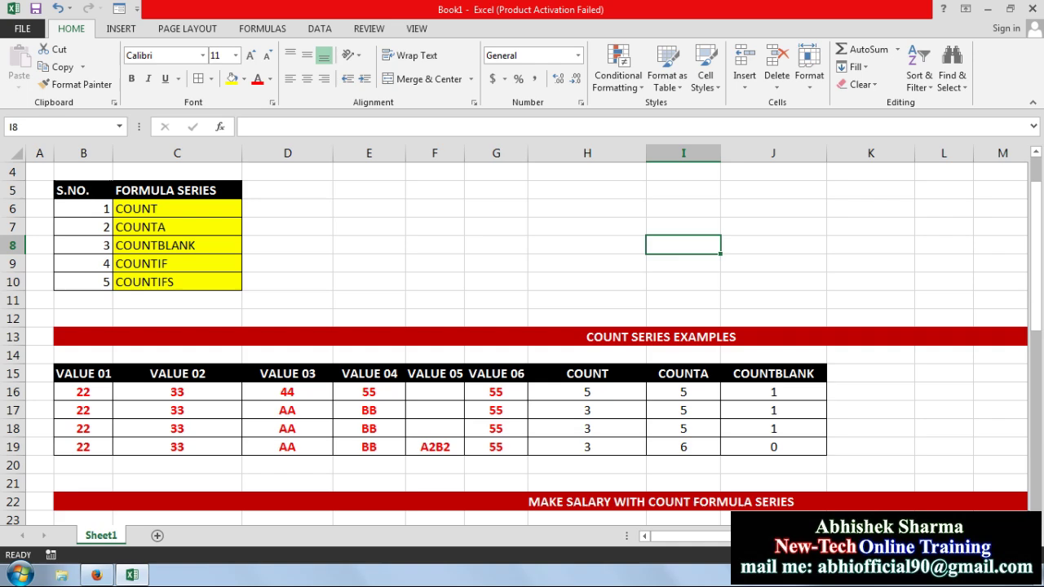
# Center the contents of the sales summary table G35:K39 horizontally.
pyautogui.moveTo(961, 555); pyautogui.dragTo(957, 555)
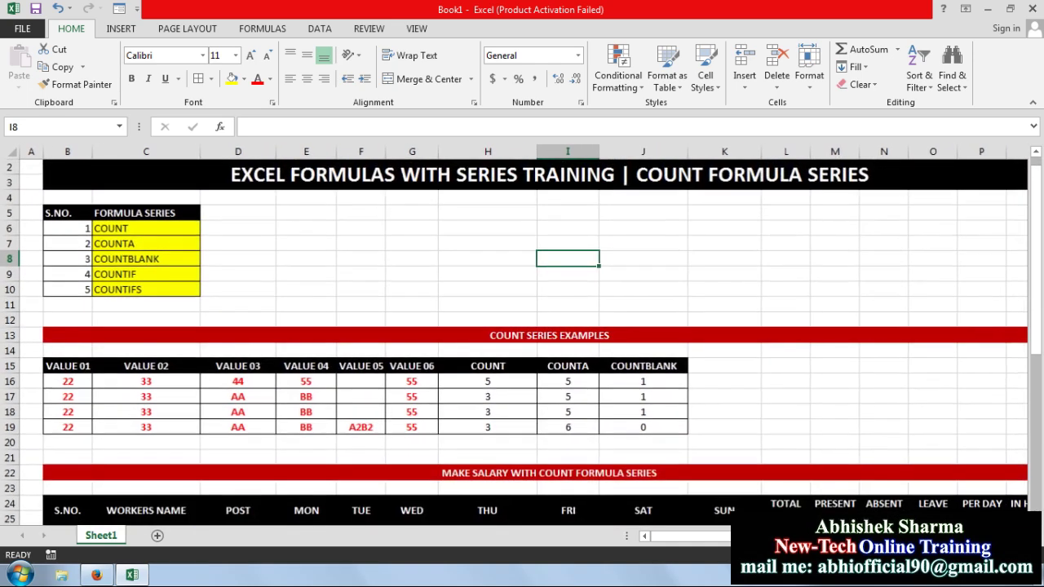
pyautogui.click(780, 331)
pyautogui.scroll(-3, 765, 375)
pyautogui.scroll(-2, 735, 384)
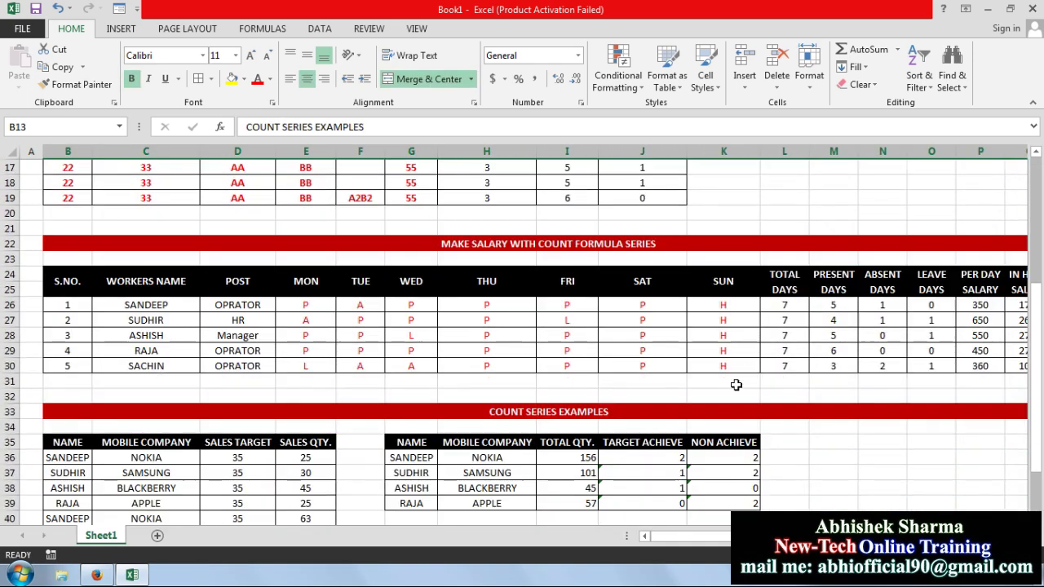
pyautogui.scroll(-2, 810, 452)
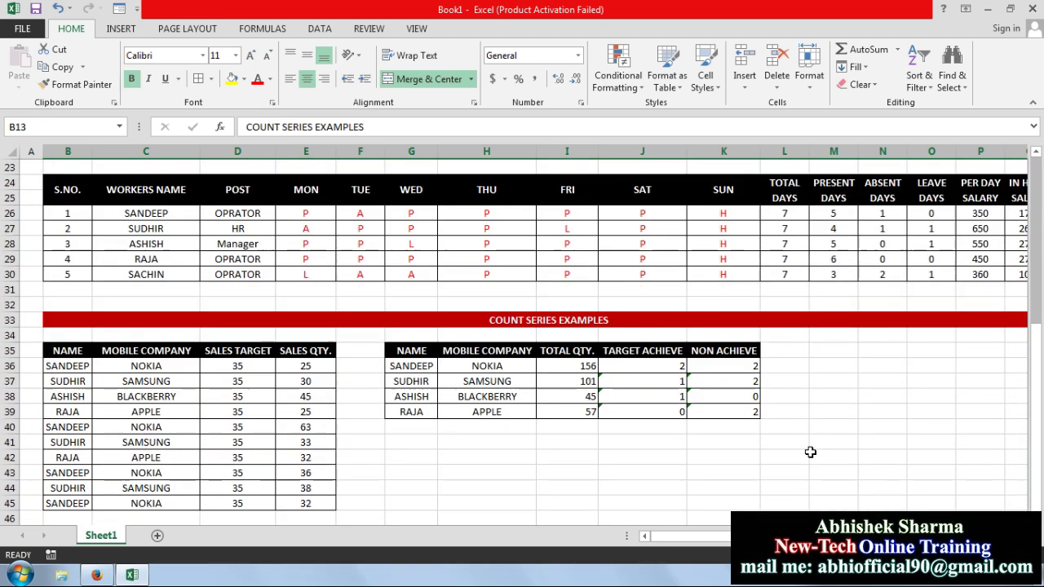
pyautogui.click(742, 412)
pyautogui.moveTo(683, 405); pyautogui.dragTo(408, 351)
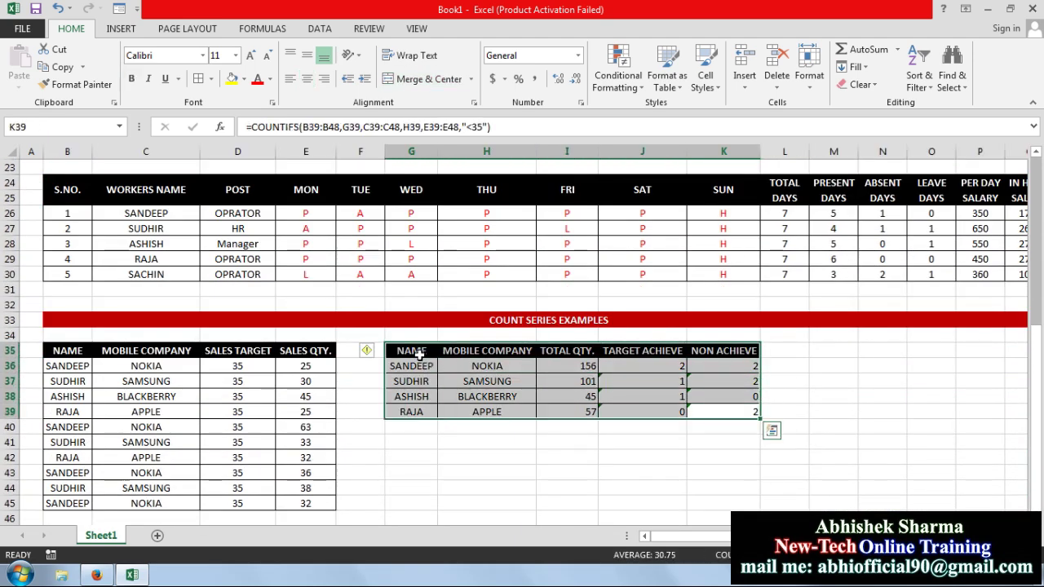
pyautogui.click(307, 79)
pyautogui.click(639, 443)
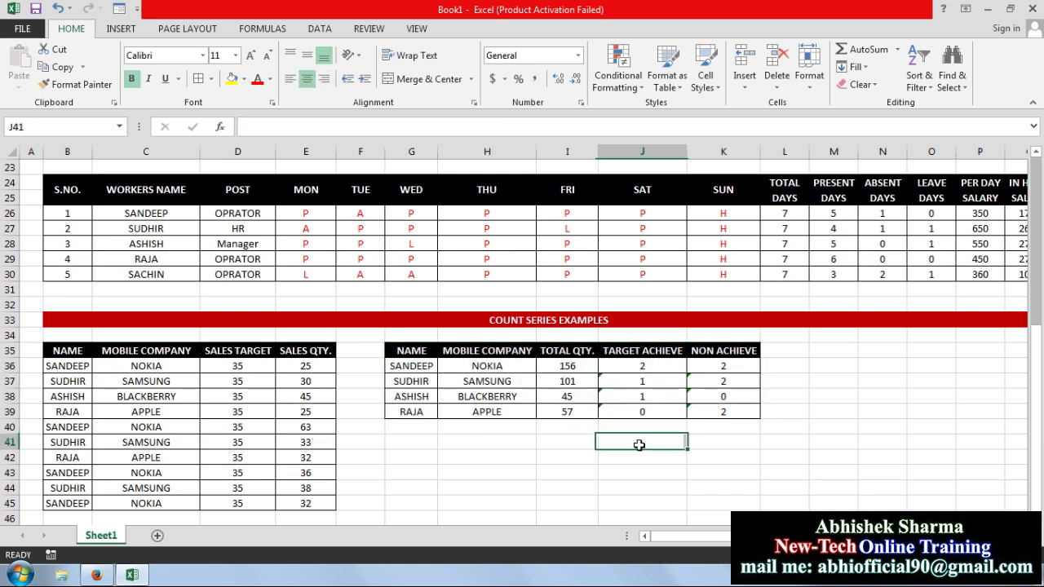
pyautogui.click(772, 444)
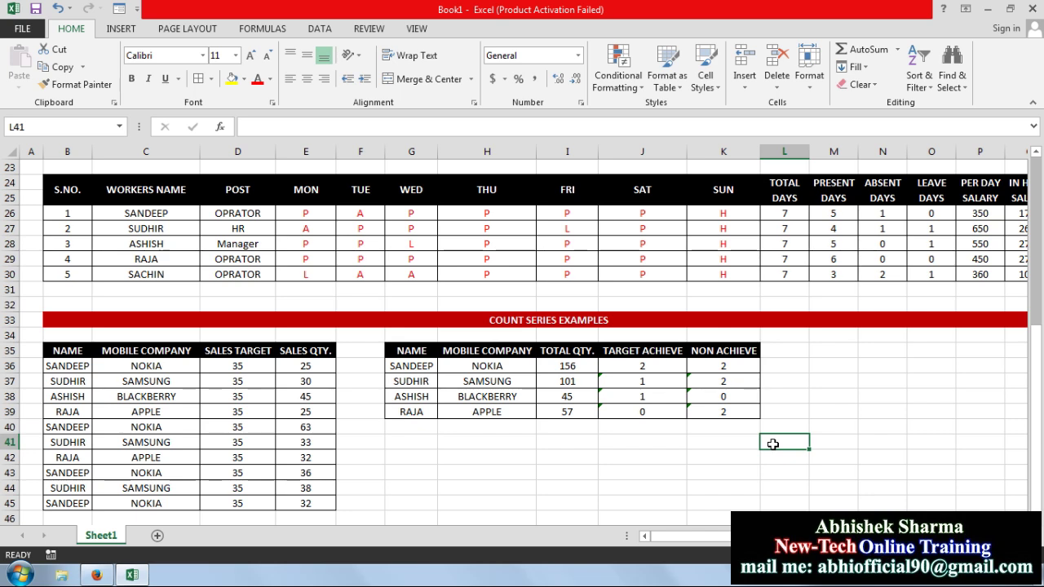
# Switch to the browser showing the New-Tech Online Training channel's videos on YouTube.
pyautogui.click(96, 575)
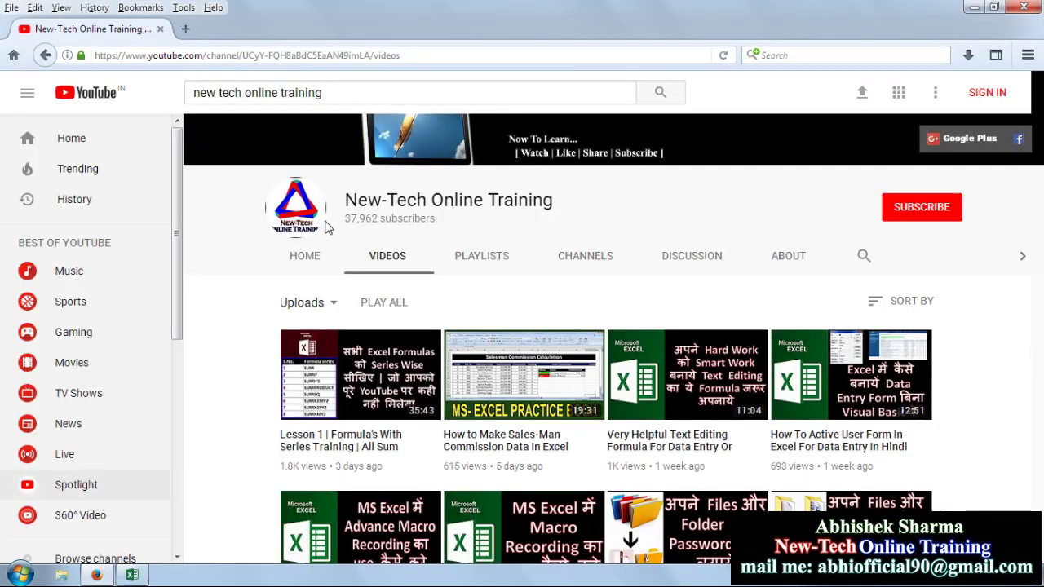